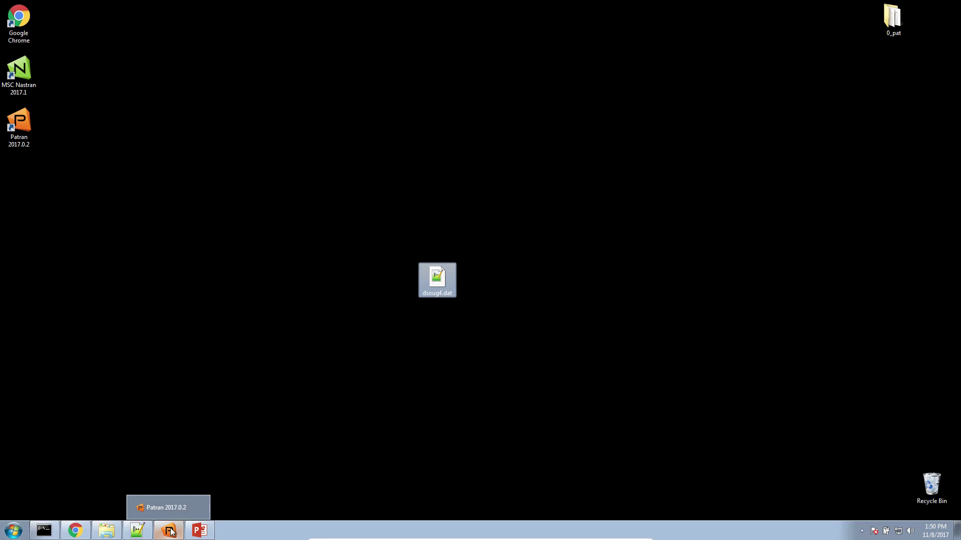
Step: Switch to Patran to view the stiffened plate model at an angle, then reposition dsoug4.dat on the desktop
left_click(656, 226)
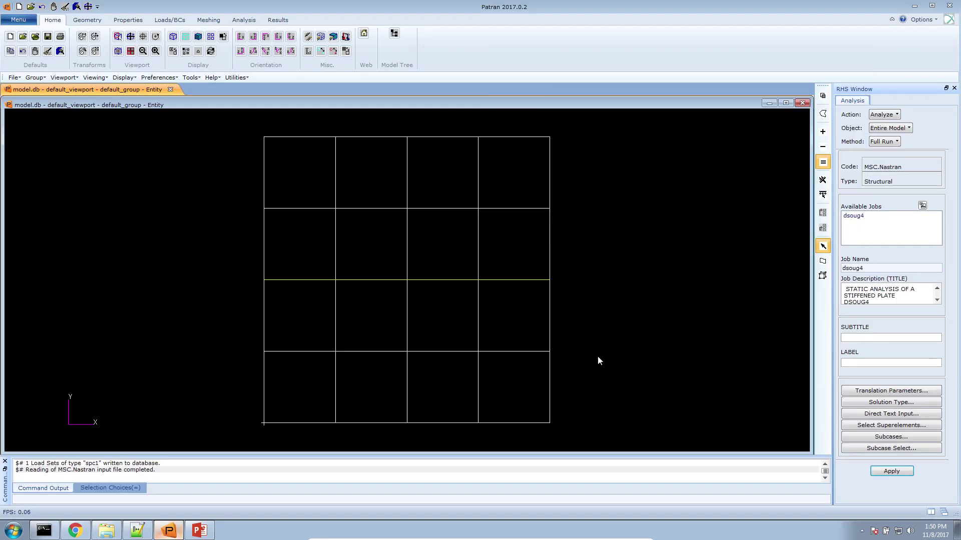
left_click_drag(559, 336, 562, 324)
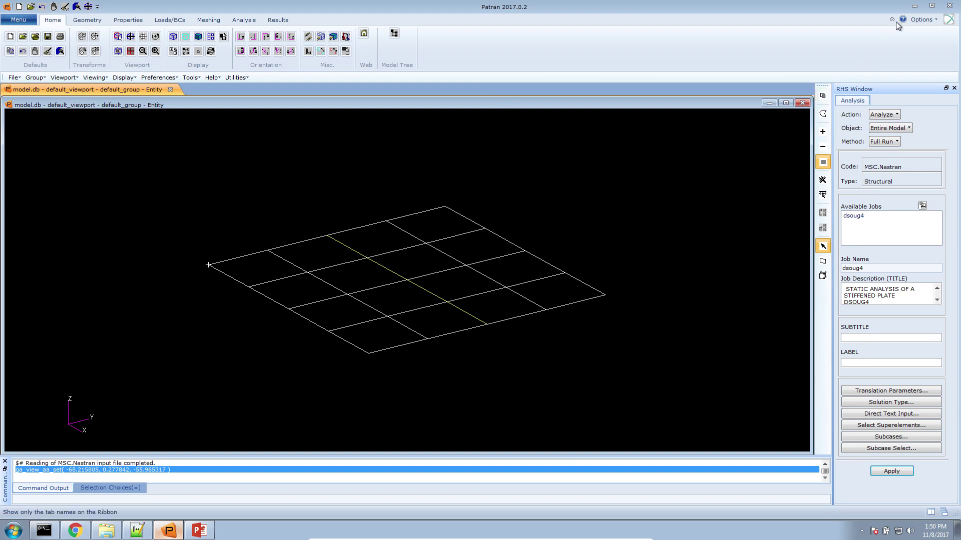
left_click(914, 6)
left_click_drag(448, 289, 396, 290)
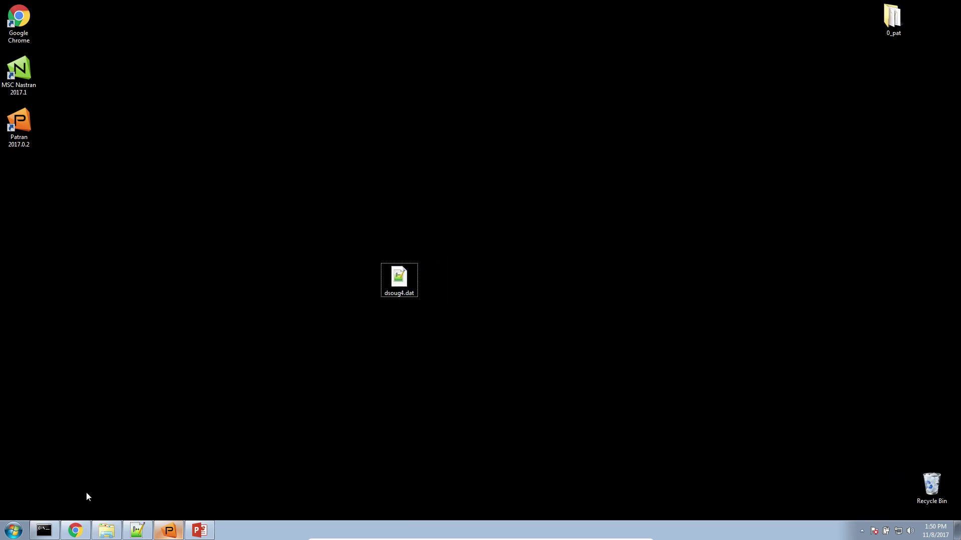
Step: Switch to PowerPoint to review the SOL 200 steps and present the MSC Nastran SOL 200 Web App slide with the laser pointer
mouse_move(83, 533)
left_click(200, 531)
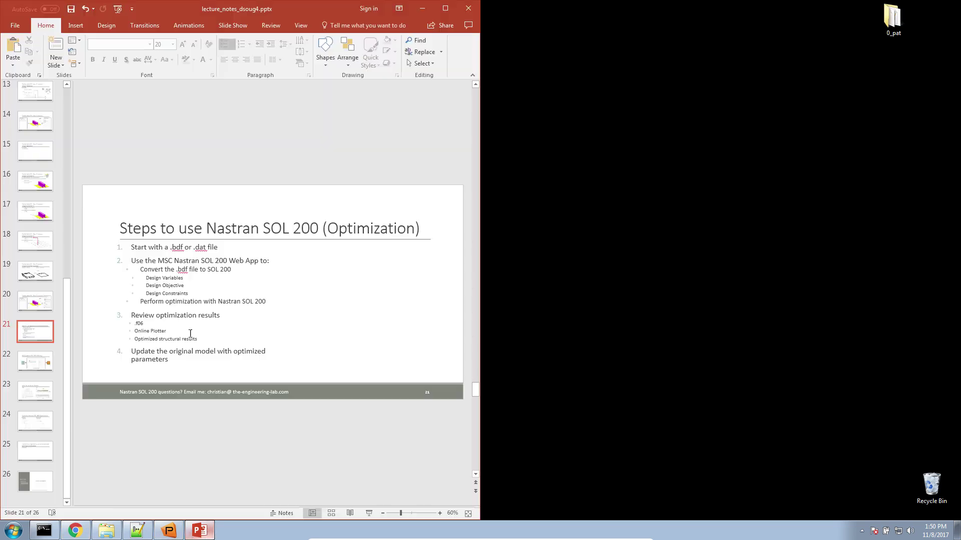
left_click_drag(134, 263, 267, 304)
left_click(36, 361)
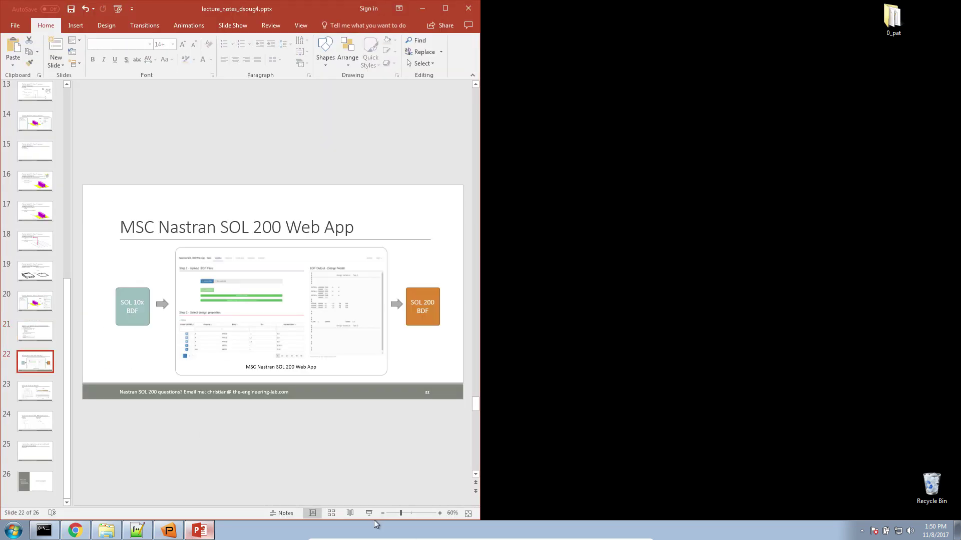
left_click(368, 514)
left_click(47, 531)
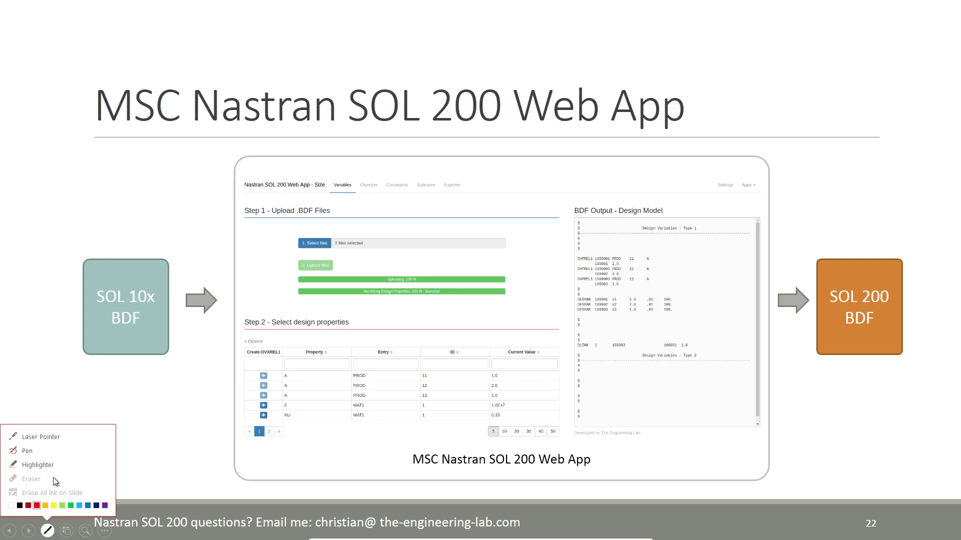
left_click(56, 439)
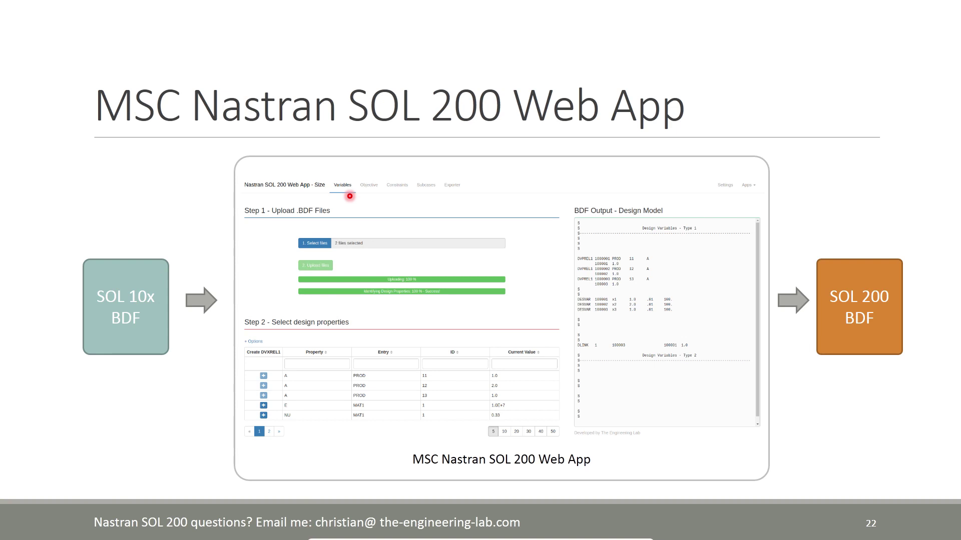
key("Escape")
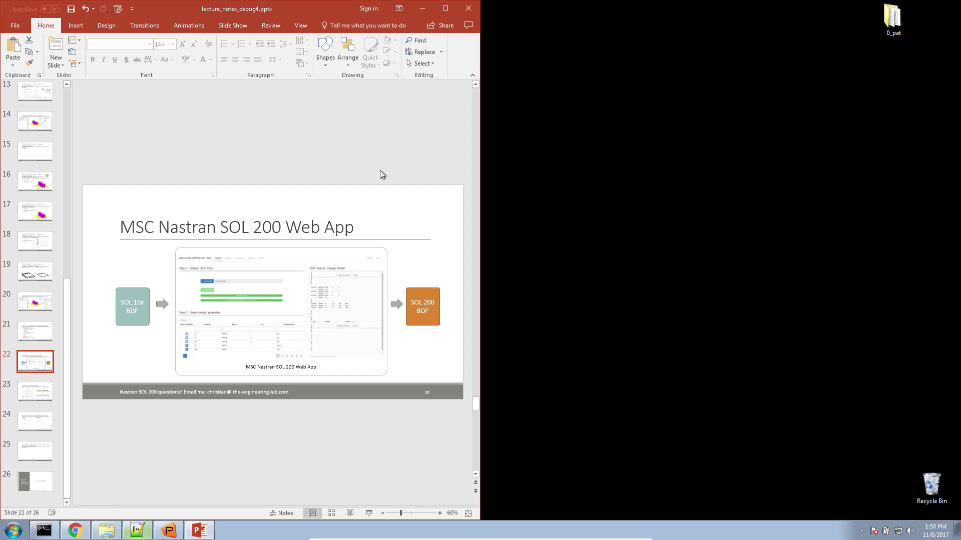
Step: Switch to the Nastran SOL 200 Web App in Chrome and upload dsoug4.dat from the Desktop
left_click(422, 9)
left_click(75, 530)
scroll(156, 315, "up", 5)
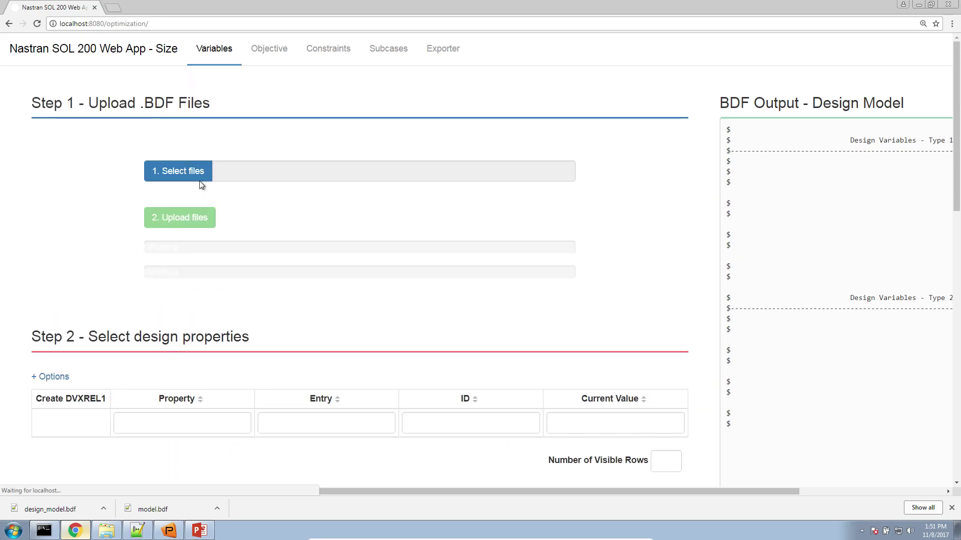
left_click(199, 171)
left_click(57, 69)
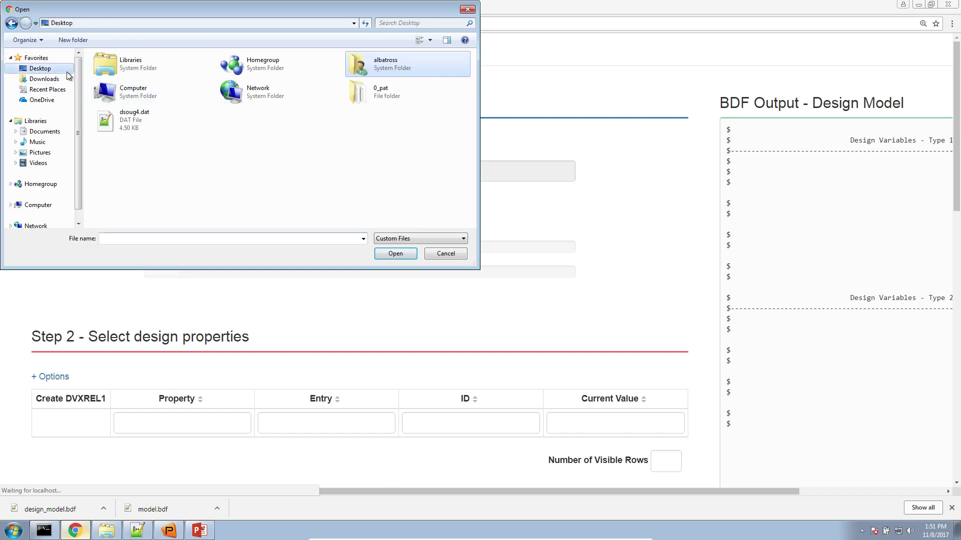
double_click(123, 119)
left_click(199, 218)
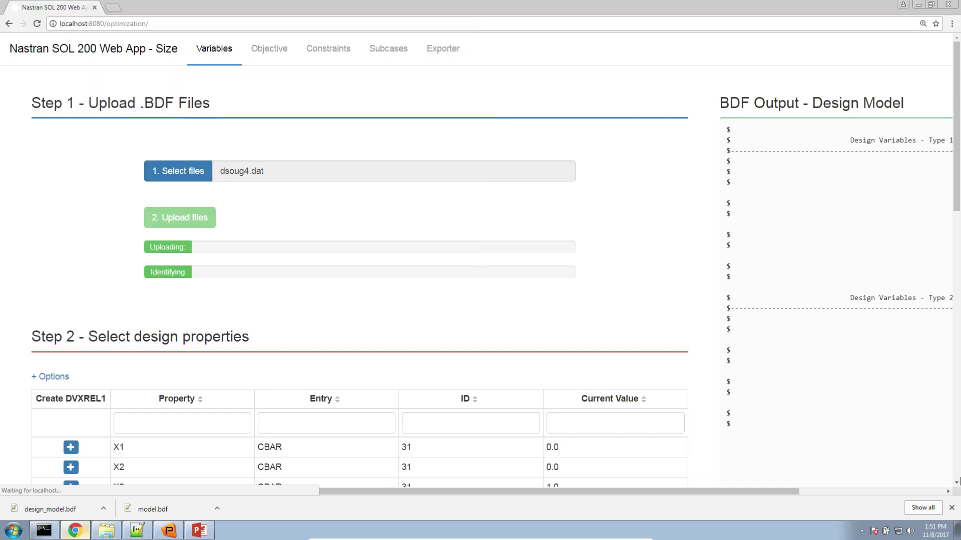
Step: Close the browser's downloads bar and reset the page zoom to 100%
left_click(952, 508)
left_click(923, 23)
left_click(913, 36)
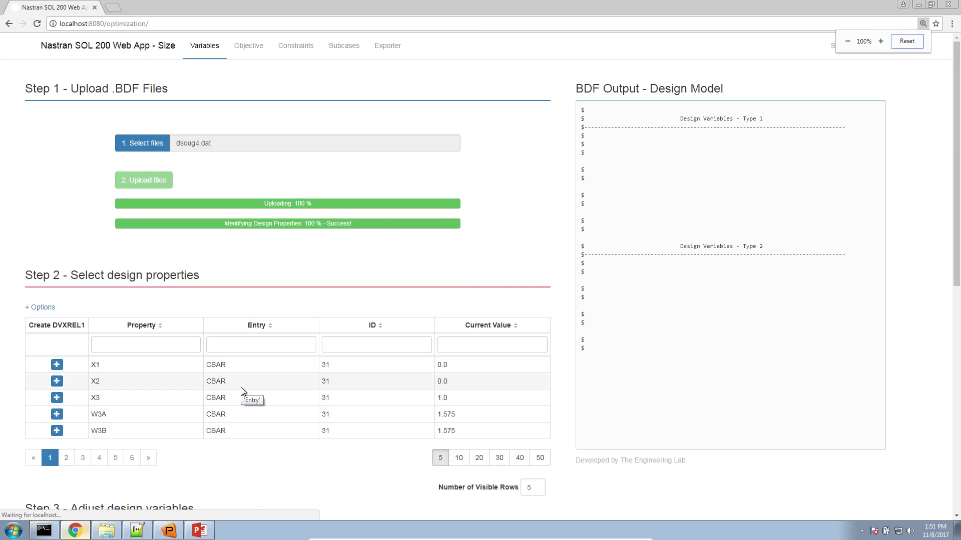
Step: Filter the design properties by T and create a DVXREL1 for the thickness T of PSHELL 1
scroll(238, 397, "down", 3)
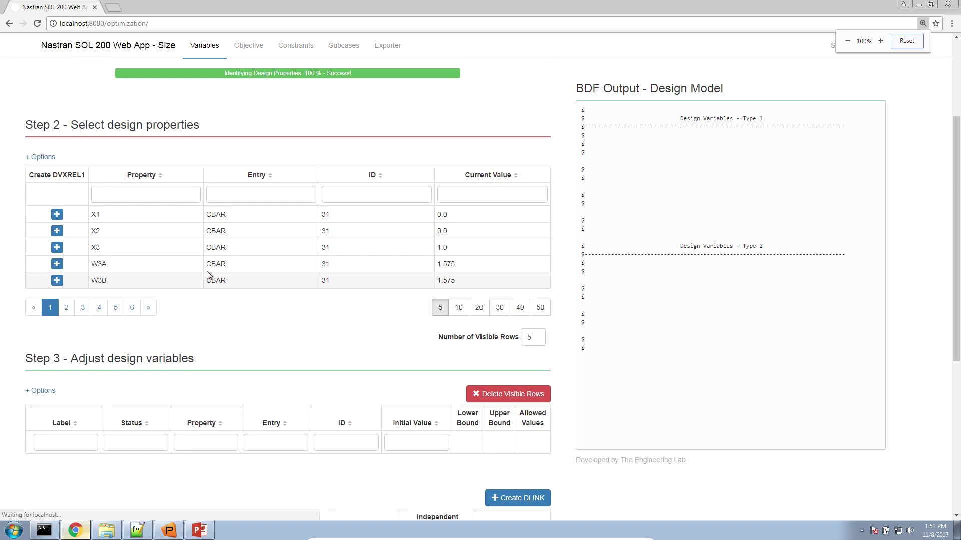
left_click(183, 198)
type("T")
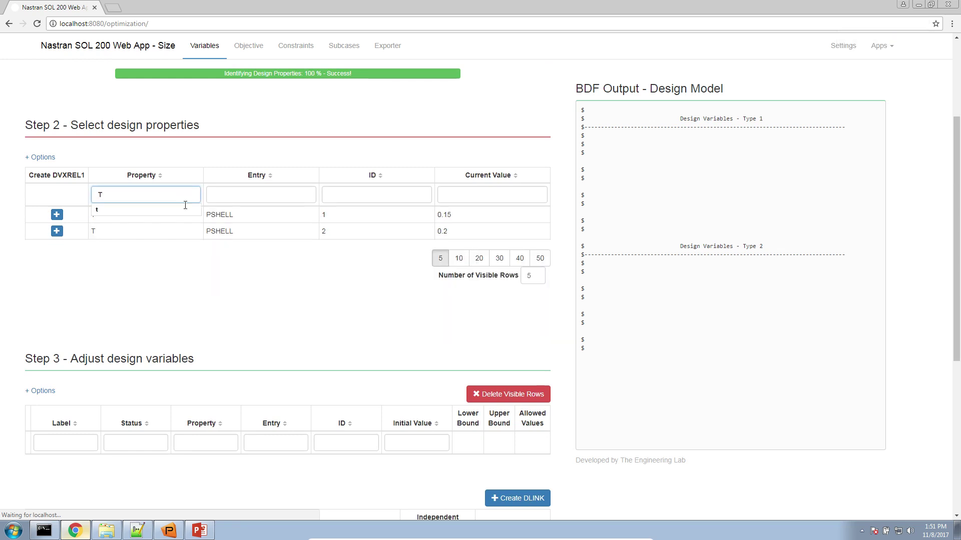
left_click(188, 256)
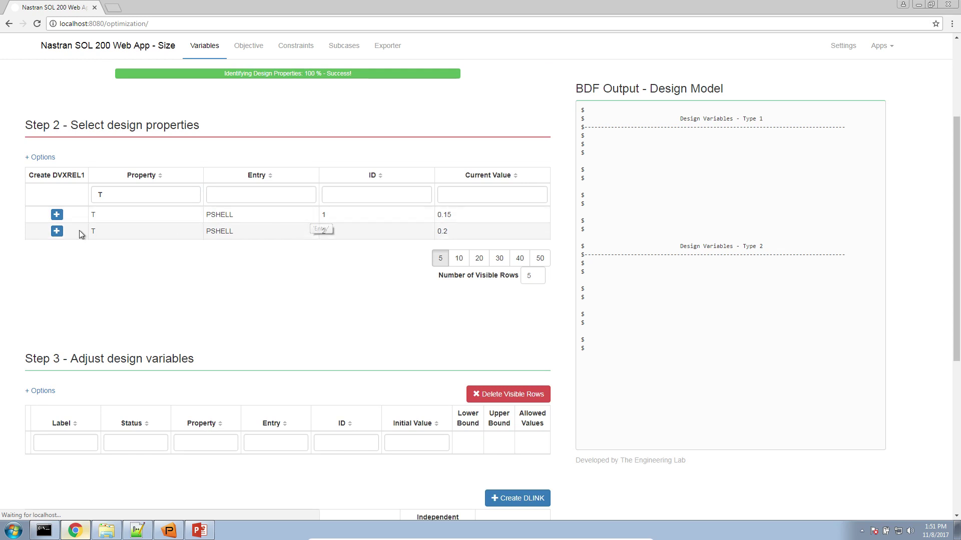
left_click(56, 214)
Step: Filter the design properties by d and create a DVXREL1 for DIM2 of PBARL 3
double_click(105, 195)
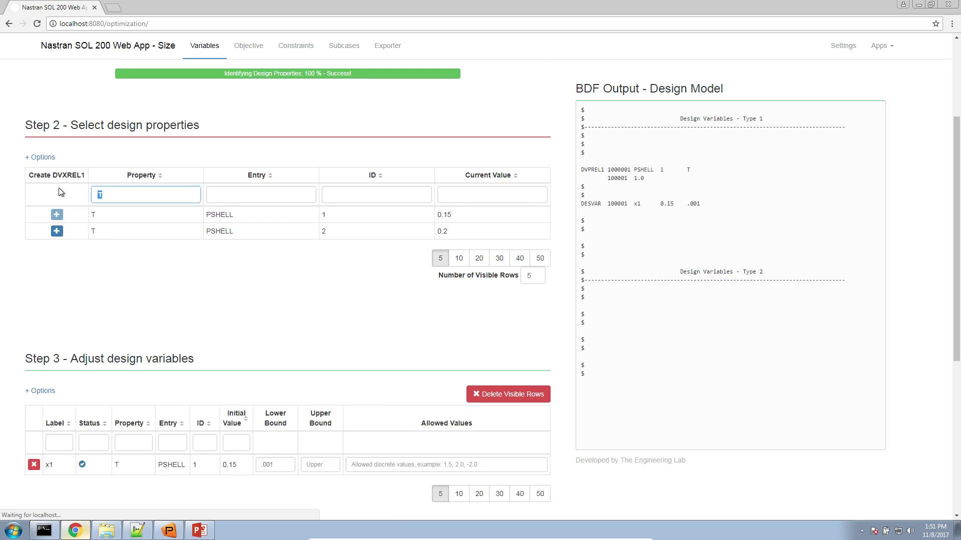
type("d")
left_click(166, 308)
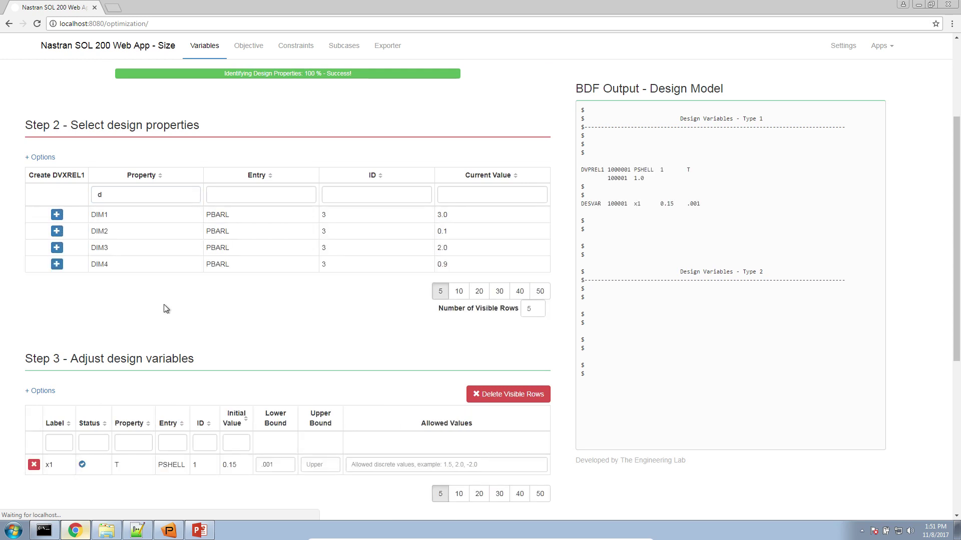
double_click(102, 214)
double_click(102, 231)
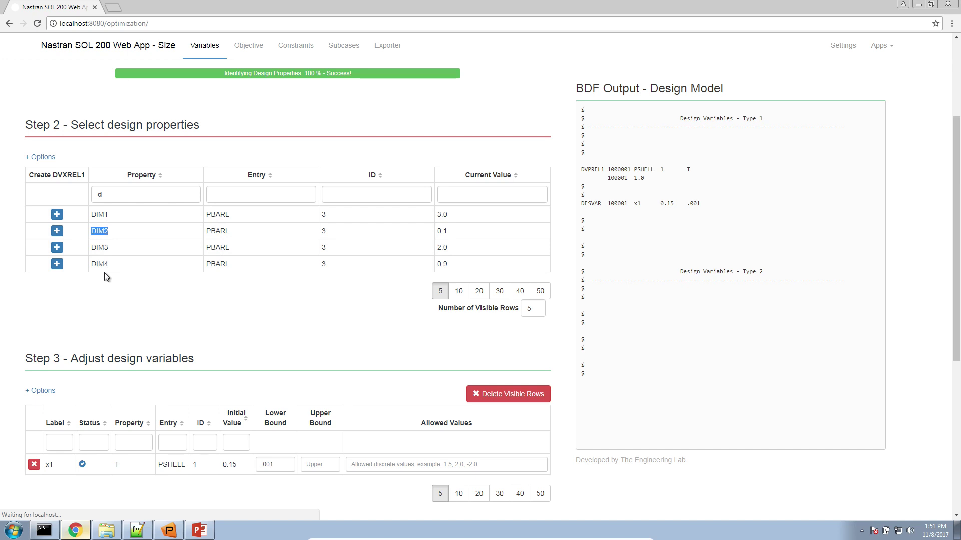
left_click(68, 235)
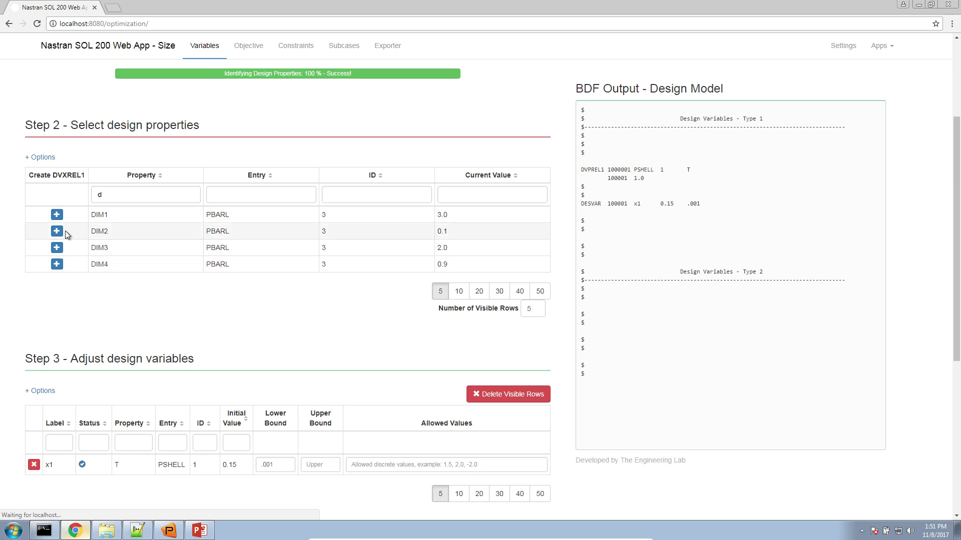
left_click(57, 233)
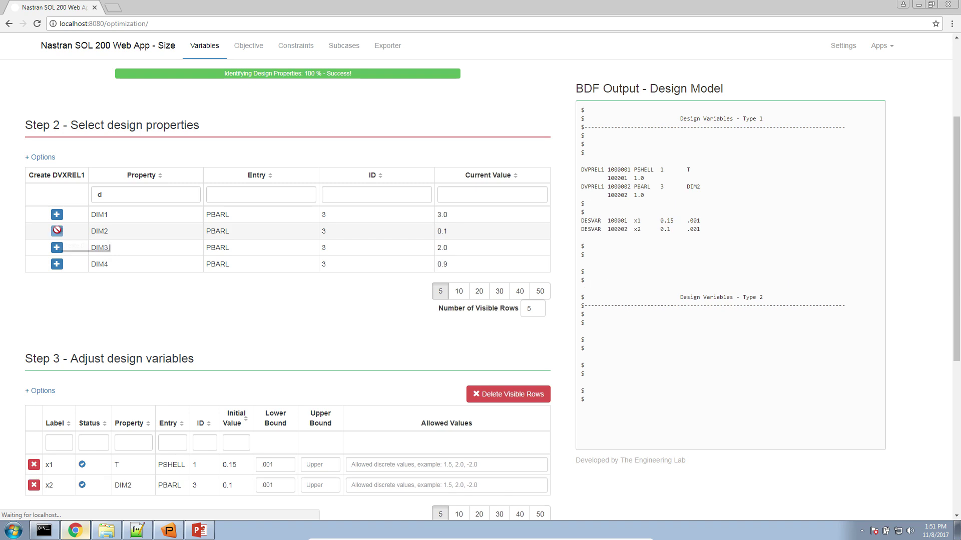
Step: Set the upper bound of design variables x1 and x2 to 10. each
scroll(122, 425, "down", 1)
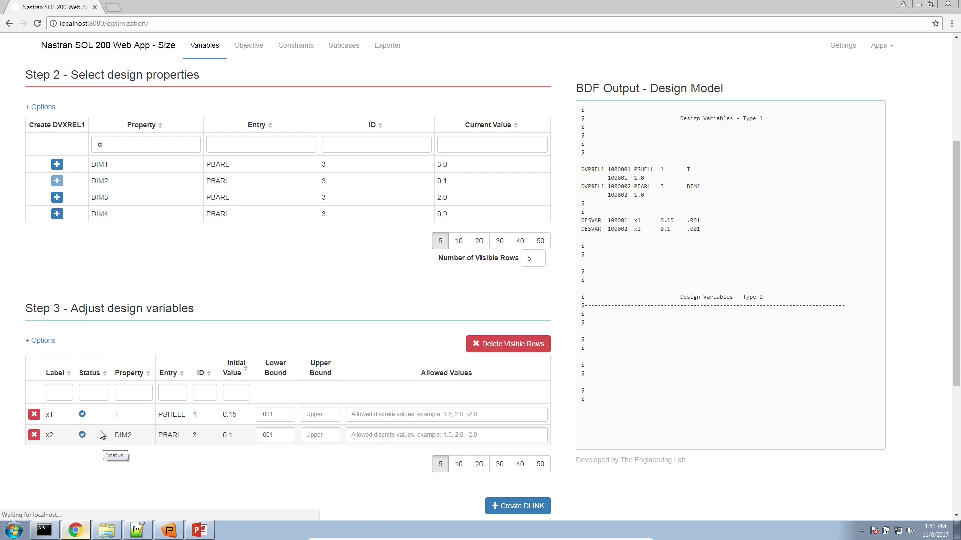
left_click_drag(284, 418, 258, 417)
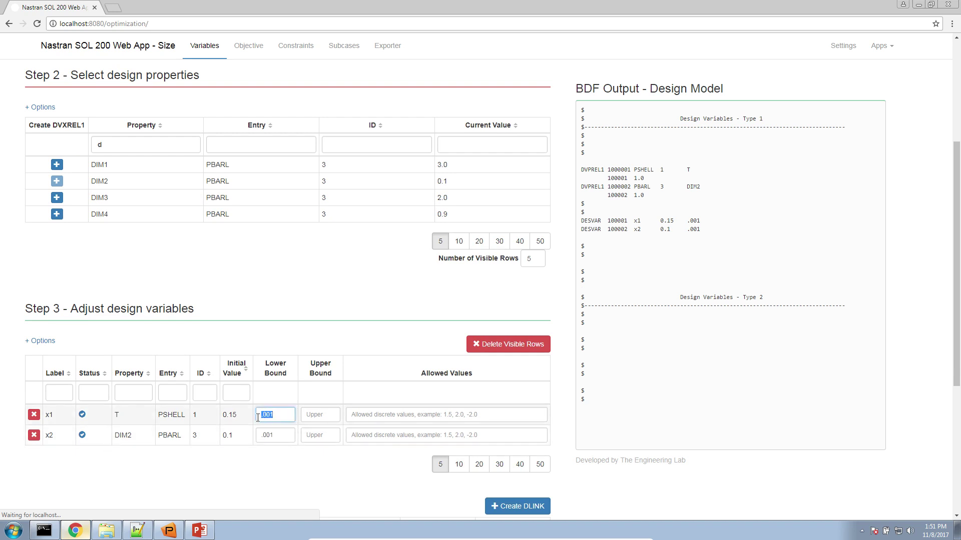
left_click(303, 415)
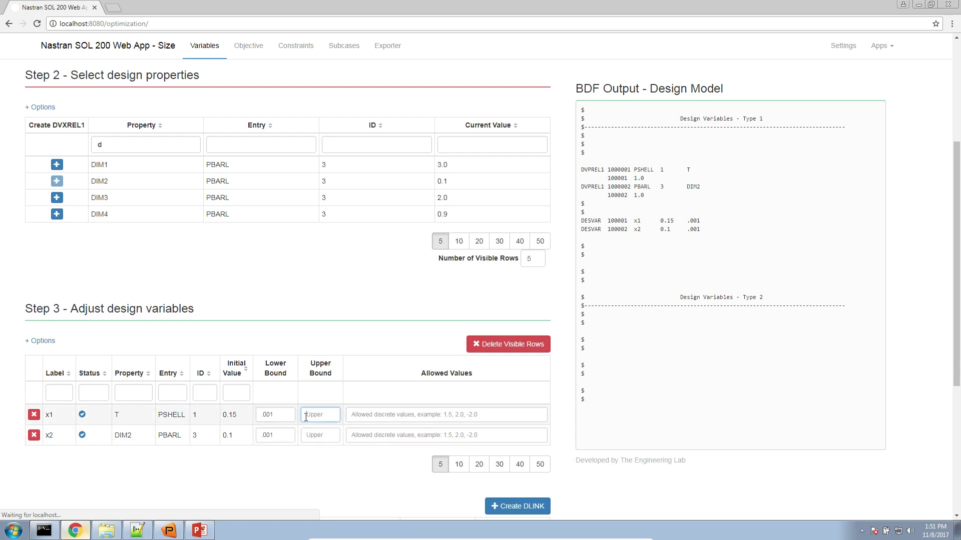
type("10.")
key("Tab")
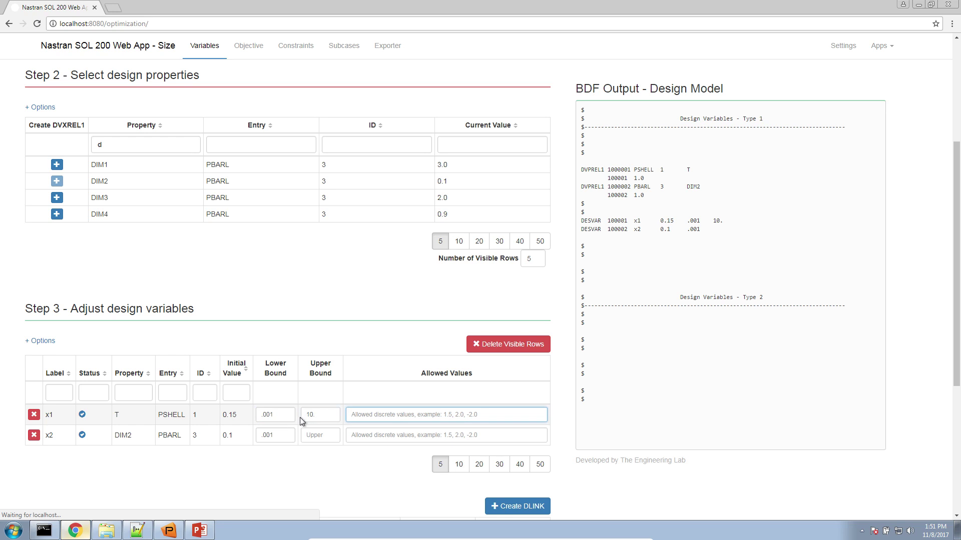
left_click(318, 435)
type("10.")
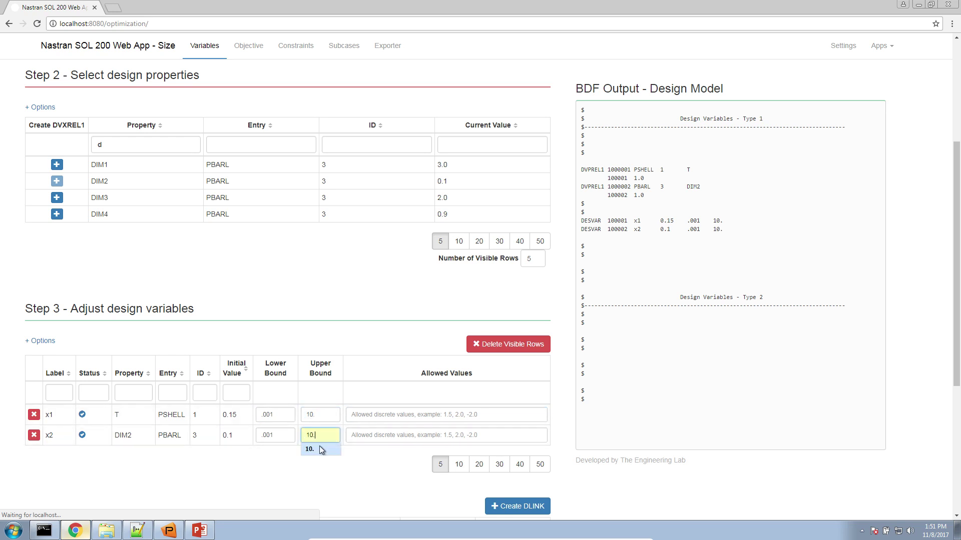
left_click(319, 450)
Step: Filter the design properties by w and show 10 rows in the table
double_click(93, 138)
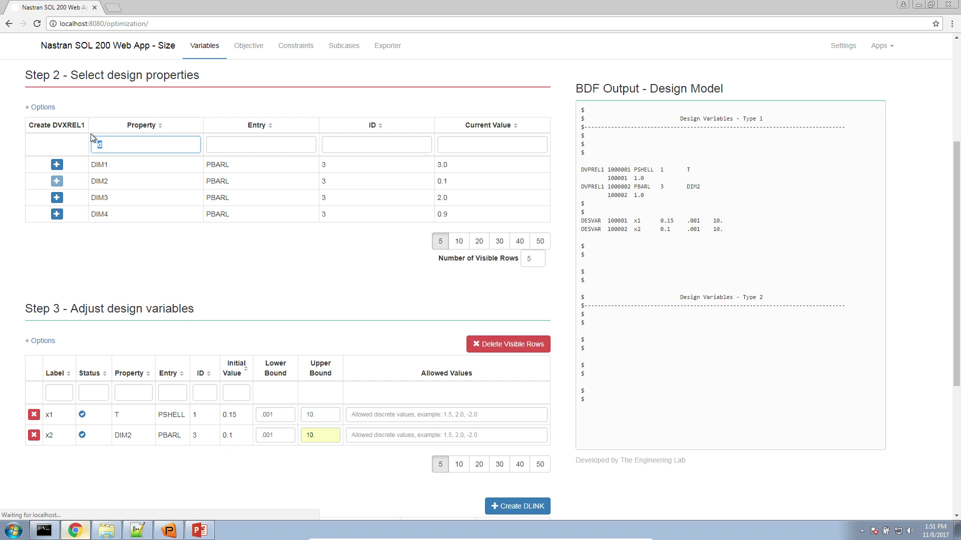
type("w")
left_click_drag(95, 144, 92, 161)
left_click(459, 258)
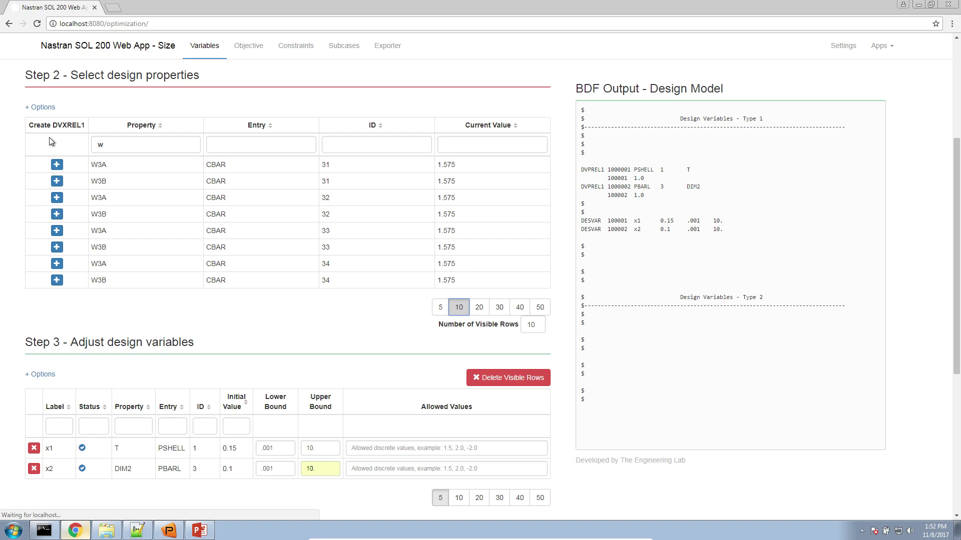
Step: Enable the DVXREL2 type in the Step 2 options and create a DVXREL2 for W3A of CBAR 31
left_click(47, 108)
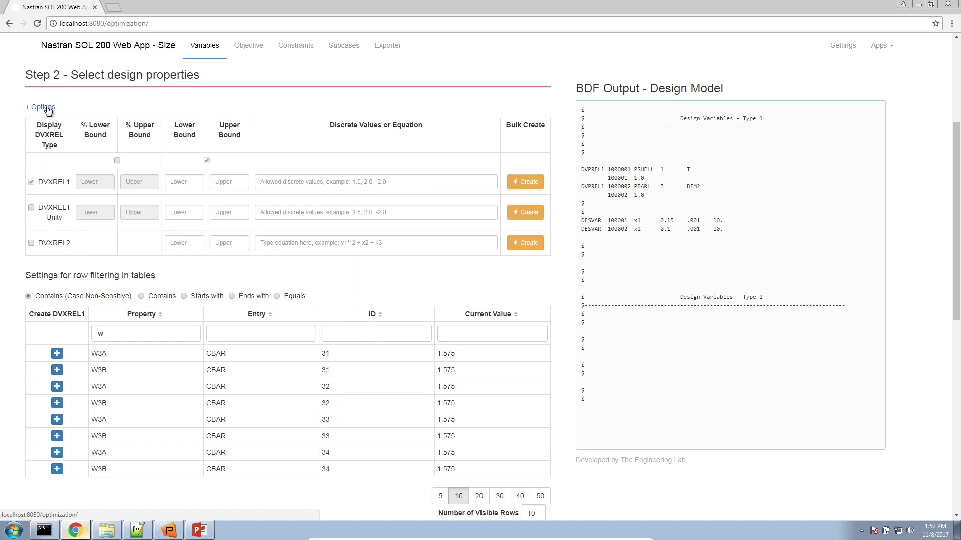
left_click(49, 243)
scroll(76, 251, "down", 2)
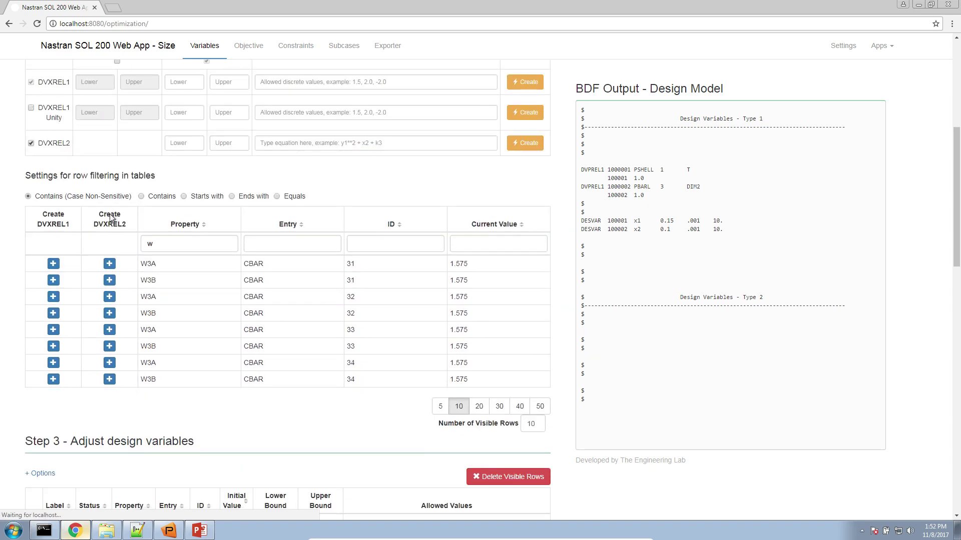
left_click(109, 263)
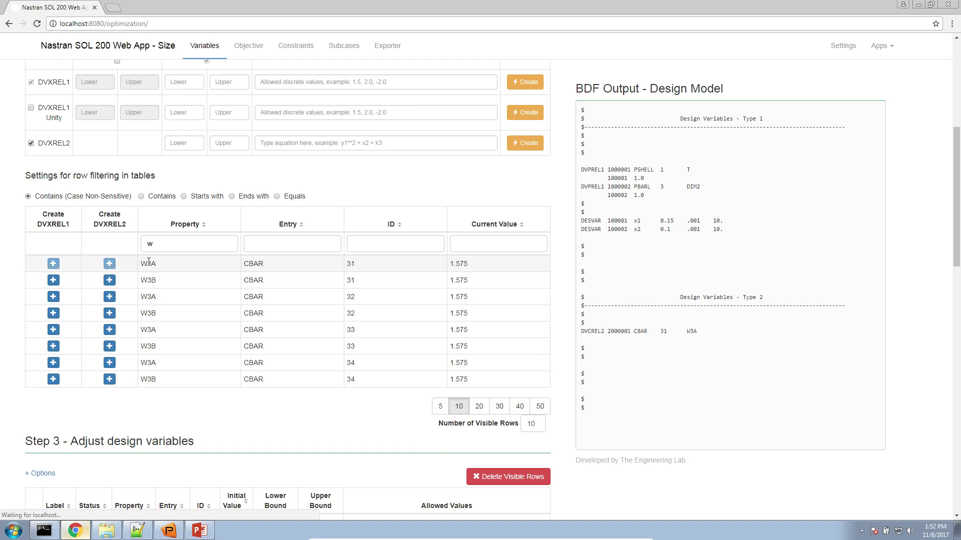
Step: Set the equation of the W3A relation for CBAR 31 to 1.5 + x1 / 2.0
scroll(149, 261, "down", 15)
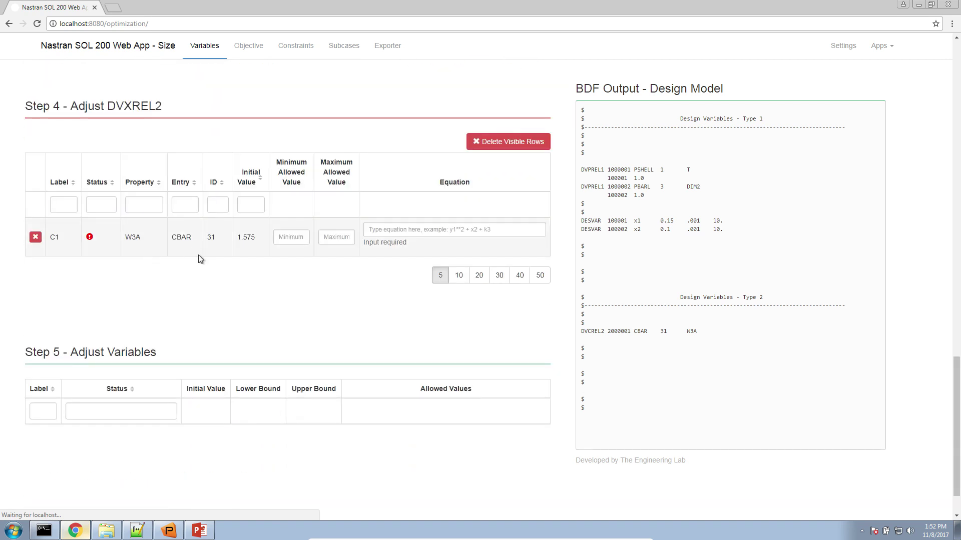
left_click(433, 230)
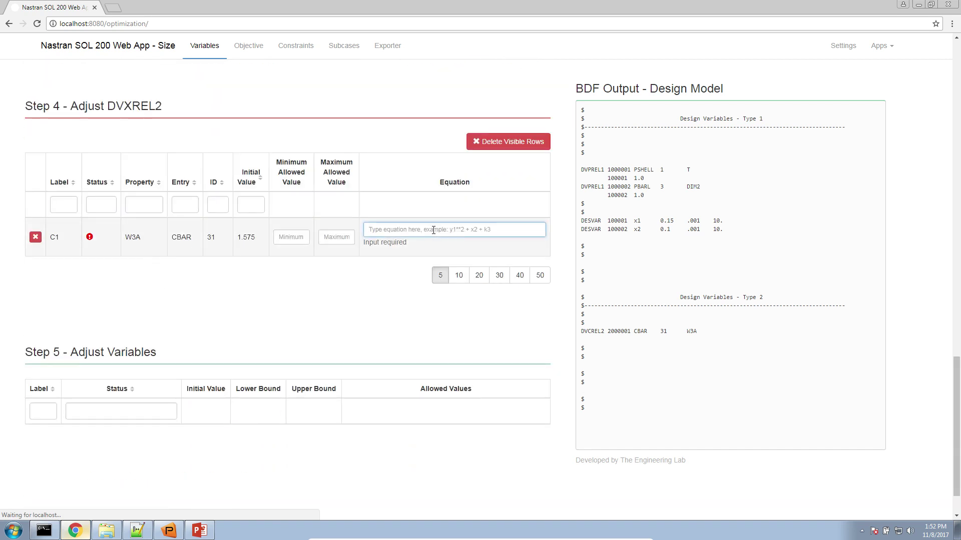
type("1.5 + x1 / 2.0")
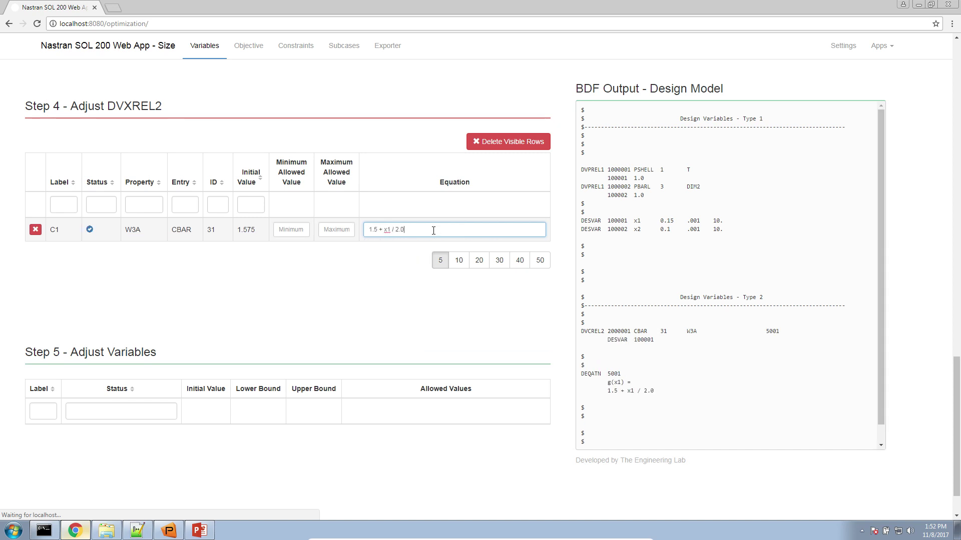
key("Tab")
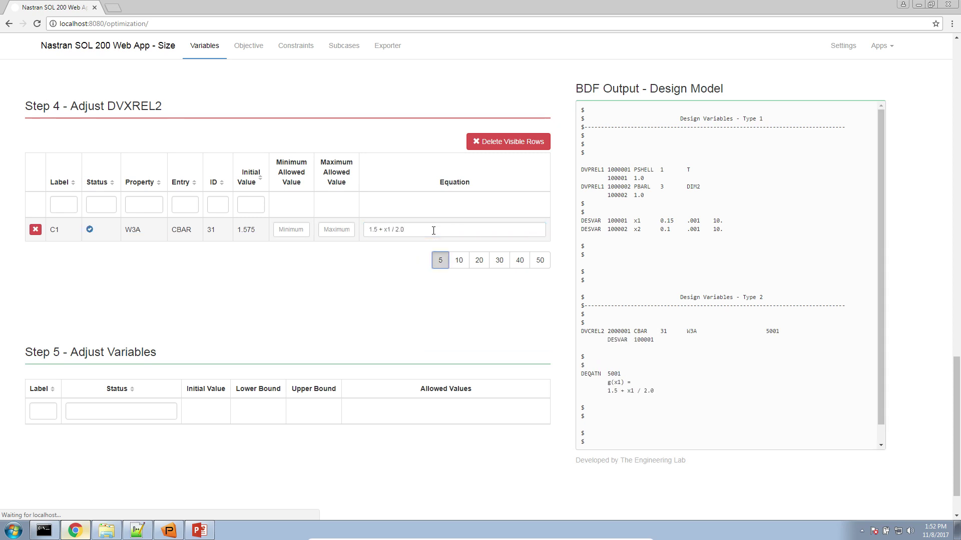
double_click(141, 231)
left_click_drag(402, 229, 361, 239)
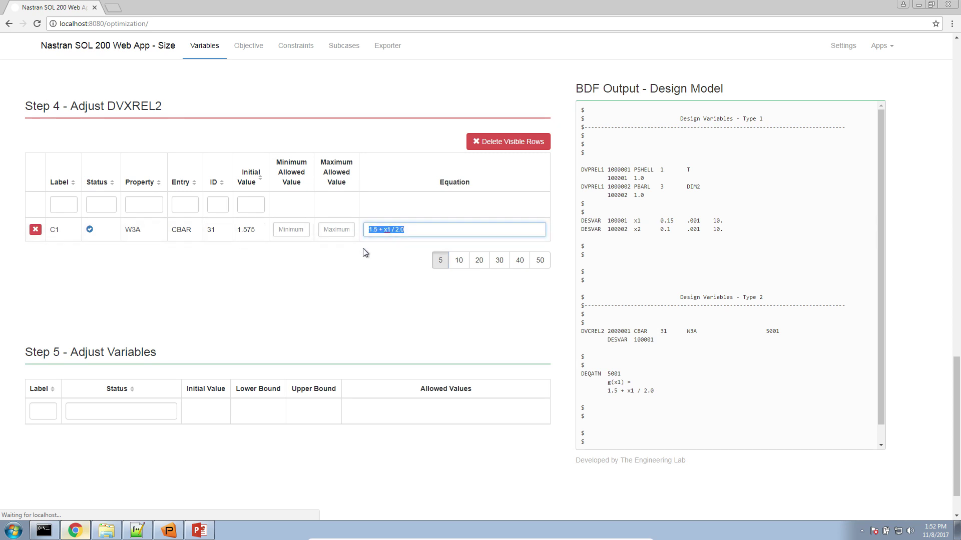
left_click(387, 232)
double_click(387, 229)
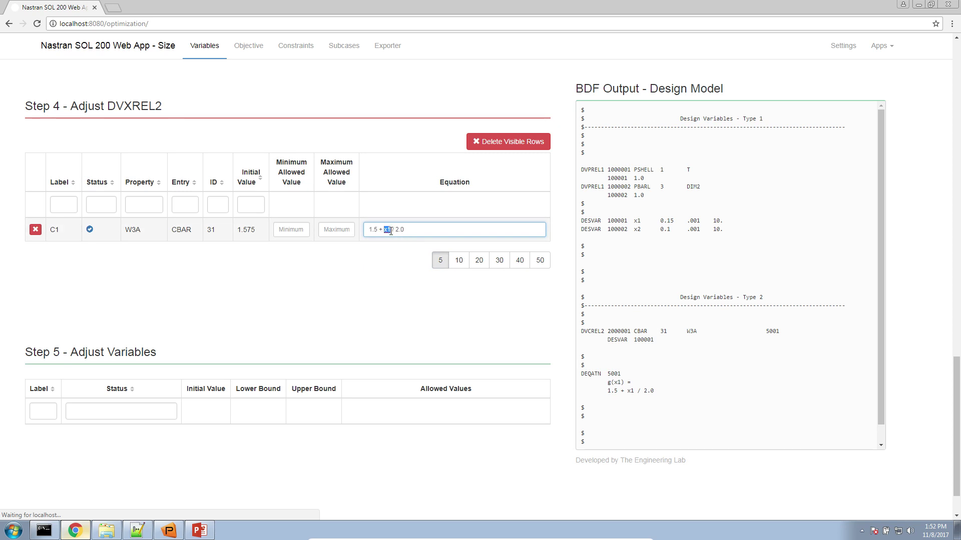
left_click(355, 283)
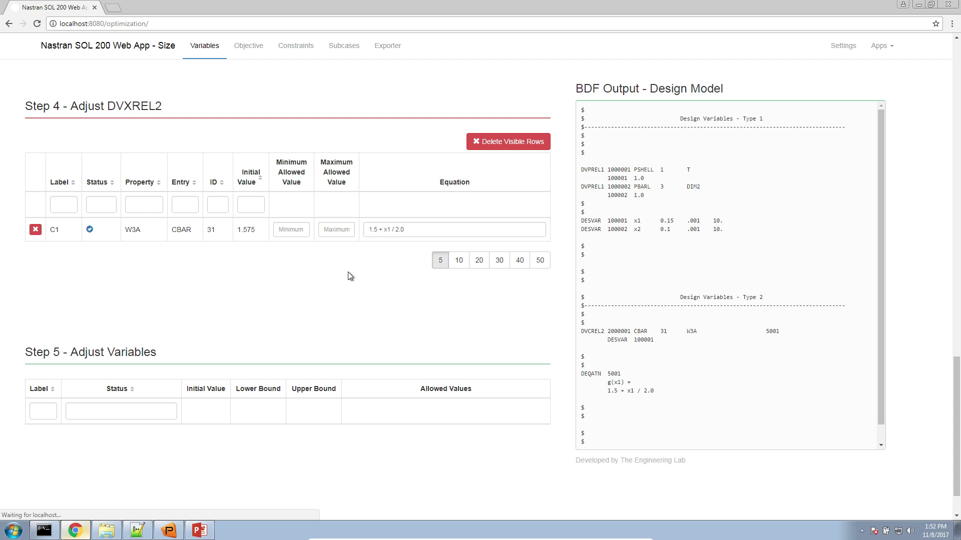
Step: Bulk-create DVXREL2 relations with the equation 1.5 + x1 / 2.0 for all filtered w properties and show 10 rows in the Step 4 table
scroll(333, 322, "up", 13)
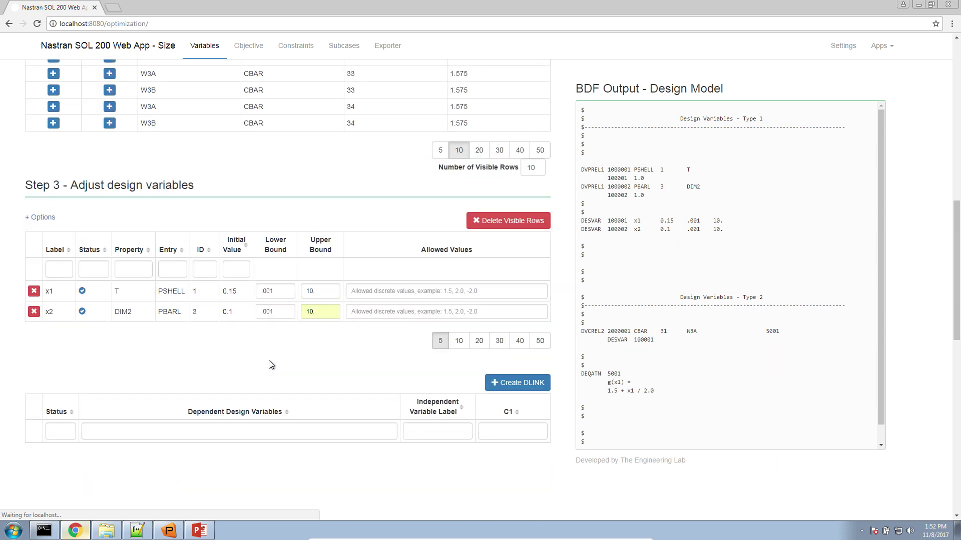
scroll(196, 338, "up", 2)
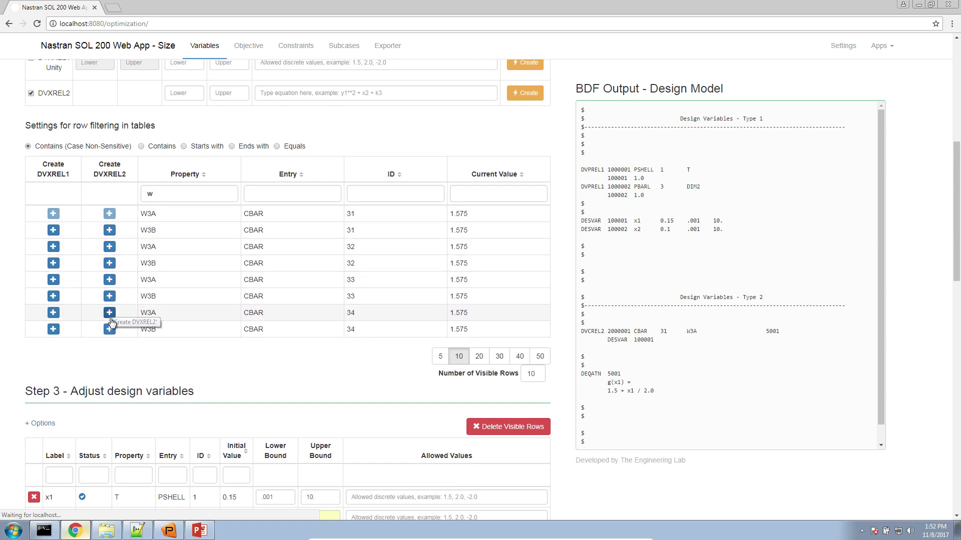
scroll(157, 353, "up", 3)
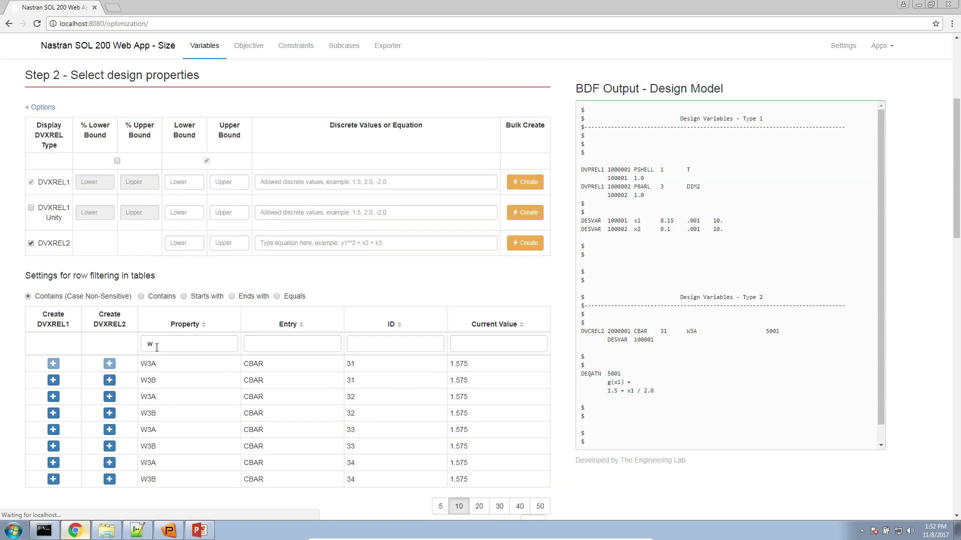
left_click(336, 243)
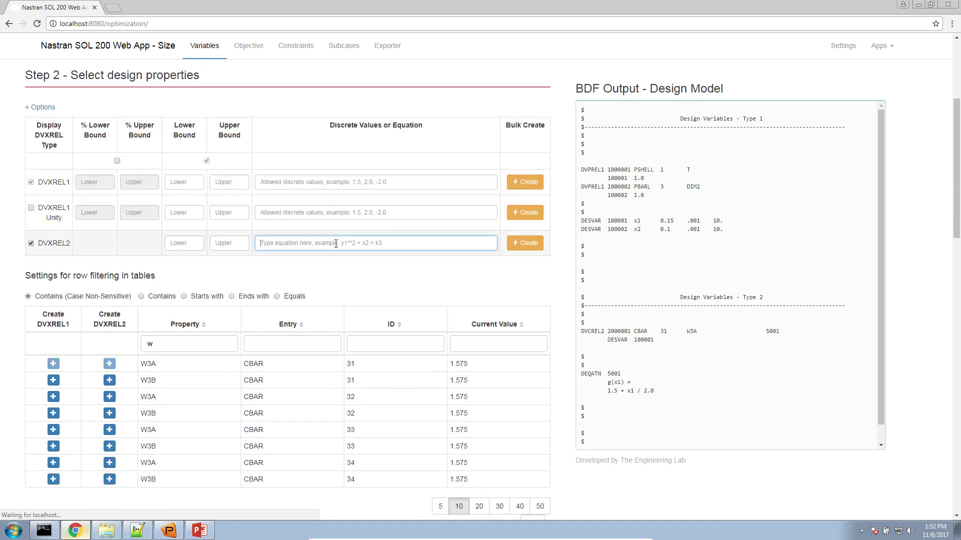
type("1.5 + x1 / 2.0")
scroll(335, 240, "down", 2)
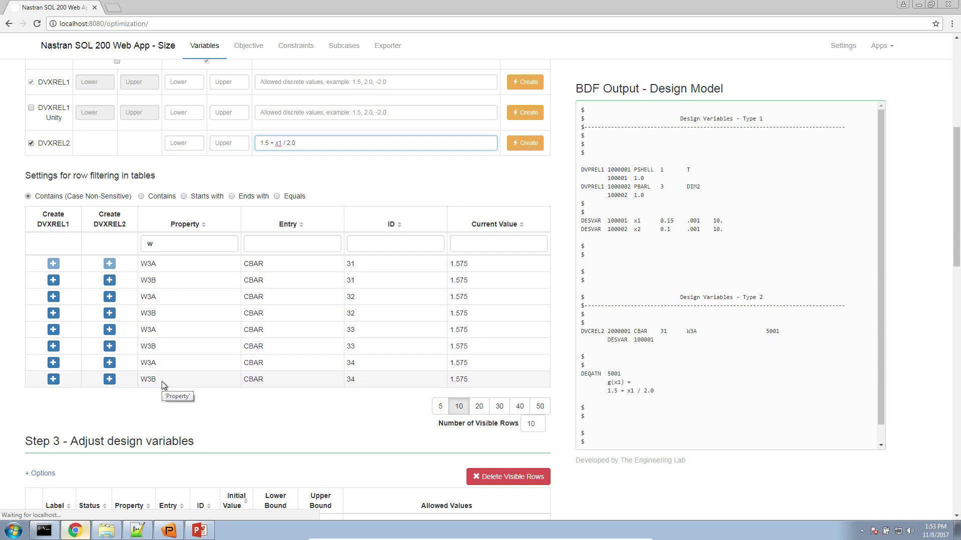
left_click(522, 144)
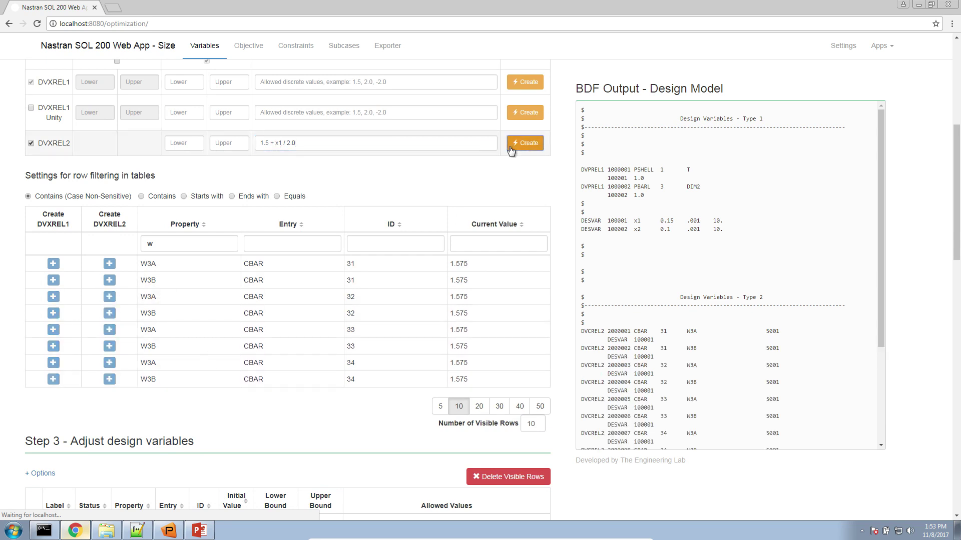
scroll(202, 373, "down", 15)
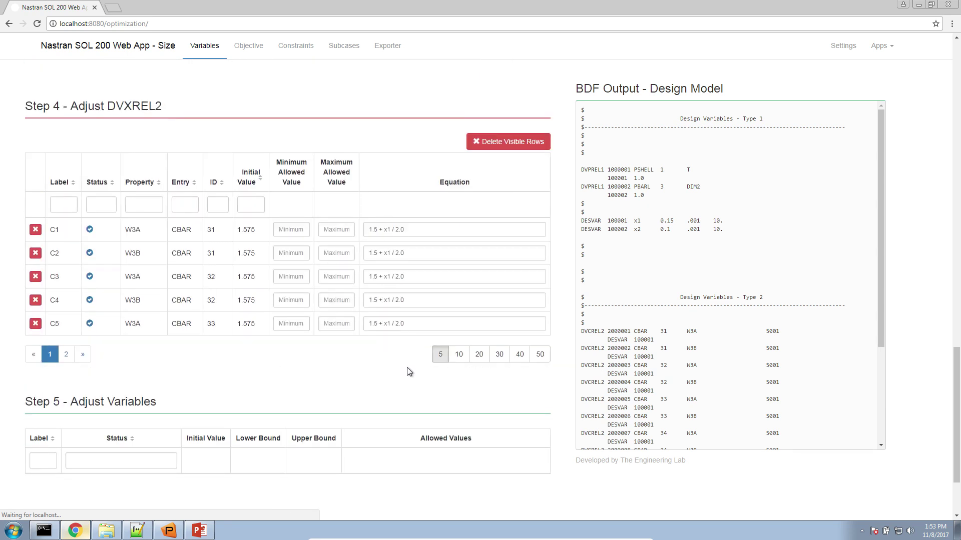
left_click(457, 356)
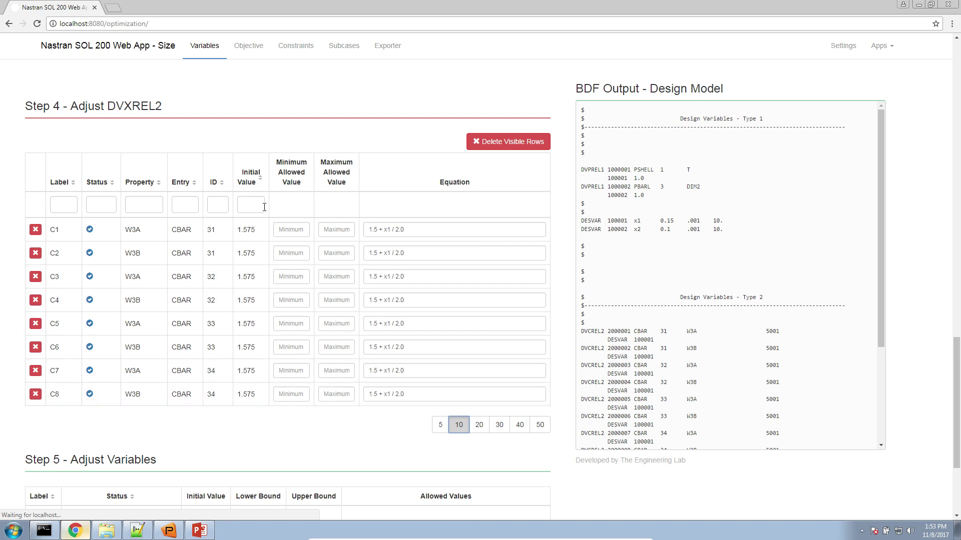
Step: Browse the available objective responses and add Weight as the design objective, with MIN as its optimization direction
left_click(249, 47)
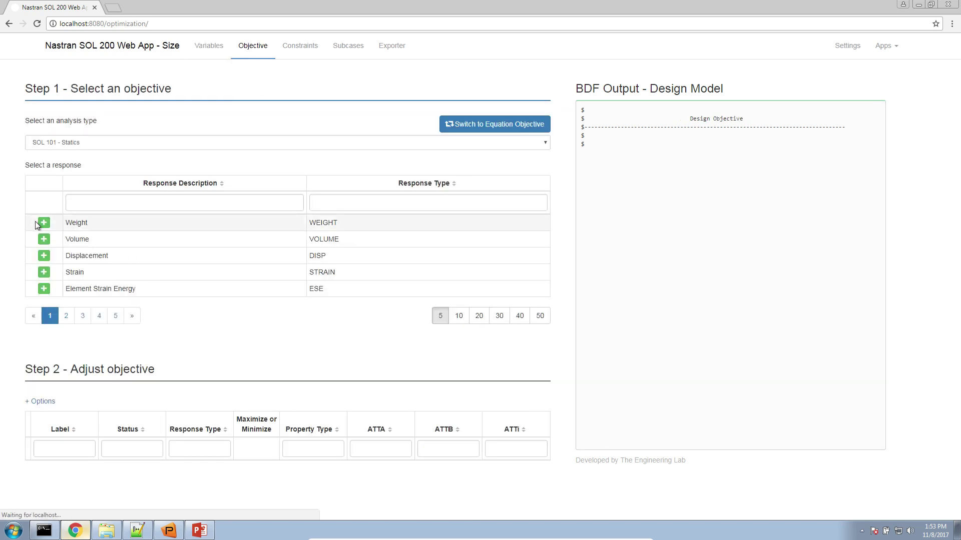
left_click(66, 316)
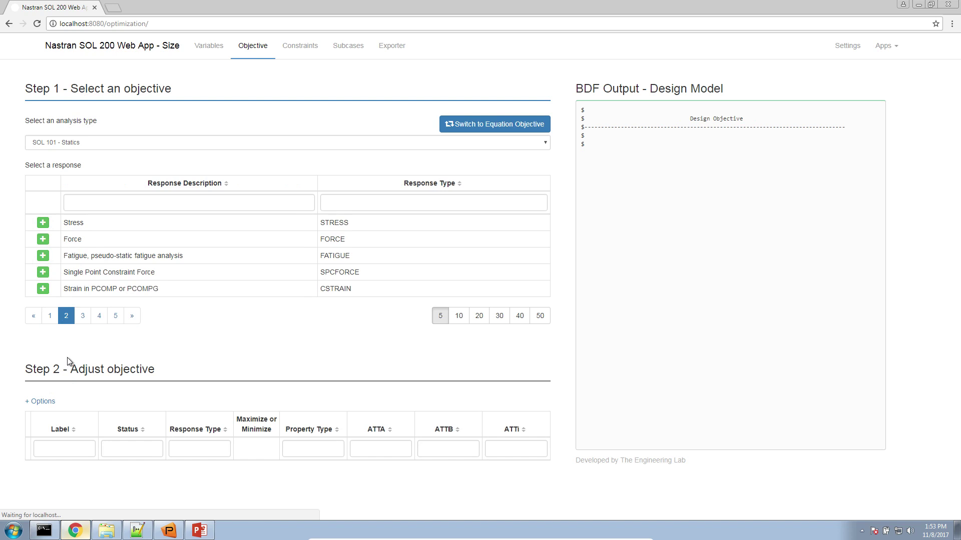
left_click(56, 317)
left_click(82, 316)
left_click(52, 317)
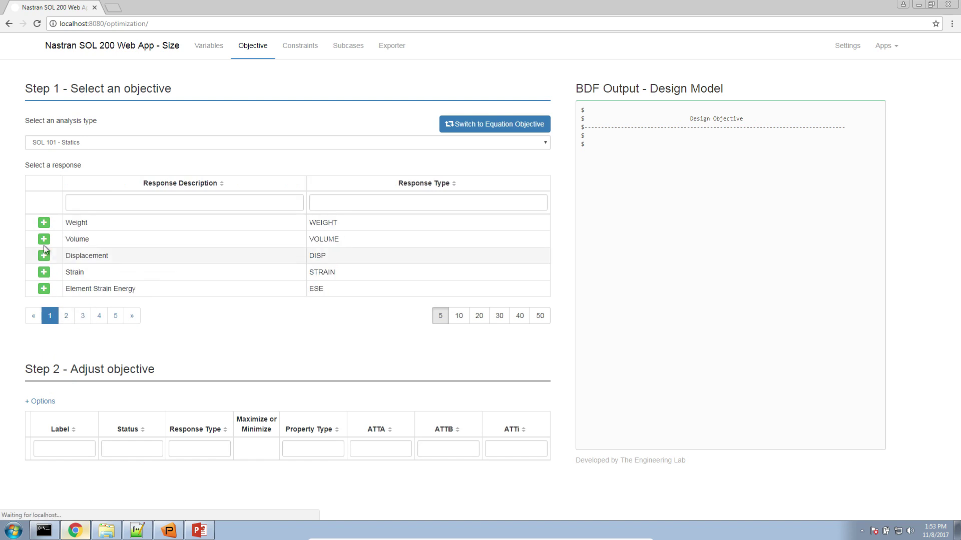
left_click(43, 224)
left_click(189, 470)
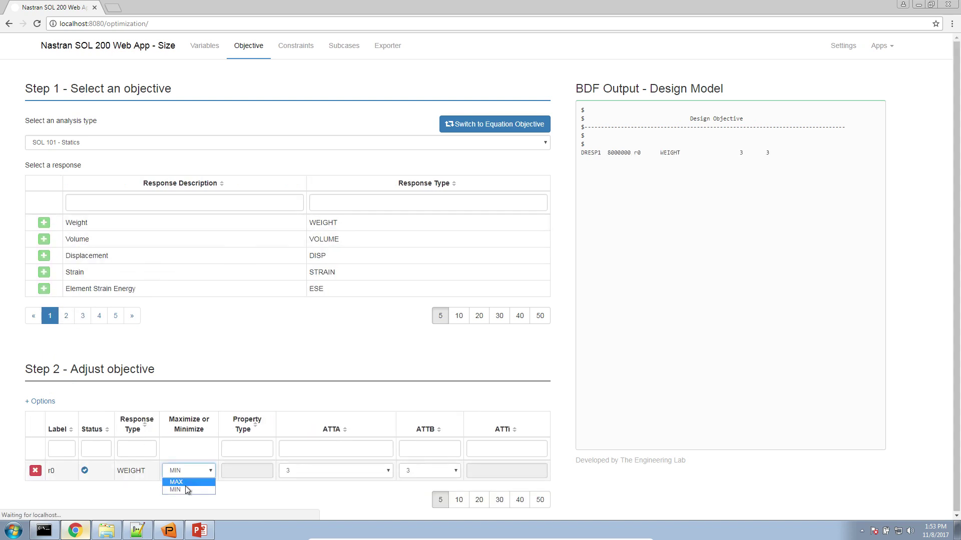
Step: Add a Stress constraint under SOL 101 - Statics and set its property type to PBARL
left_click(285, 50)
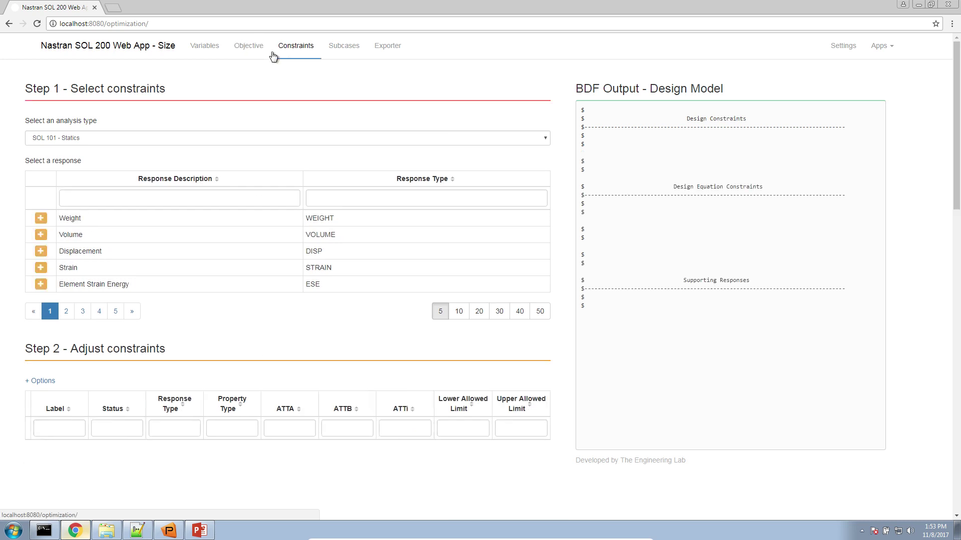
left_click(68, 313)
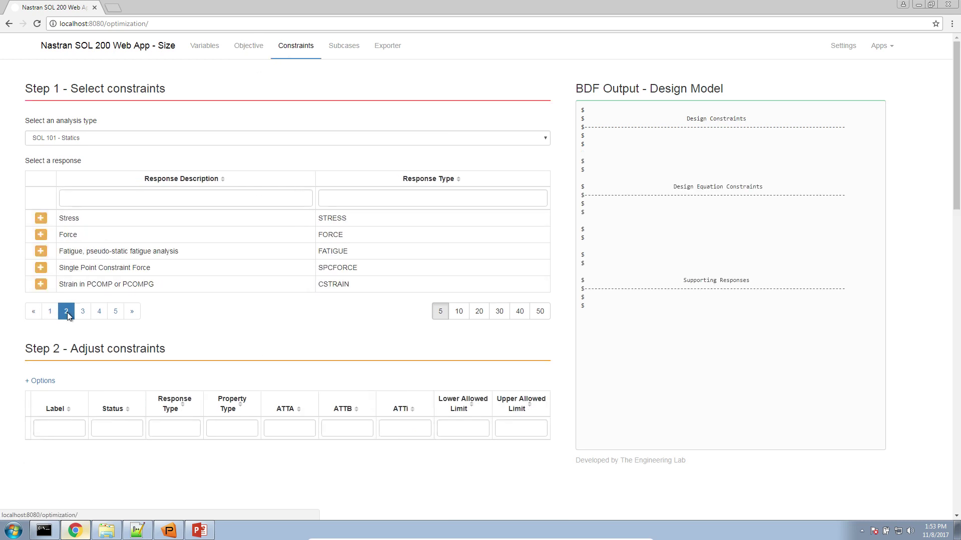
left_click(41, 219)
scroll(208, 429, "down", 1)
left_click(205, 416)
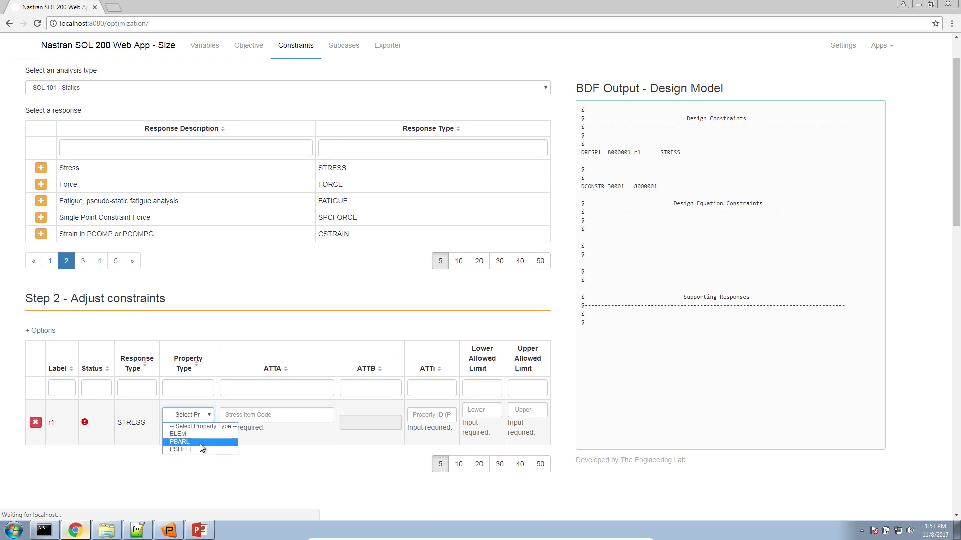
left_click(180, 443)
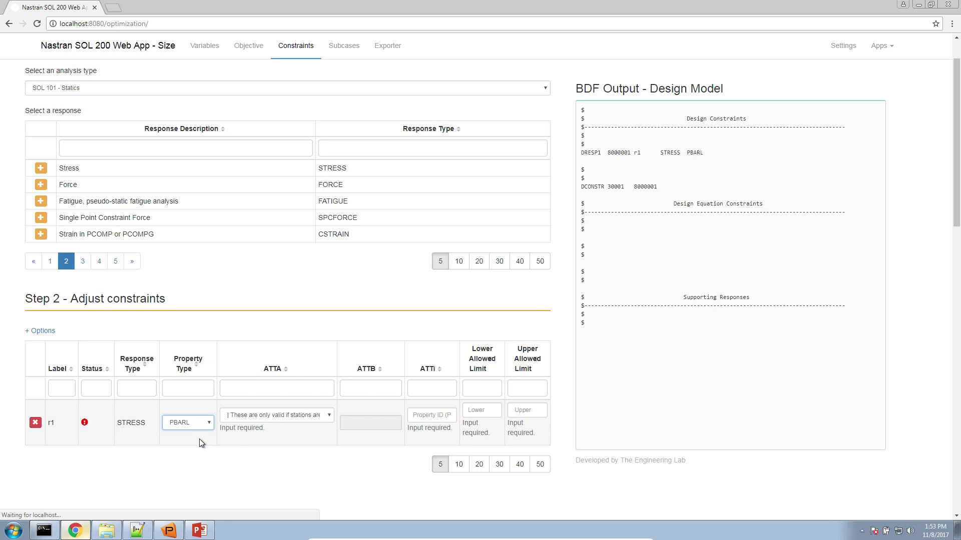
Step: Set constraint r1's property ID to 3 and its stress item code to 7 - End A maximum
left_click(422, 410)
type("1")
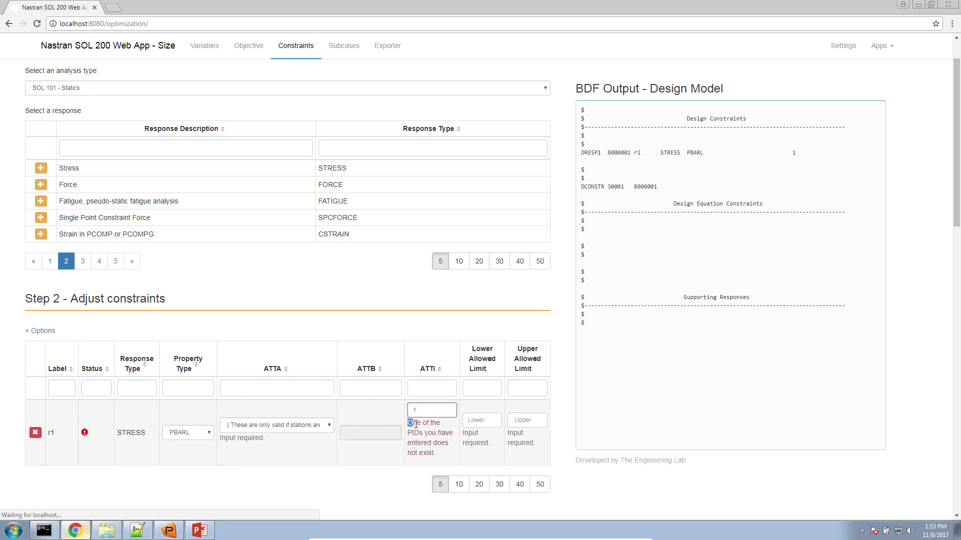
left_click_drag(407, 423, 434, 454)
left_click_drag(423, 411, 399, 417)
type("3")
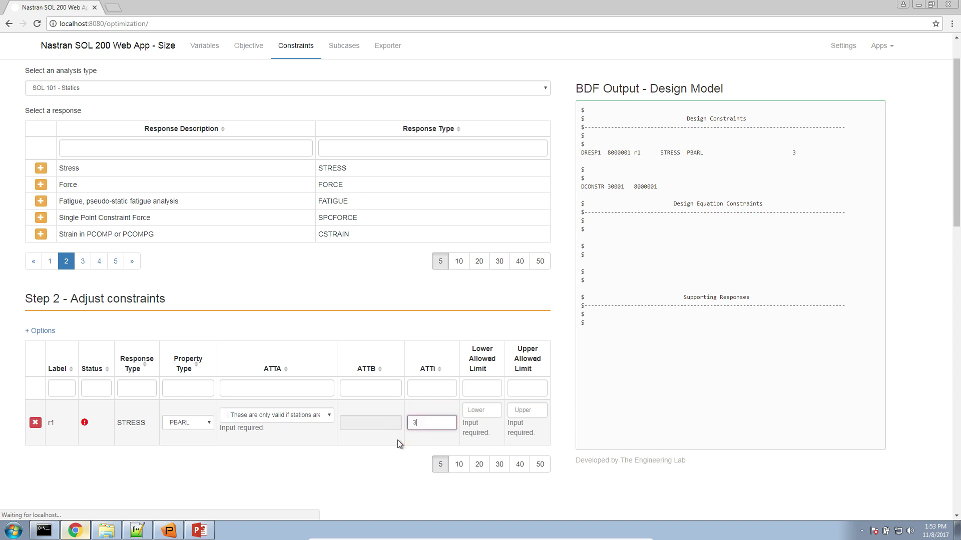
left_click(283, 416)
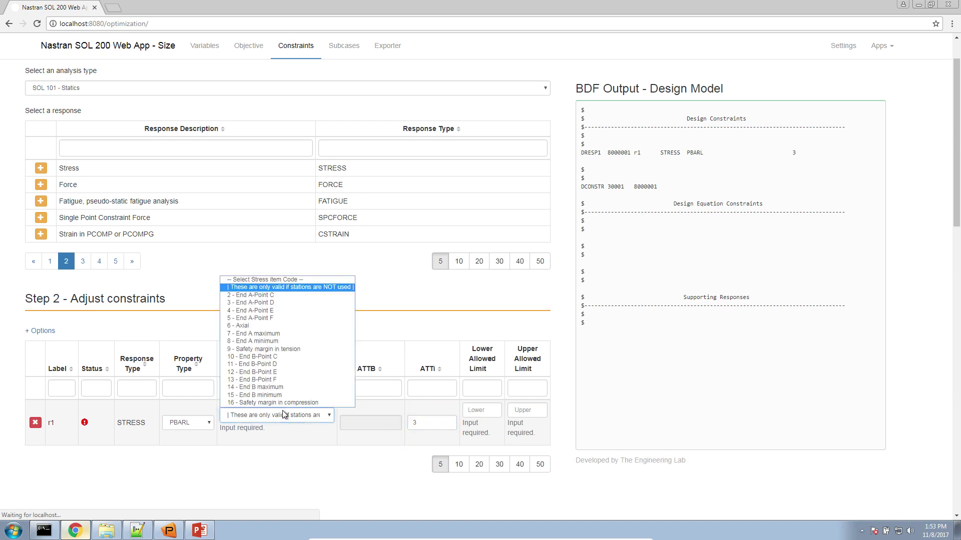
left_click(275, 335)
Step: Set constraint r1's lower allowed limit to -25000. and its upper allowed limit to 25000
left_click(471, 412)
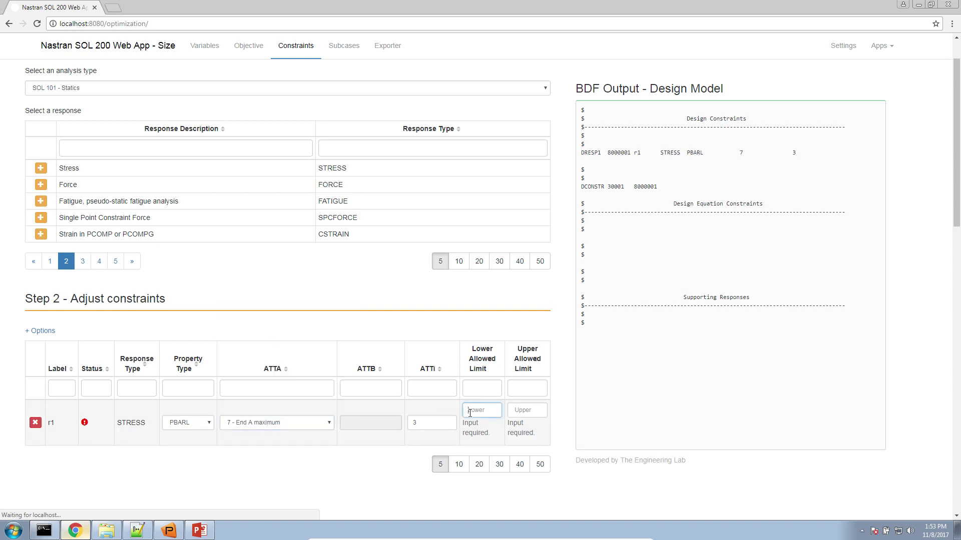
type("-250000.")
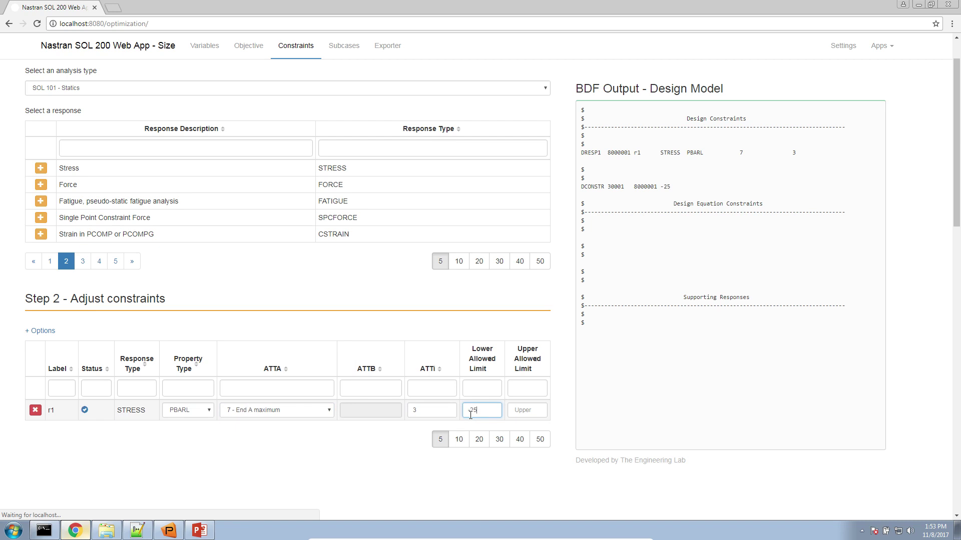
key("Tab")
type("25")
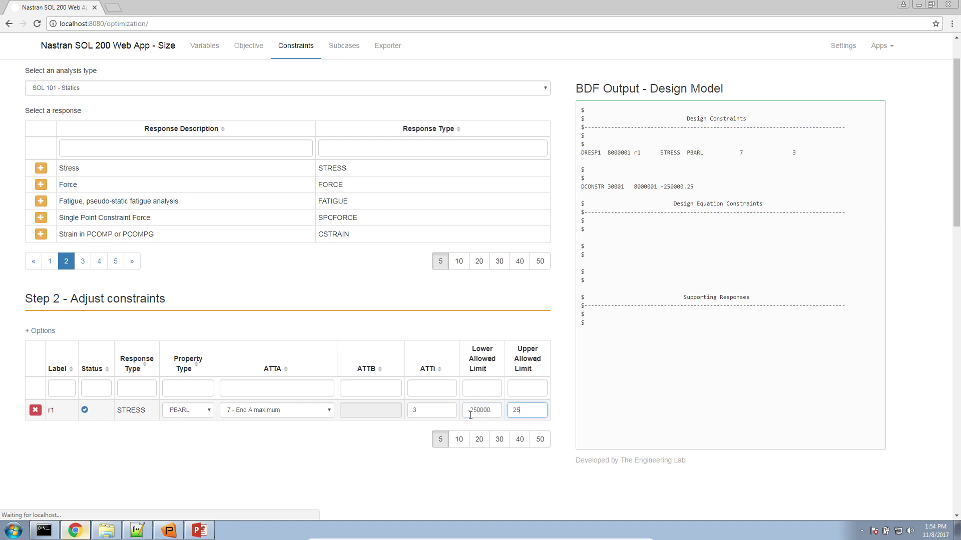
type("0000.")
key("Tab")
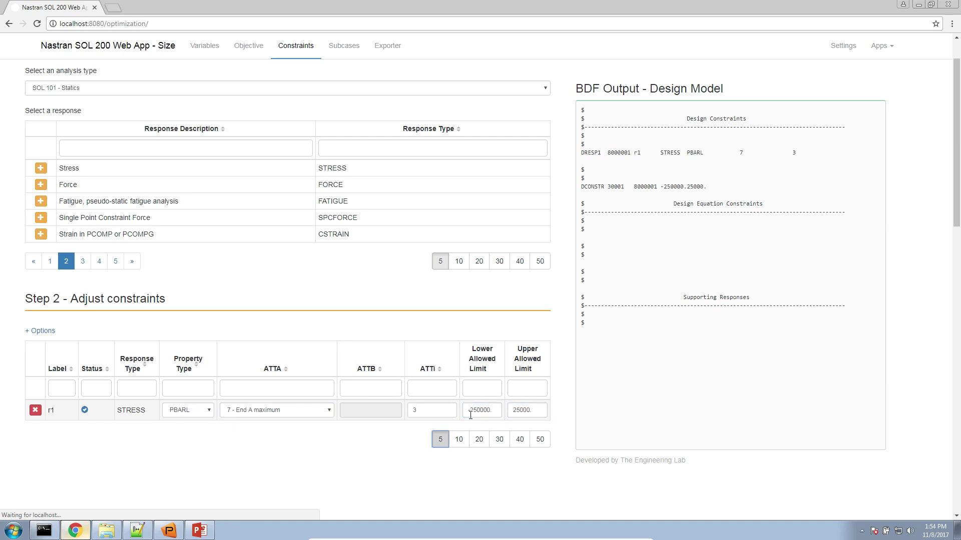
left_click_drag(476, 411, 494, 411)
left_click(493, 412)
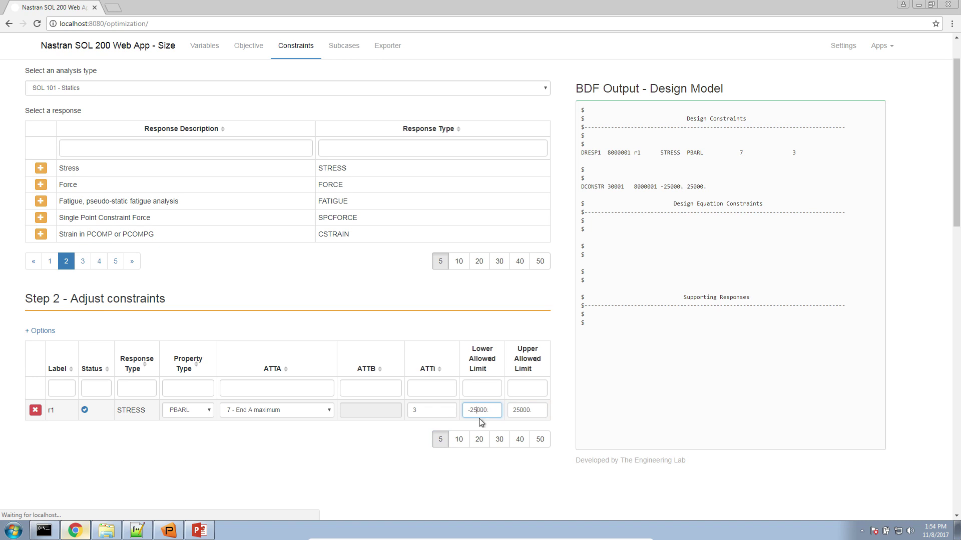
left_click_drag(486, 409, 541, 407)
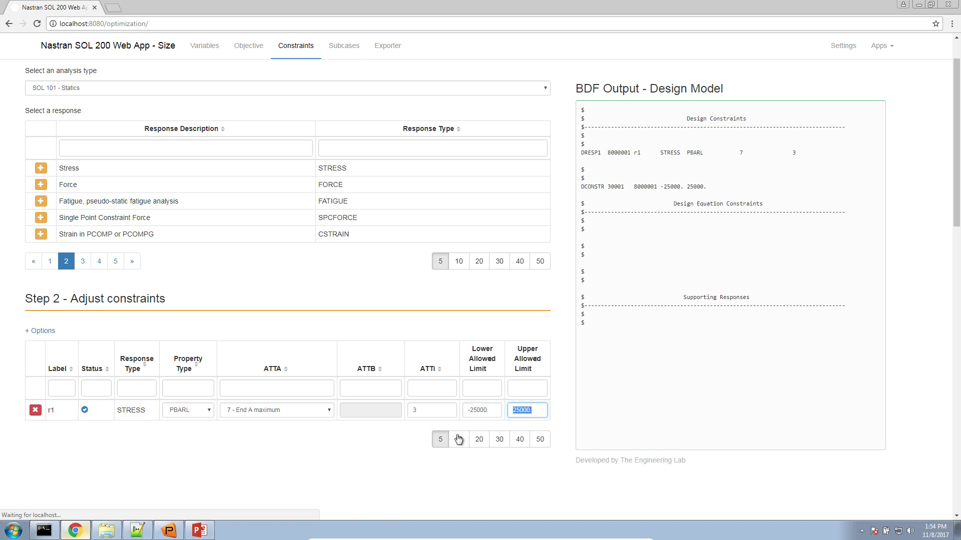
Step: Add three more Stress constraints to the constraint table
left_click(44, 172)
double_click(44, 173)
scroll(44, 173, "down", 2)
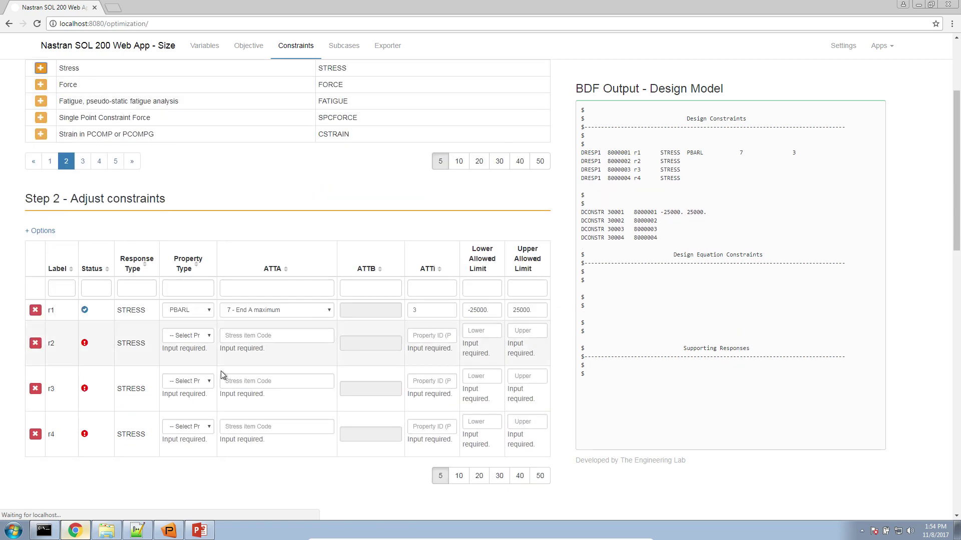
Step: Set constraint r2 to property type PBARL, property ID 3 and stress item code 14 - End B maximum
left_click(195, 335)
left_click(200, 362)
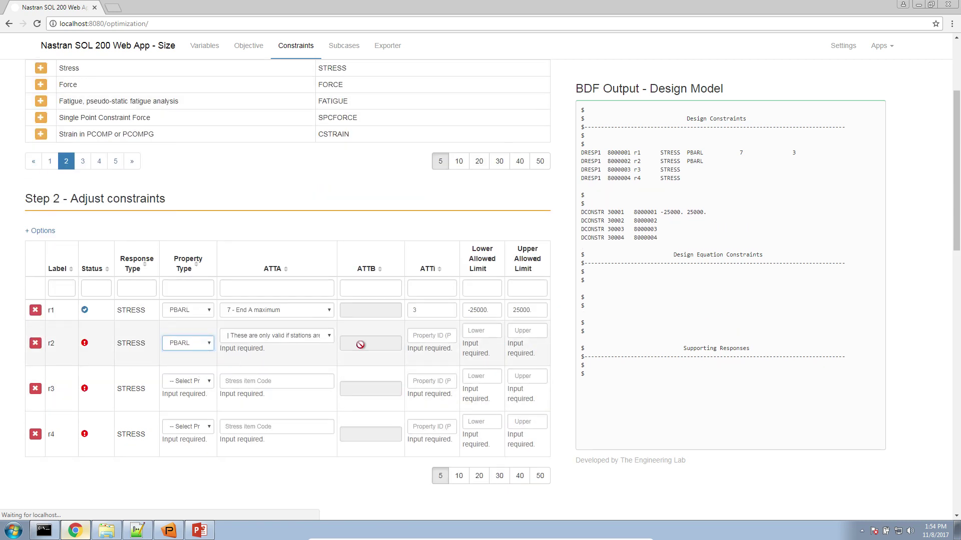
left_click(411, 340)
type("3")
left_click(313, 339)
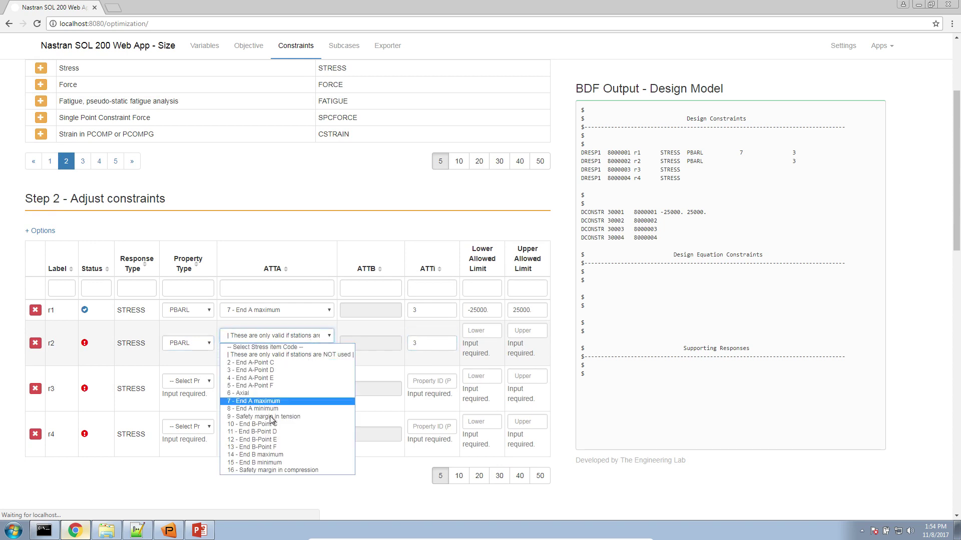
left_click(268, 455)
Step: Give constraint r2 the same limits as r1, -25000. lower and 25000. upper
left_click(496, 311)
left_click(498, 329)
type("-25000.")
triple_click(531, 311)
key("ctrl+c")
left_click(527, 328)
key("ctrl+v")
Step: Set constraint r3 to PSHELL with stress item code 9 - von Mises or maximum shear, and r4's property type to PBARL
left_click(184, 358)
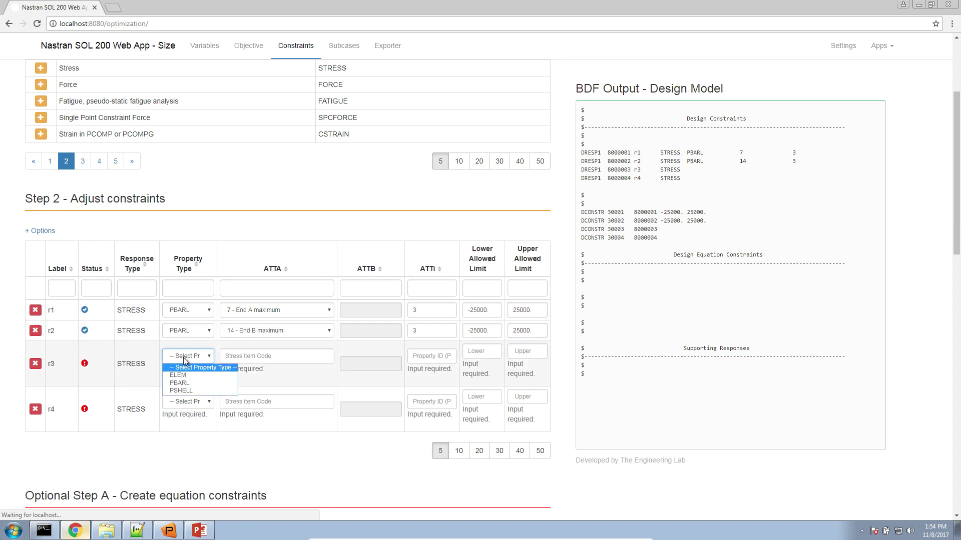
left_click(191, 391)
left_click(193, 402)
left_click(179, 429)
left_click(270, 356)
left_click(256, 421)
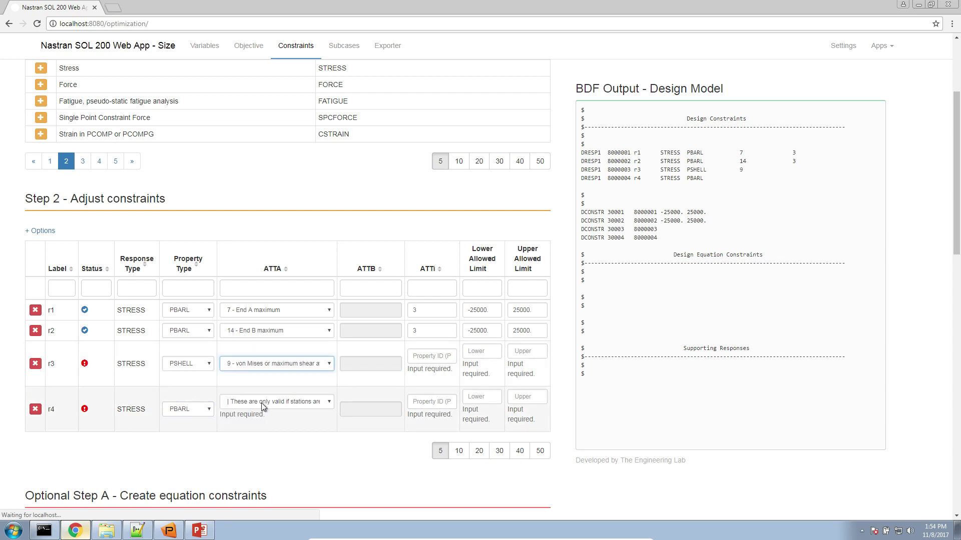
Step: Change constraint r4's property type to PSHELL and choose stress item code 17 - von Mises or maximum shear
left_click(263, 405)
left_click(232, 425)
left_click(205, 413)
left_click(204, 444)
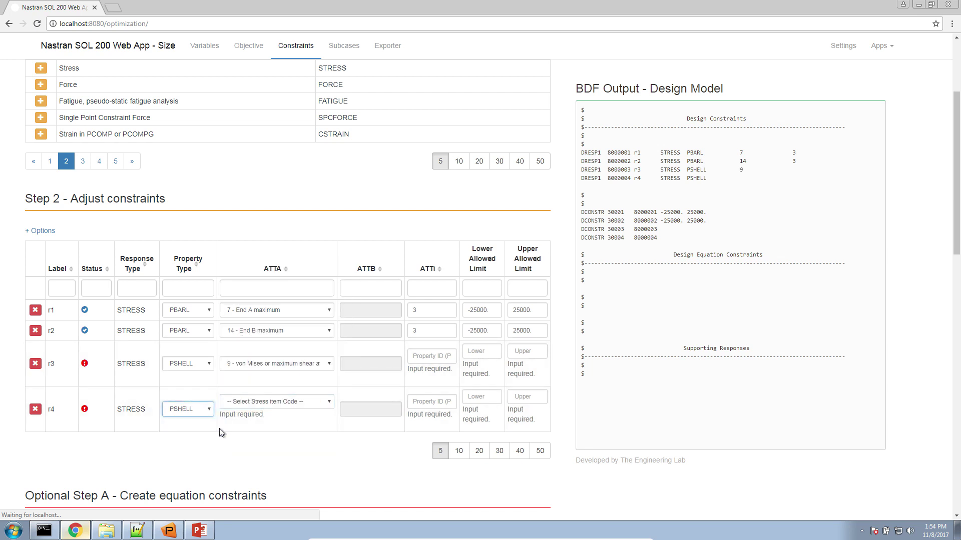
left_click(265, 401)
left_click(262, 390)
Step: Set the property ID of constraints r3 and r4 to 1
left_click(423, 358)
type("1")
left_click(429, 401)
type("1")
Step: Copy the 25000. upper limit from constraint r2 to constraints r3 and r4
left_click(523, 333)
double_click(522, 333)
right_click(523, 332)
left_click(523, 355)
right_click(523, 355)
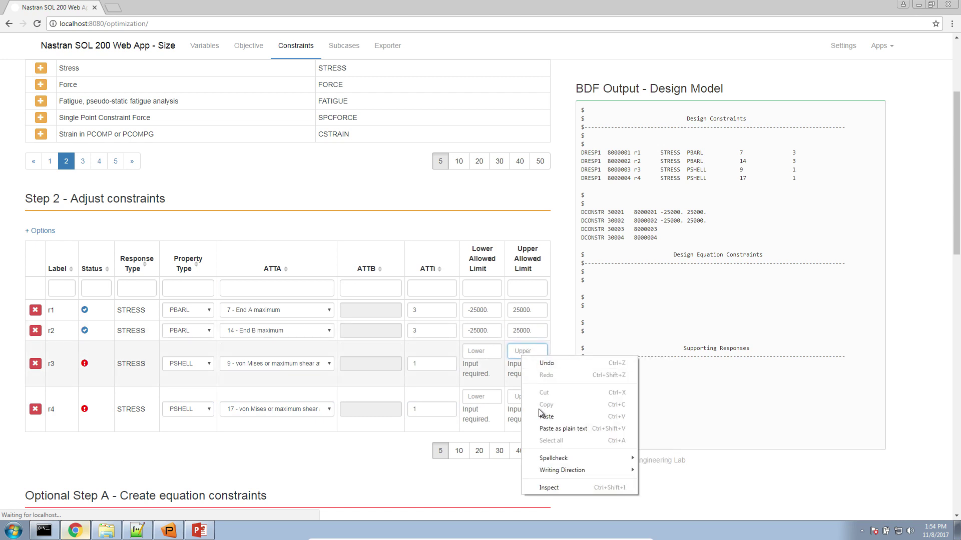
left_click(526, 427)
left_click(526, 372)
right_click(526, 371)
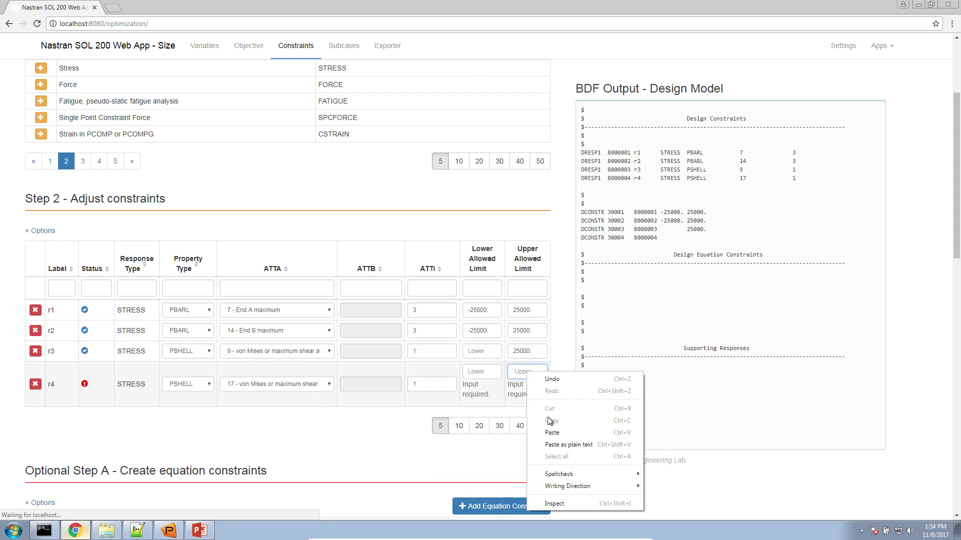
left_click(528, 427)
Step: Add two Displacement responses to the constraints as r5 and r6
scroll(236, 400, "up", 1)
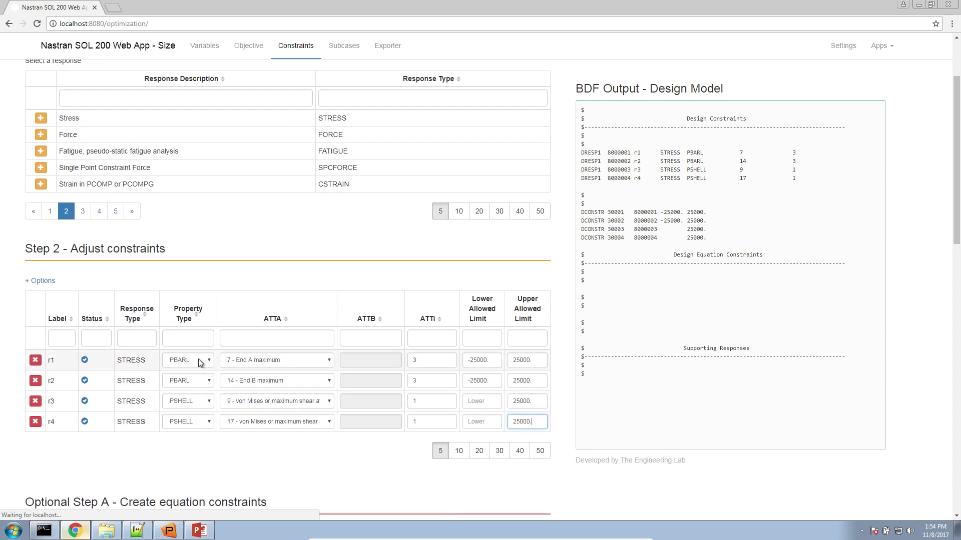
left_click(50, 214)
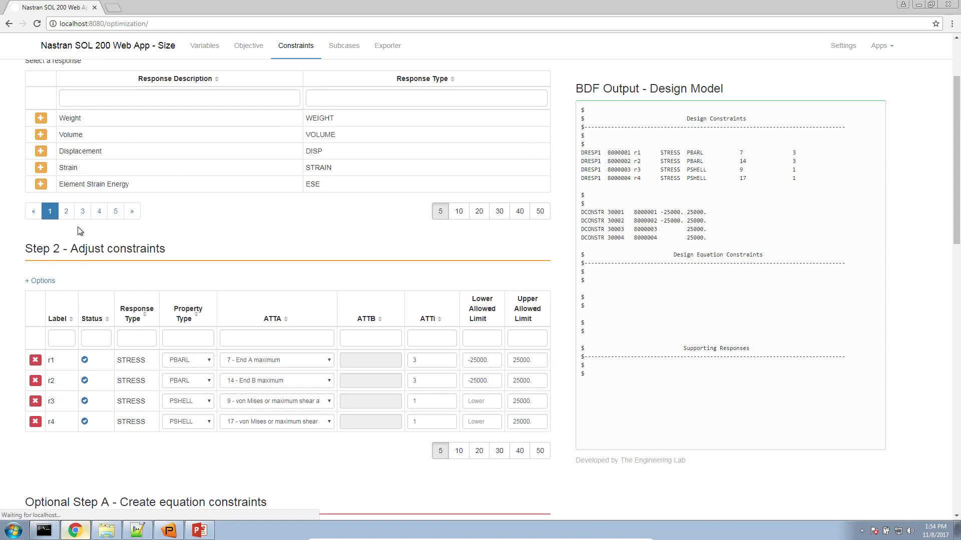
left_click(40, 151)
left_click(41, 151)
scroll(479, 368, "down", 2)
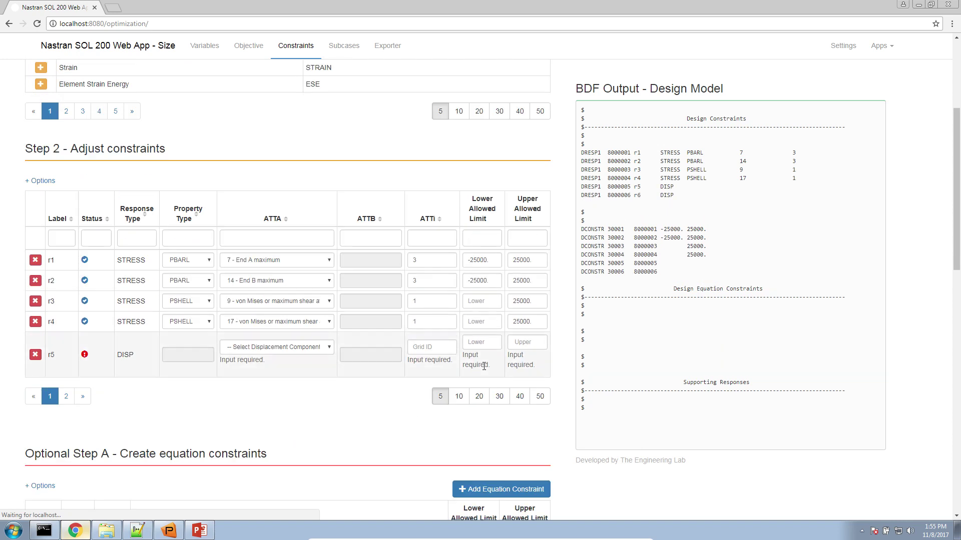
Step: Show ten constraint rows and set the displacement component of r5 and r6 to 3 - T3
left_click(464, 397)
left_click(263, 349)
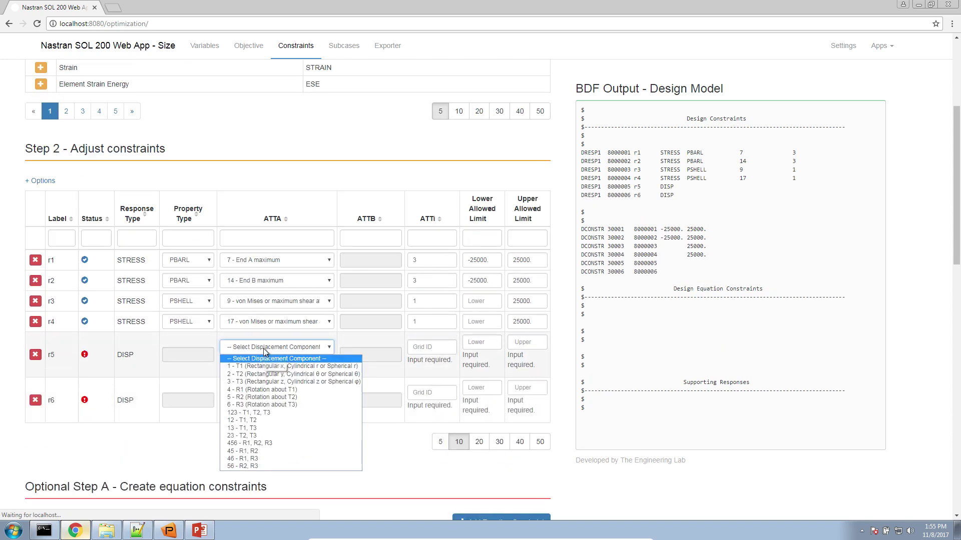
left_click(265, 382)
left_click(257, 393)
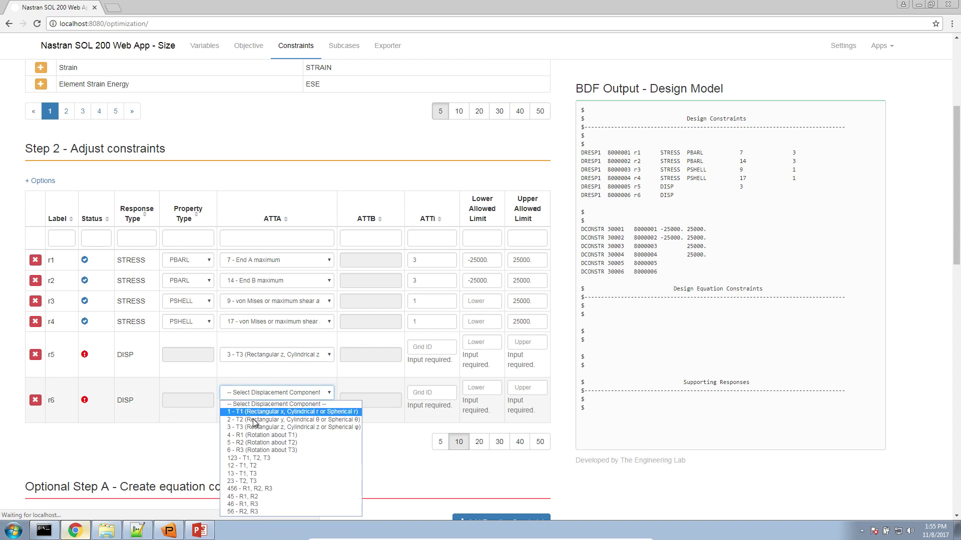
left_click(251, 428)
Step: Set the grid ID of constraint r5 to 10302 and of constraint r6 to 10203
left_click(428, 347)
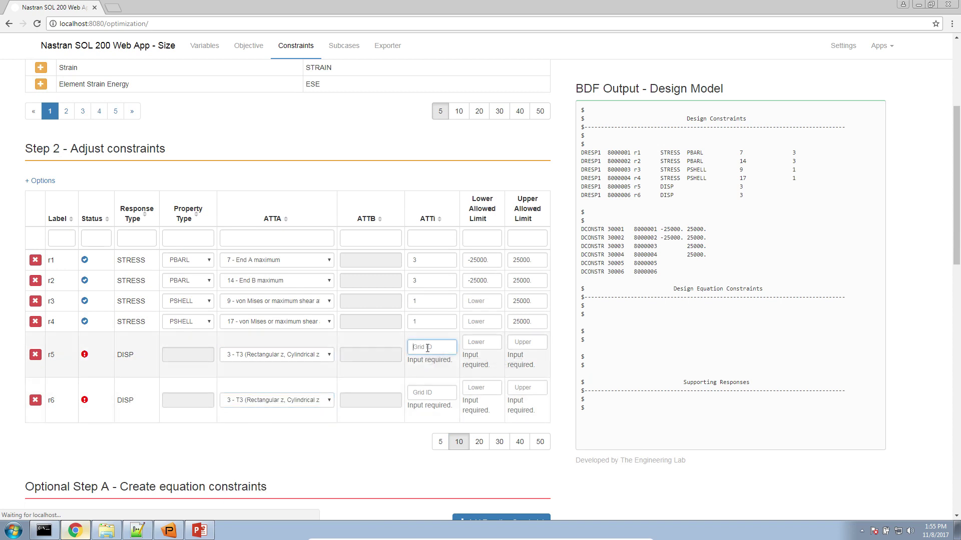
type("10302")
left_click(435, 391)
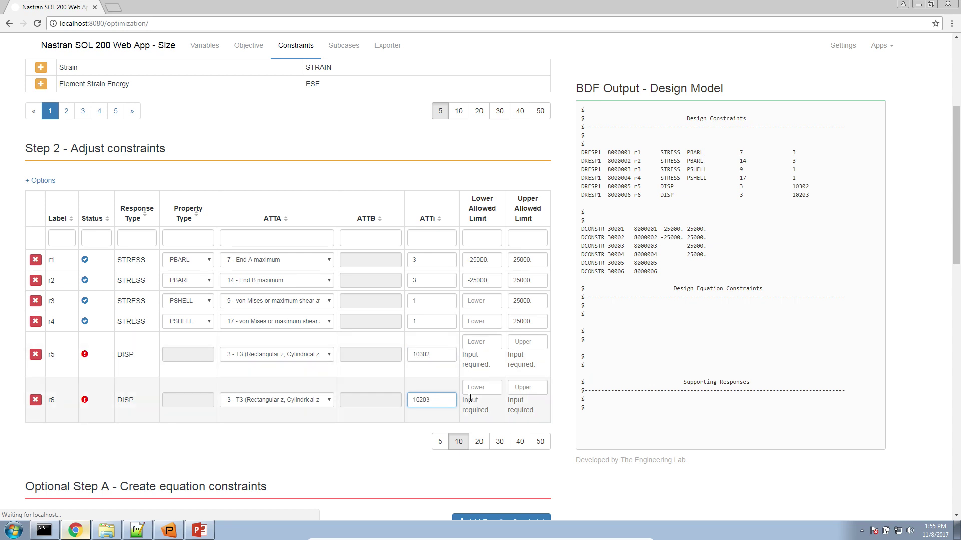
Step: Set constraint r5's allowed limits to -.1 lower and .1 upper
left_click(485, 344)
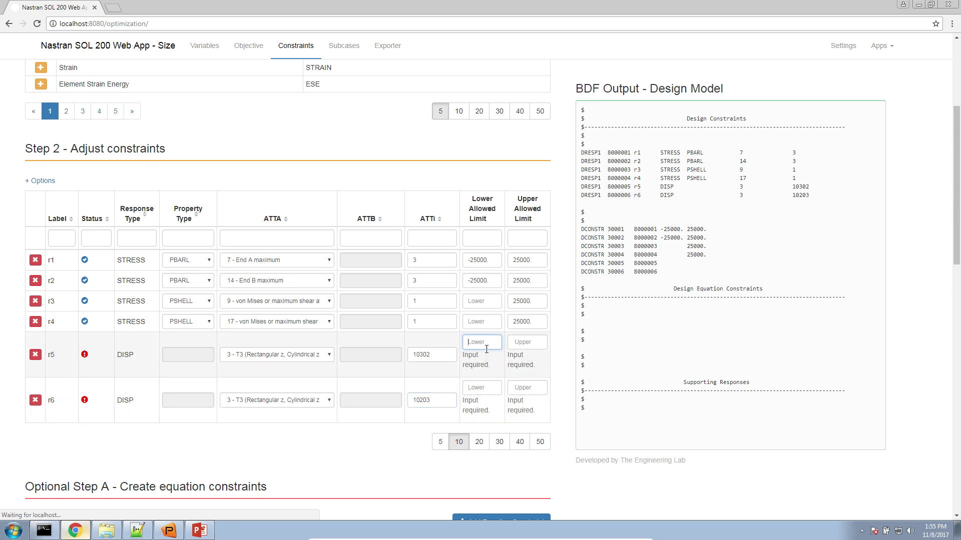
type("-.1")
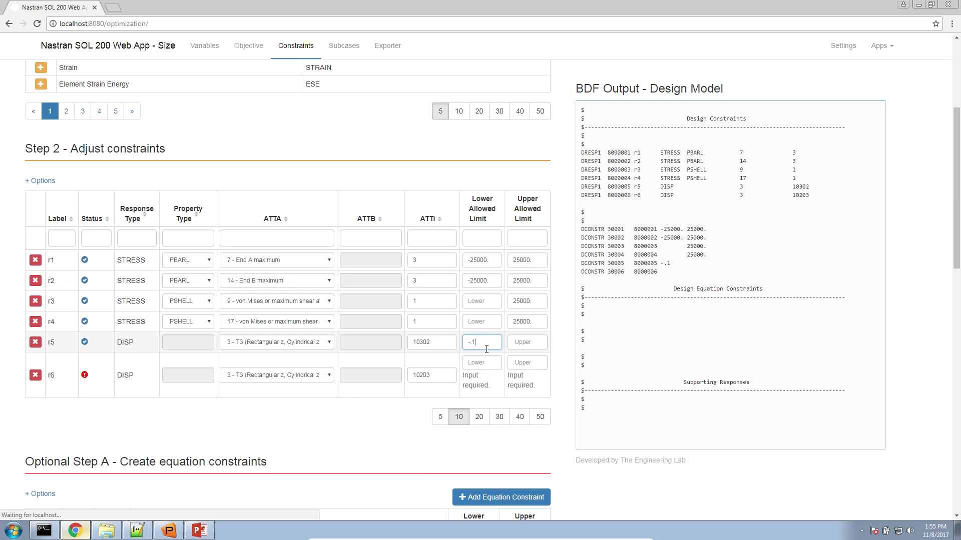
key("Tab")
type(".1")
key("Tab")
Step: Set constraint r6's allowed limits to -.03 lower and .03 upper
left_click(490, 367)
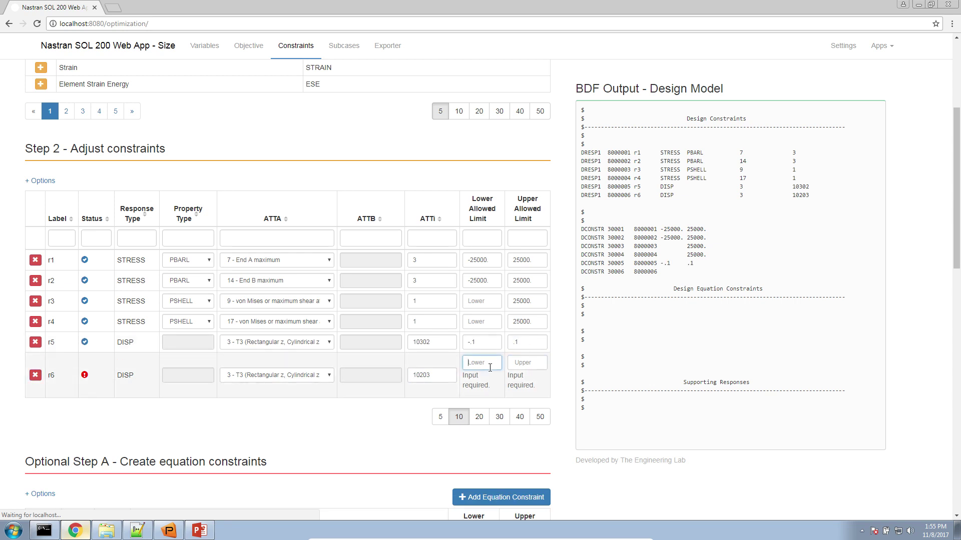
type("-.03")
key("Tab")
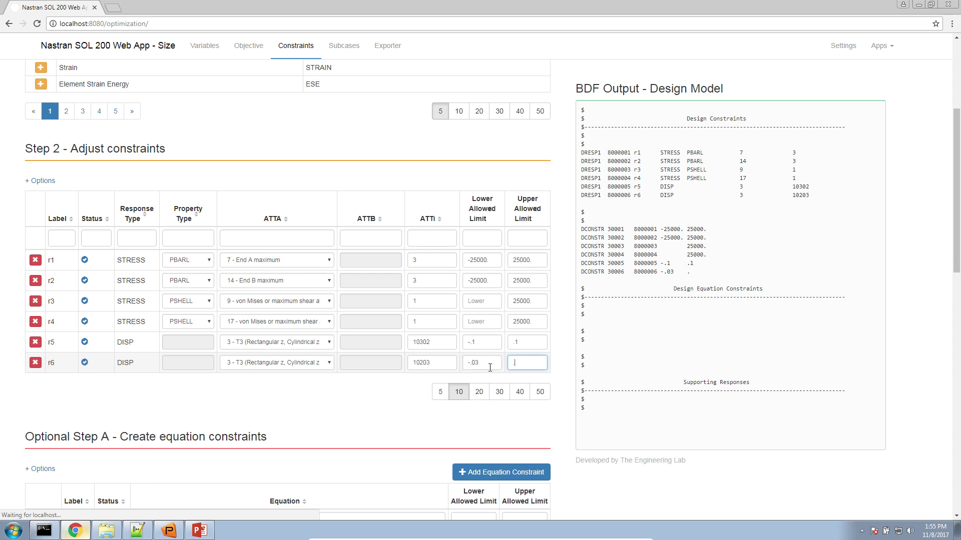
type(".03")
key("Tab")
left_click(390, 403)
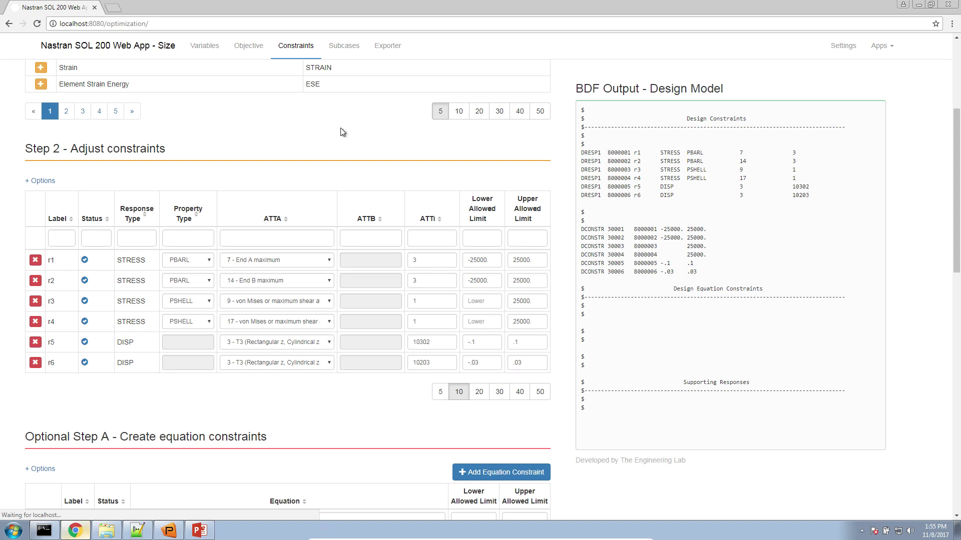
Step: Open the assignment of constraints to subcases and display the SUBCASE 1 and SUBCASE 2 columns as well
left_click(345, 48)
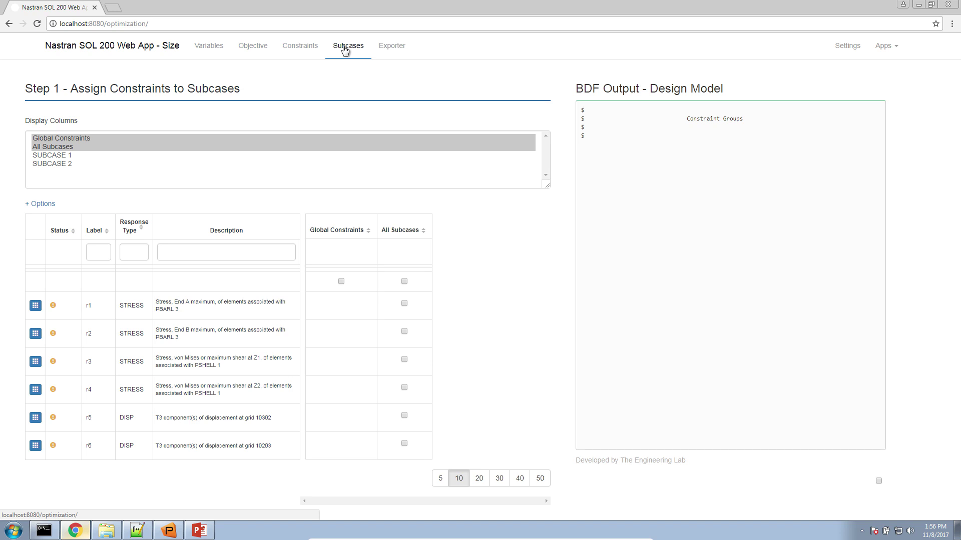
left_click(344, 50)
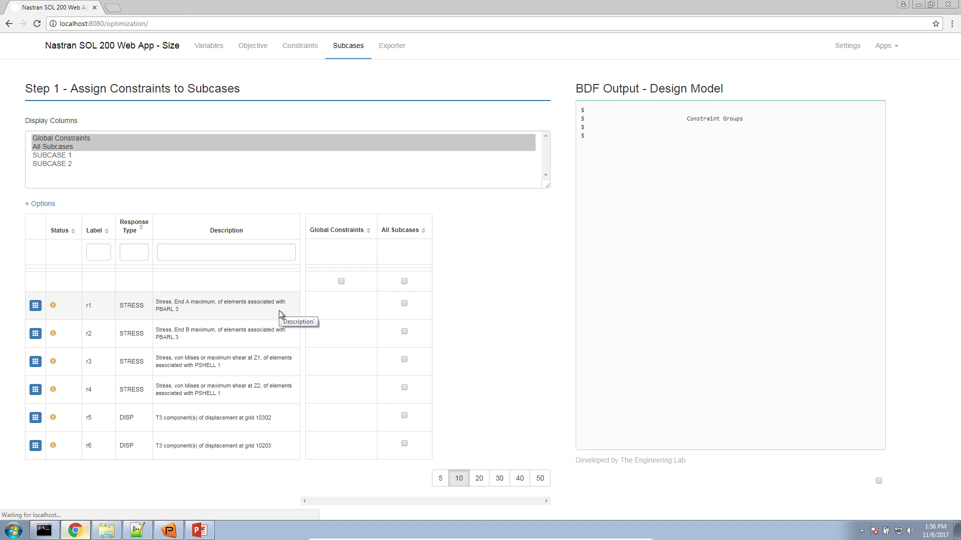
left_click_drag(114, 140, 119, 168)
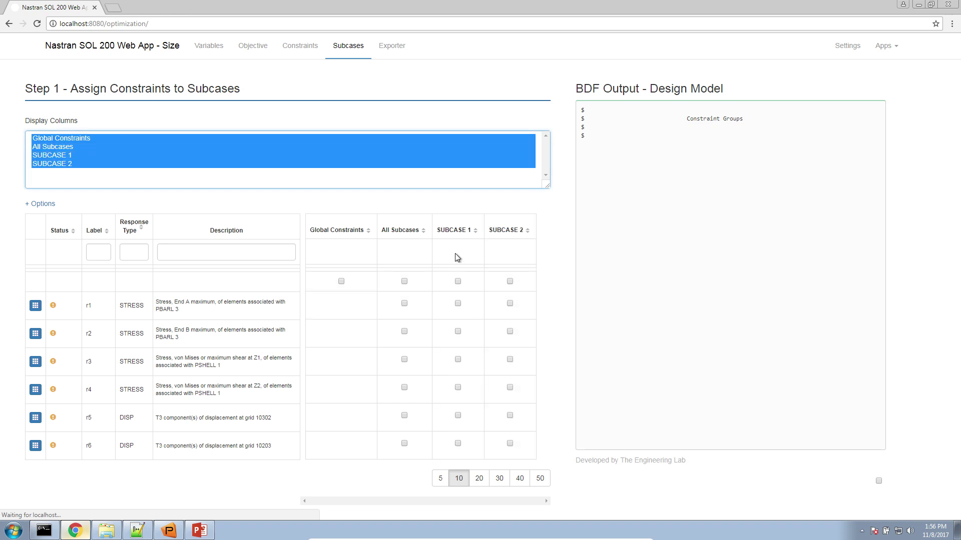
Step: Assign constraints r1 to r5 to SUBCASE 1, and r1 to r4 plus r6 to SUBCASE 2, with All Subcases cleared
left_click(404, 281)
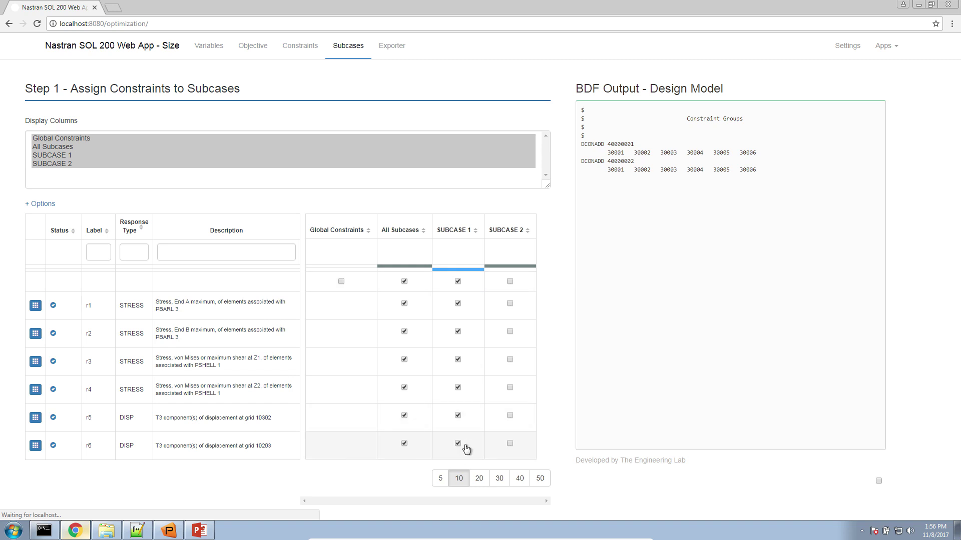
left_click(465, 445)
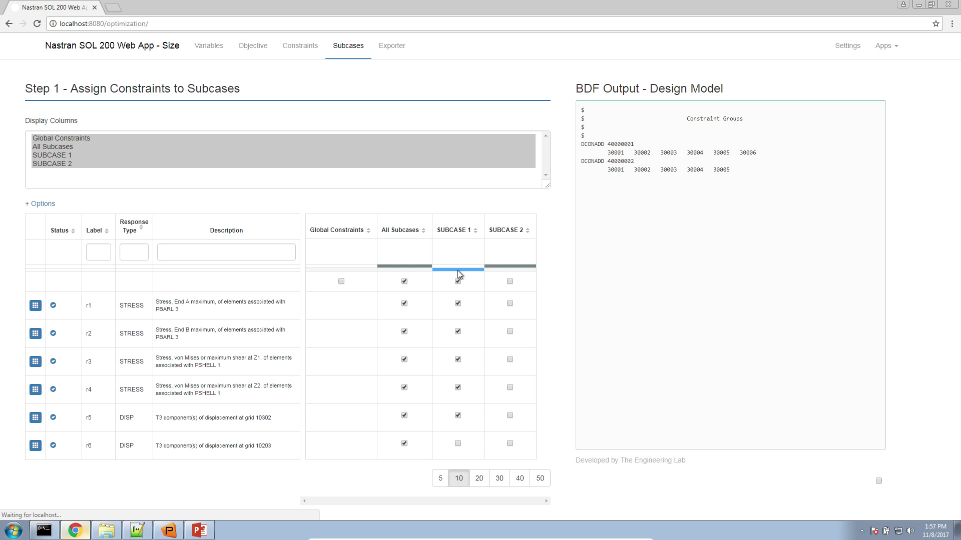
left_click(510, 282)
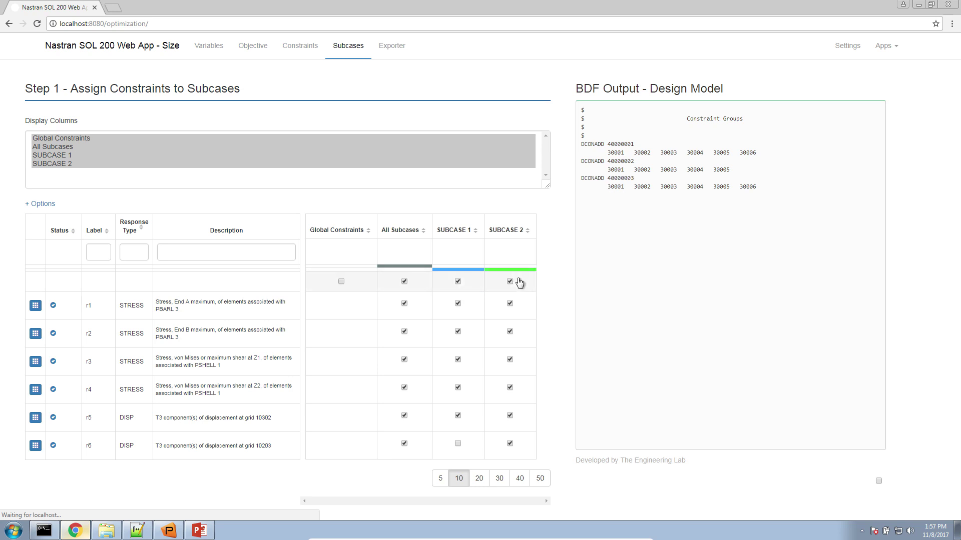
left_click(514, 418)
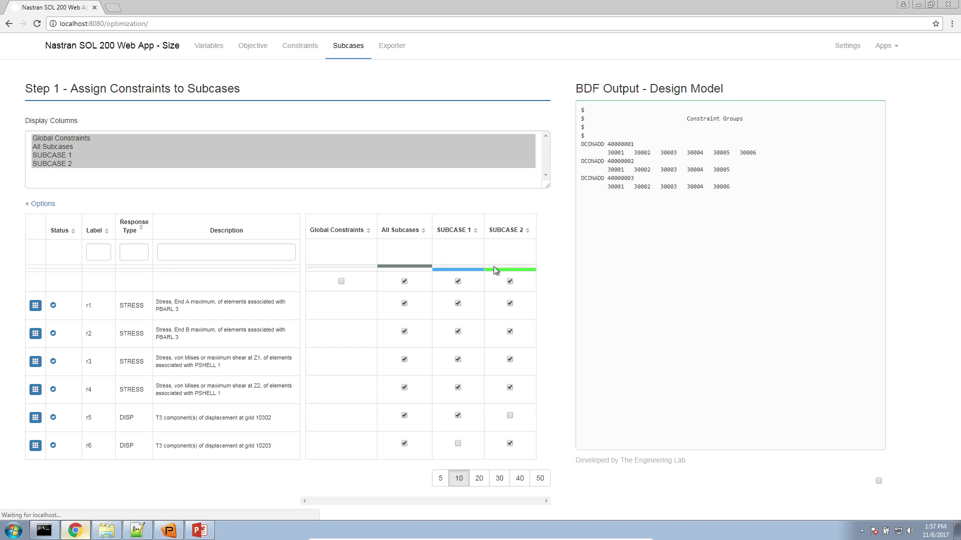
left_click(413, 283)
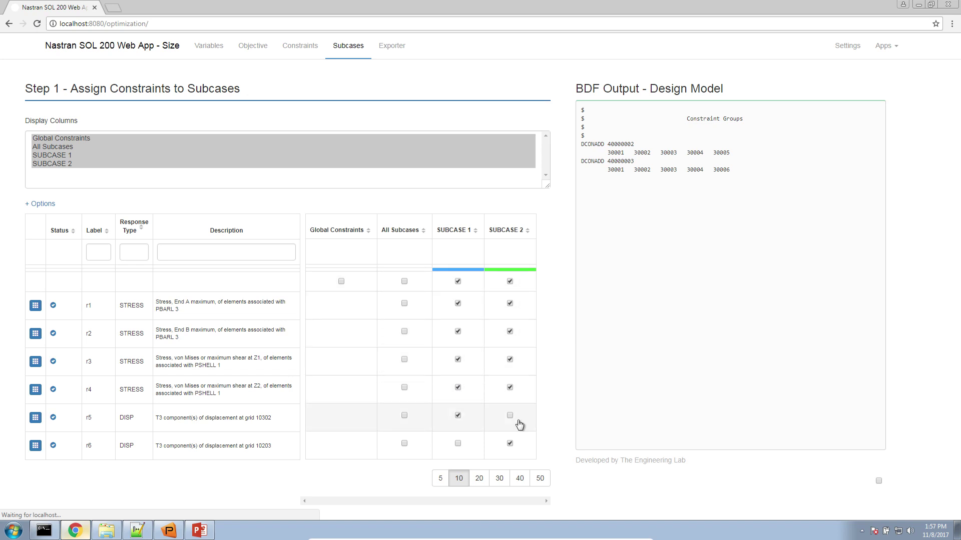
Step: Check the design constraint groups for both load cases on slide 19 of the PowerPoint lecture notes, then return to the web app
left_click(200, 532)
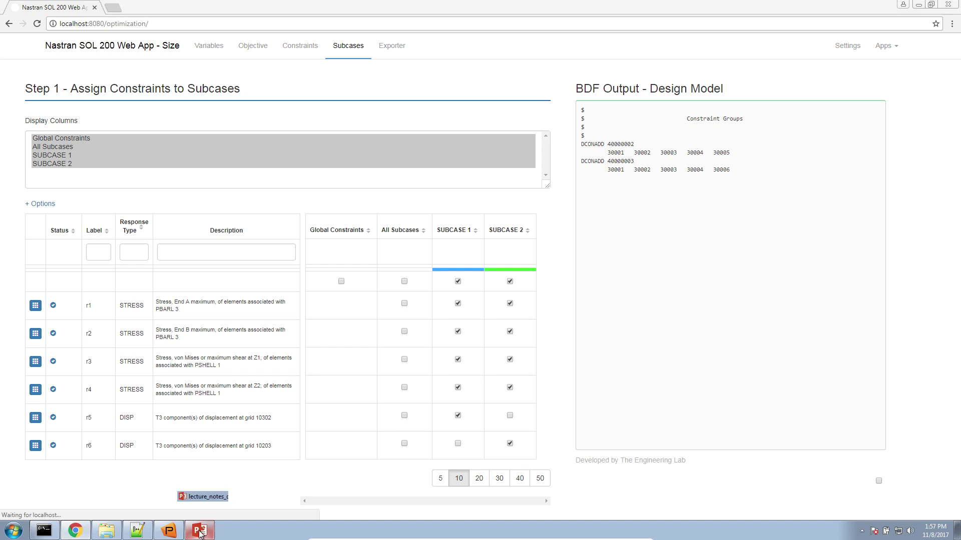
left_click(43, 282)
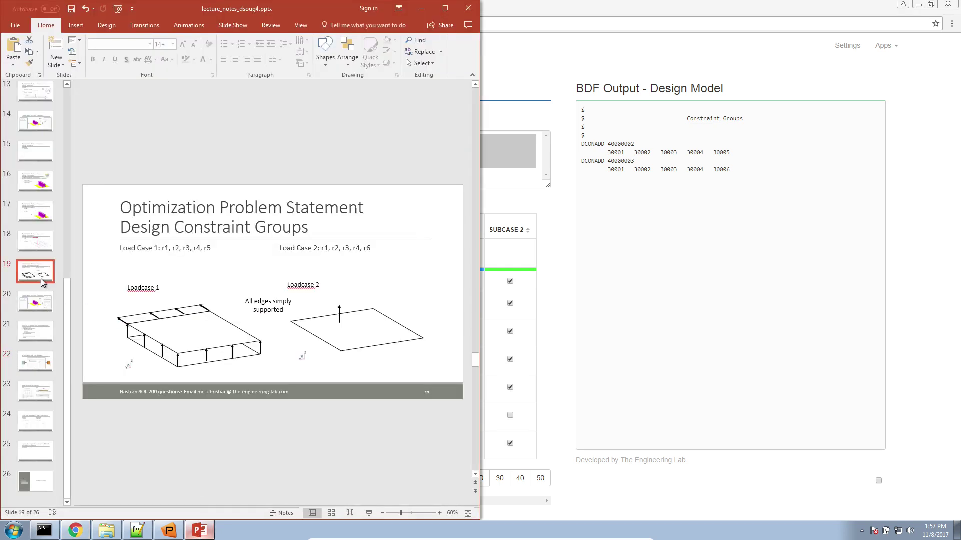
left_click(685, 425)
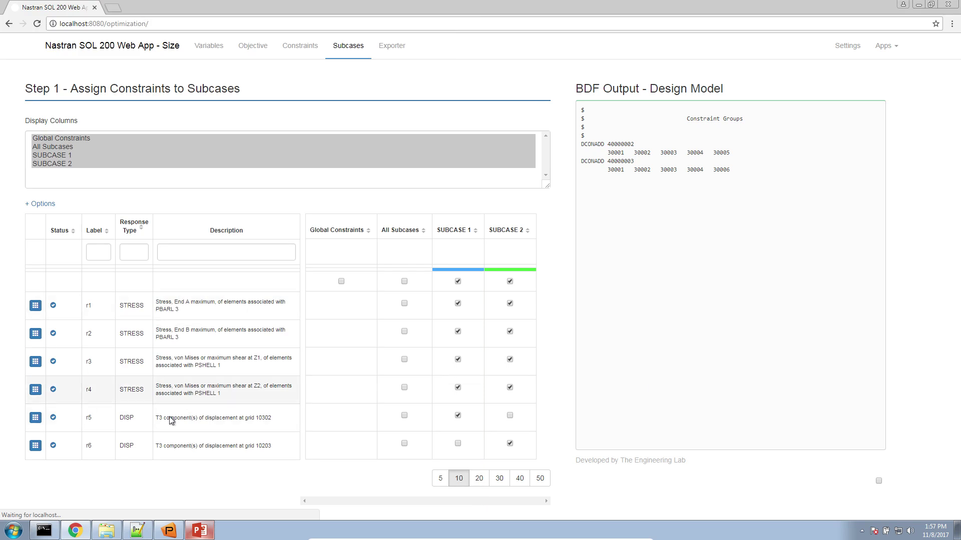
Step: Review the settings and limits of constraints r1 to r6, then return to the subcase assignments
left_click(300, 46)
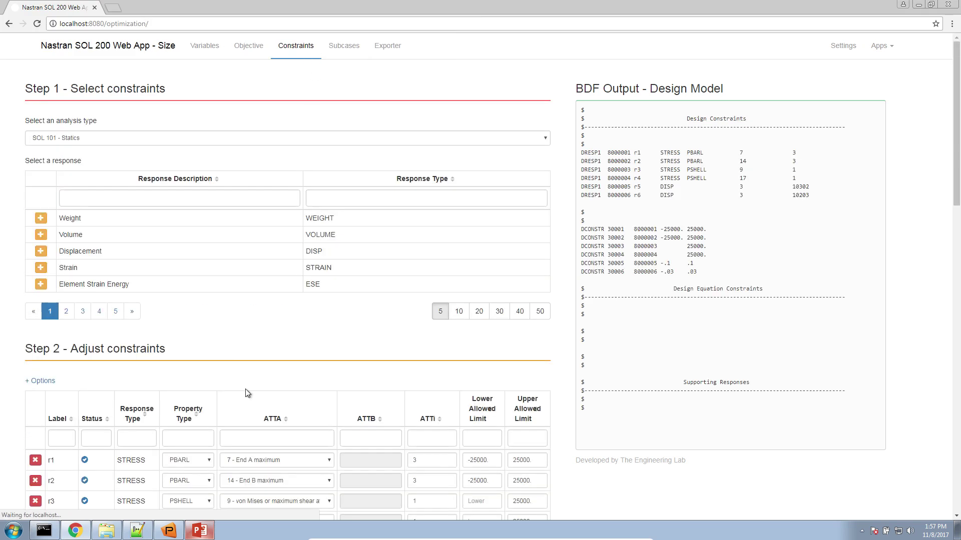
scroll(245, 391, "down", 8)
scroll(279, 344, "up", 3)
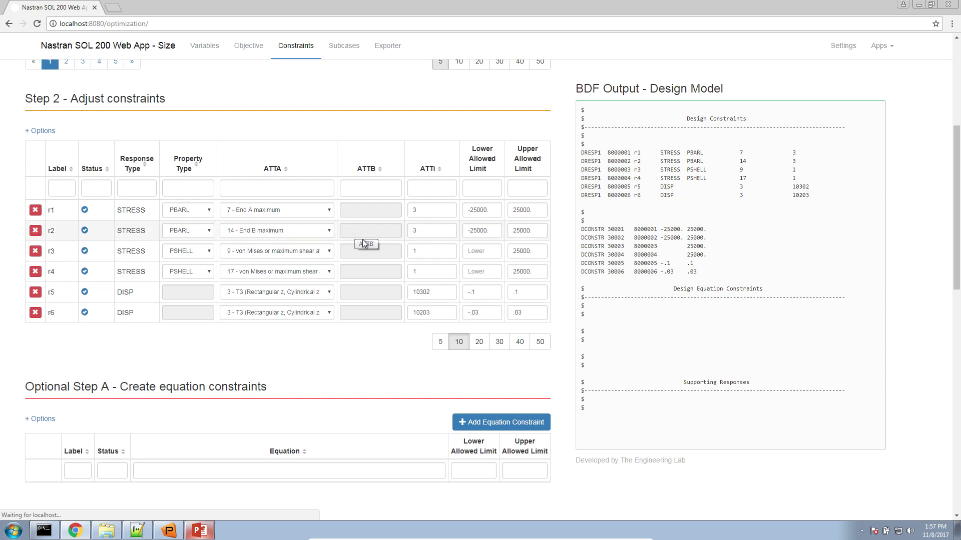
left_click(346, 48)
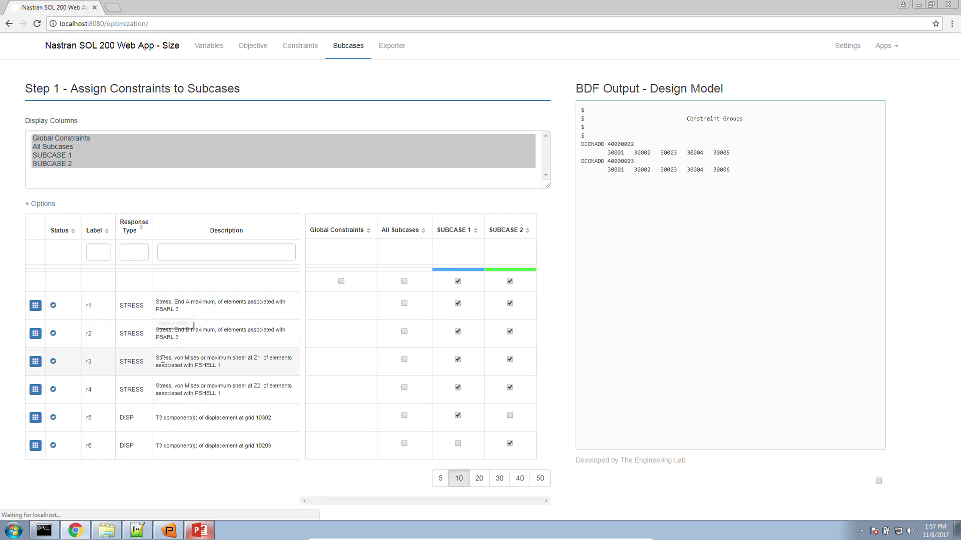
Step: Enlarge the subcase assignment table and examine the descriptions of stress constraints r3 and r4, including their Z1 and Z2 locations
scroll(167, 376, "up", 3)
scroll(220, 374, "down", 3)
scroll(220, 373, "down", 1)
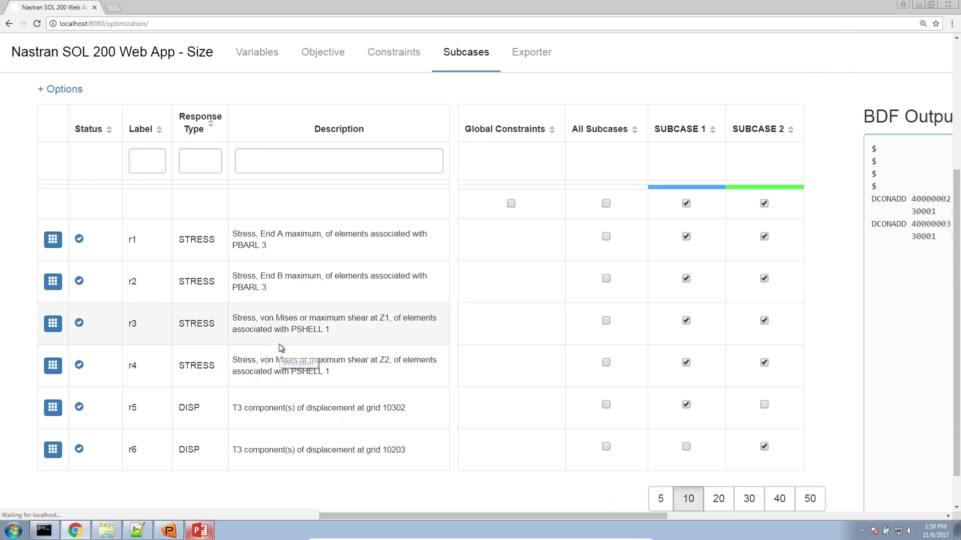
left_click_drag(238, 317, 385, 317)
left_click(266, 322)
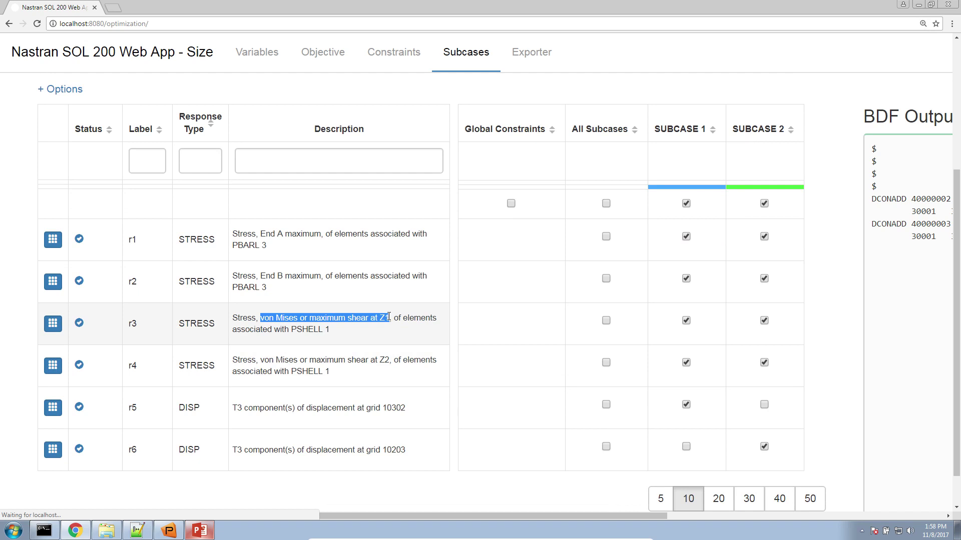
left_click(396, 321)
left_click_drag(402, 318, 410, 326)
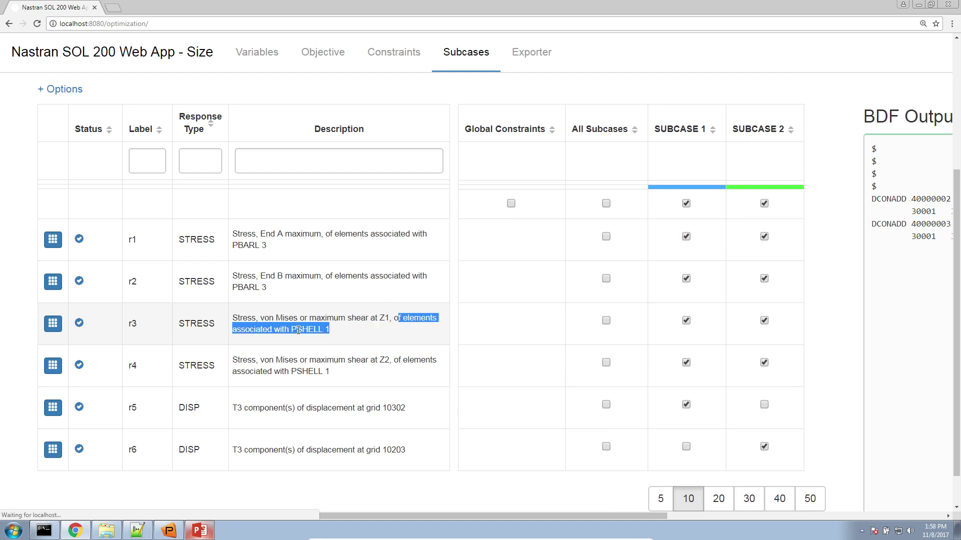
left_click(275, 369)
left_click_drag(235, 360, 388, 357)
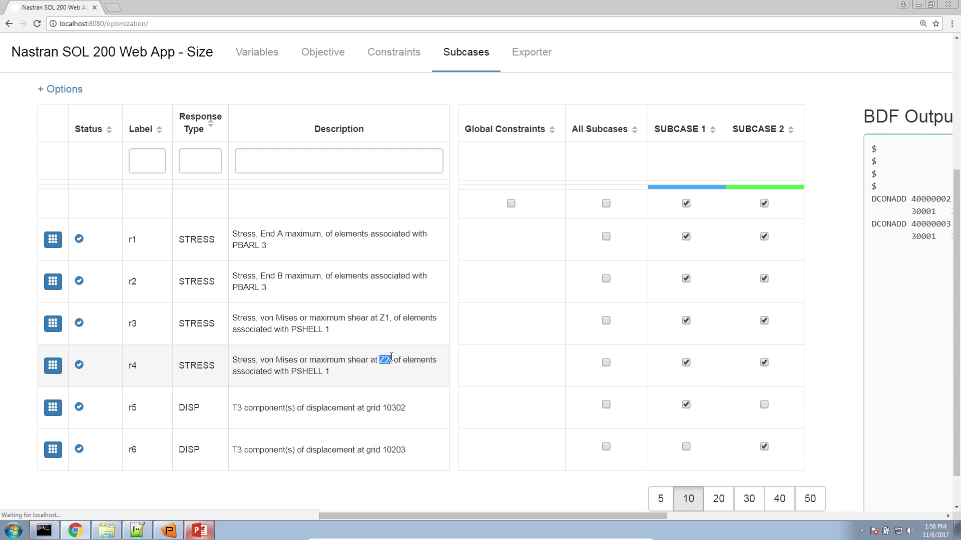
left_click(345, 378)
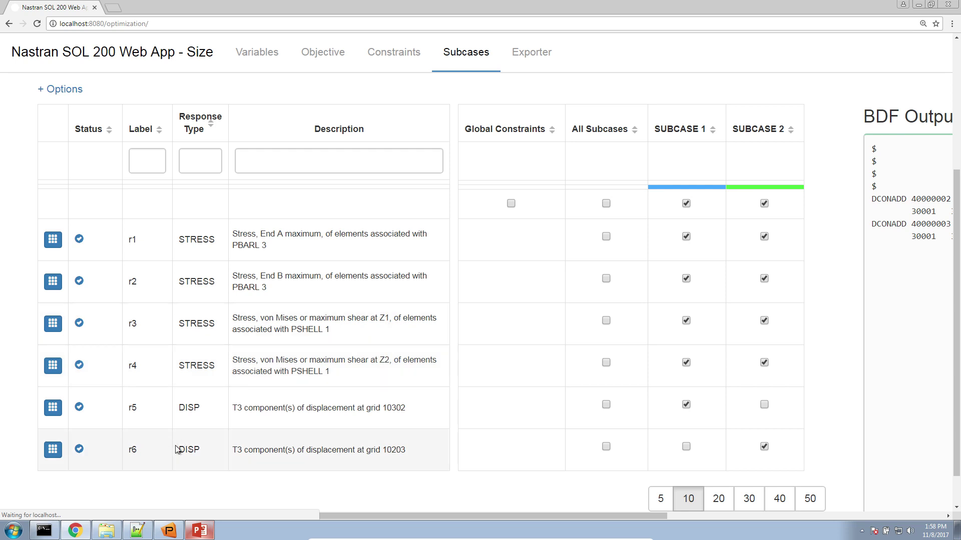
Step: Switch to Patran and display the stiffened plate's elements shrunken
left_click(196, 531)
left_click(169, 534)
scroll(431, 307, "down", 3)
scroll(432, 310, "up", 3)
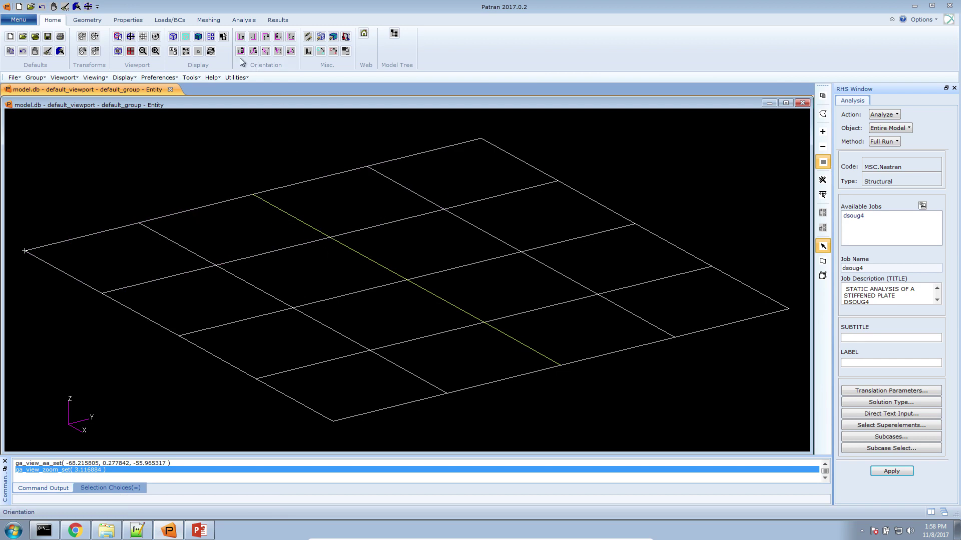
left_click(209, 39)
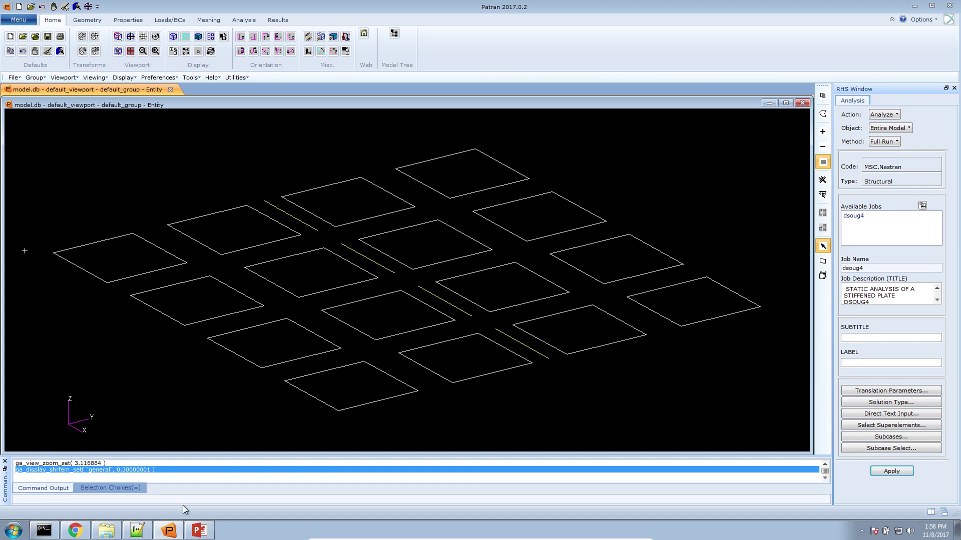
Step: Compare the stress constraints with the load case slide in PowerPoint and the shrunken plate elements in Patran, then return to the web app
left_click(199, 531)
left_click(75, 531)
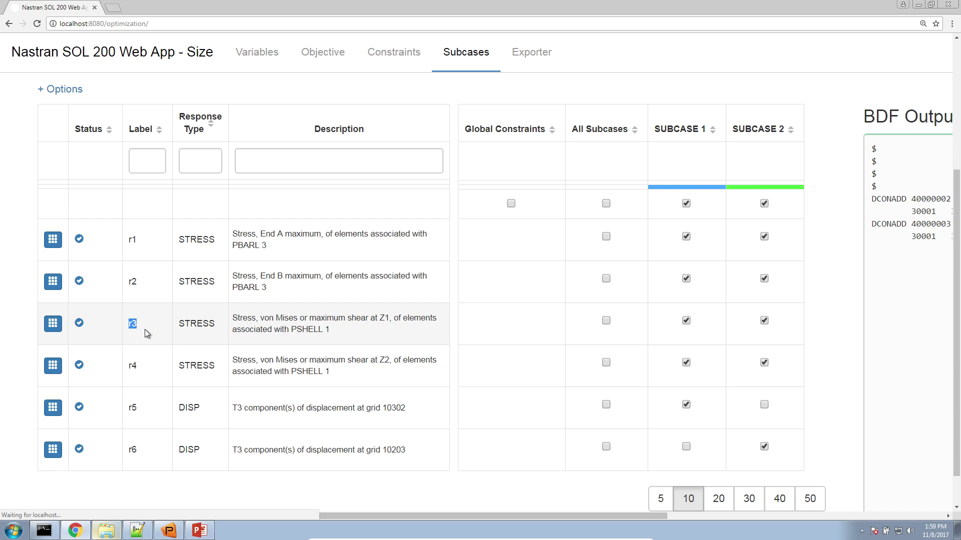
left_click_drag(137, 371, 128, 366)
left_click_drag(129, 242, 265, 246)
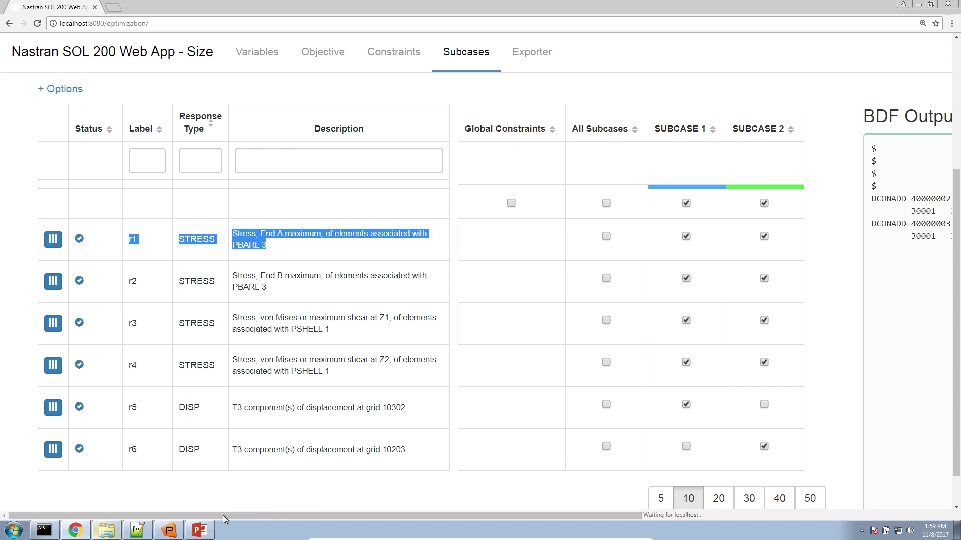
left_click(90, 534)
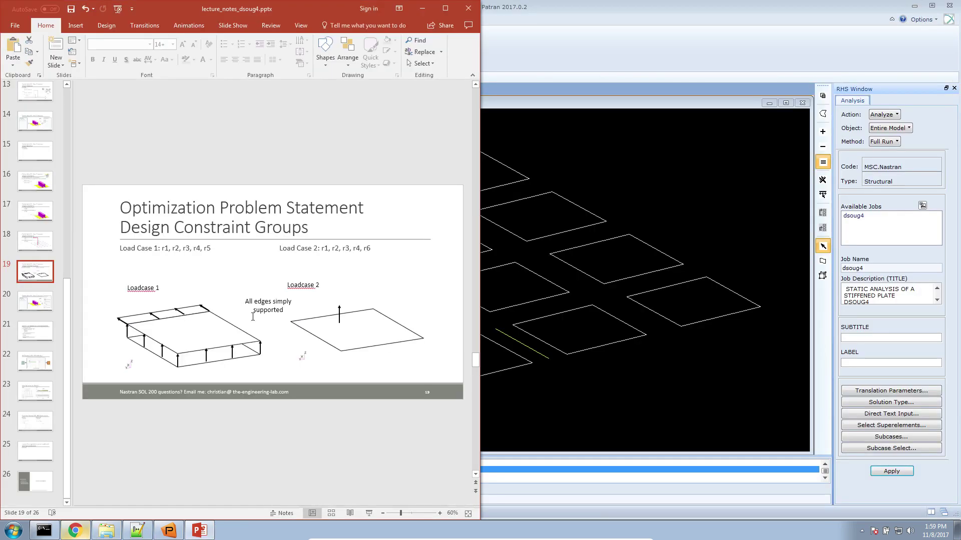
left_click(603, 366)
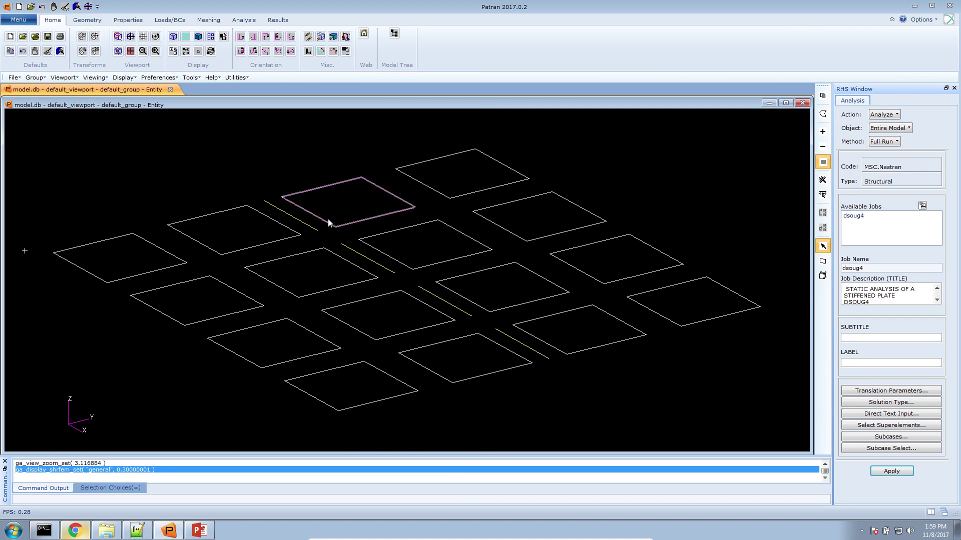
left_click(73, 534)
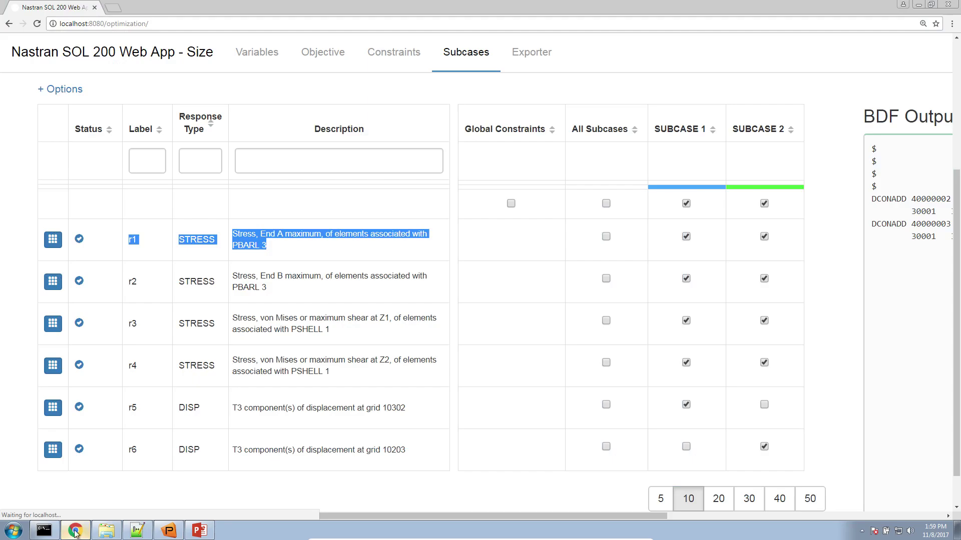
Step: Review the descriptions of stress constraints r1 to r4 and displacement constraints r5 and r6 in the subcase table
left_click_drag(232, 276, 270, 290)
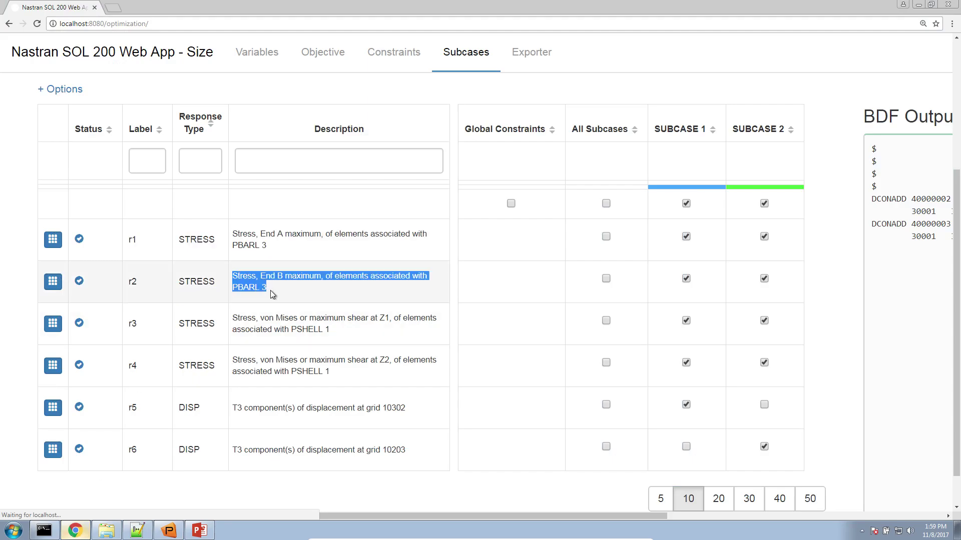
left_click_drag(269, 246, 229, 235)
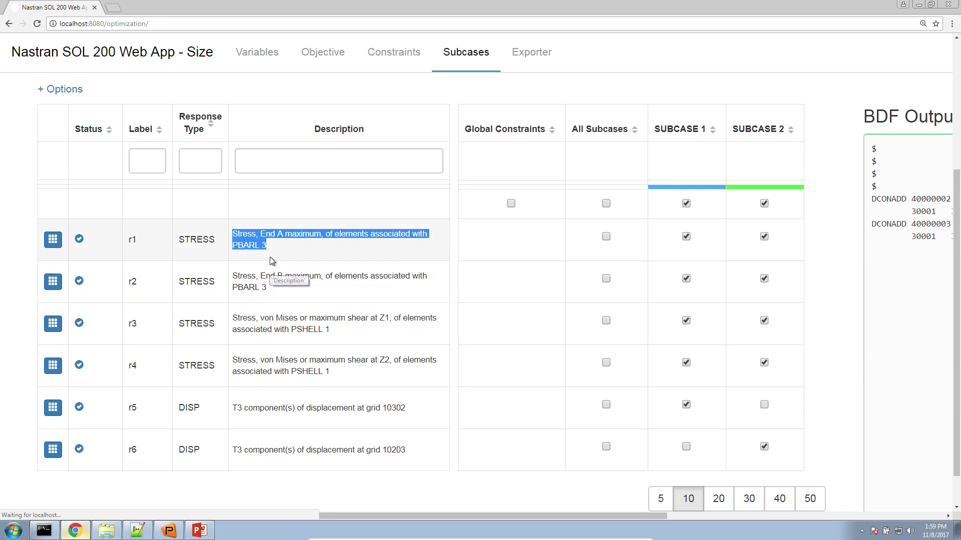
left_click_drag(269, 290, 236, 273)
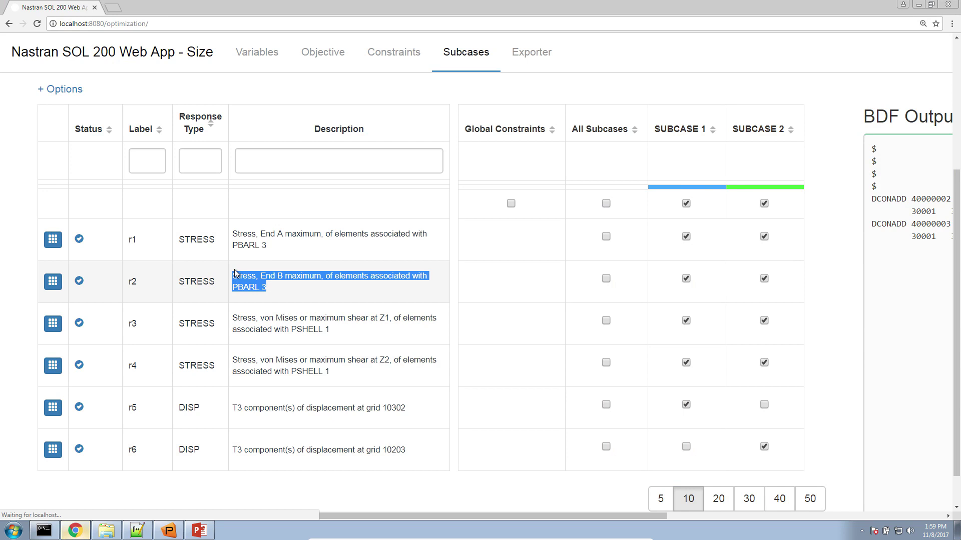
left_click_drag(234, 318, 329, 331)
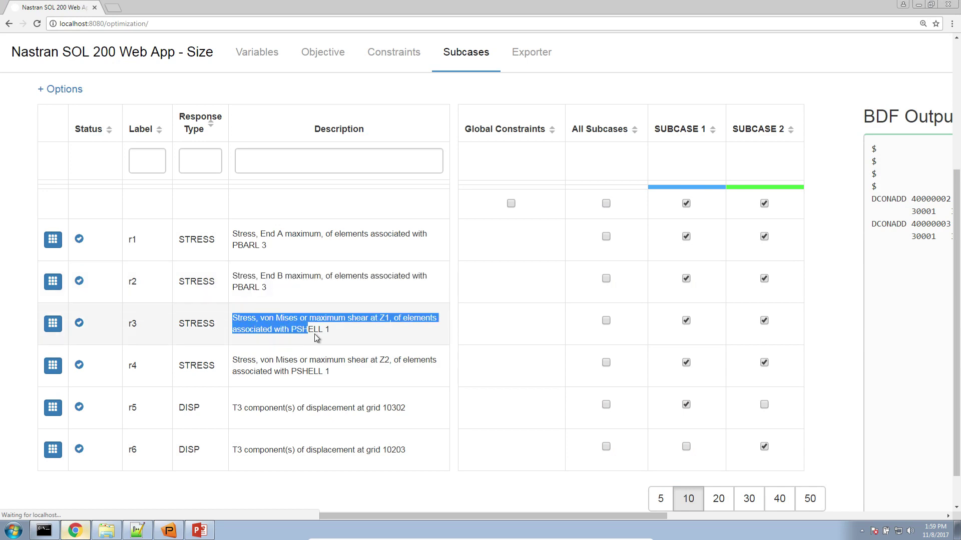
left_click_drag(329, 372, 233, 361)
left_click_drag(233, 409, 254, 409)
left_click_drag(414, 411, 355, 410)
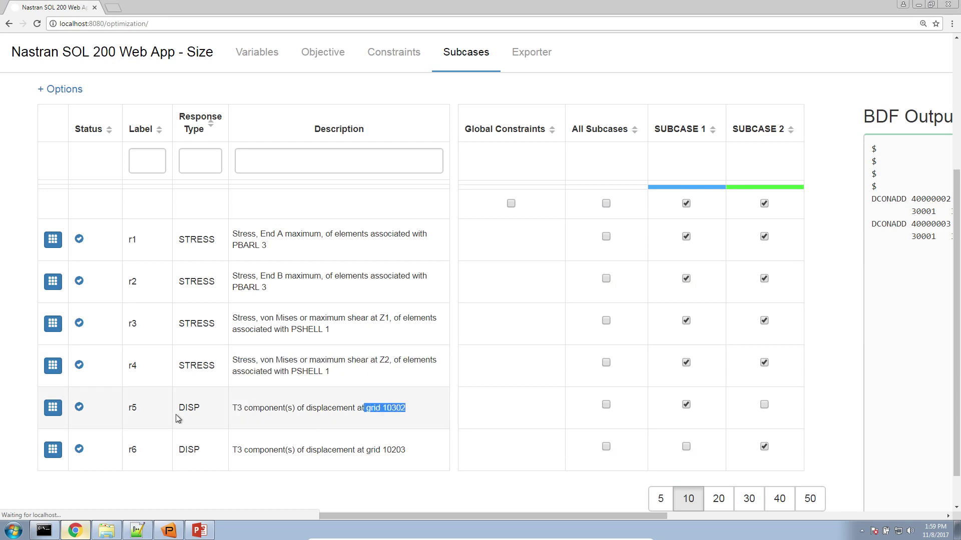
left_click_drag(125, 409, 237, 452)
Step: Download the BDF files for both the model and the design model from the exporter
left_click(922, 24)
left_click(911, 43)
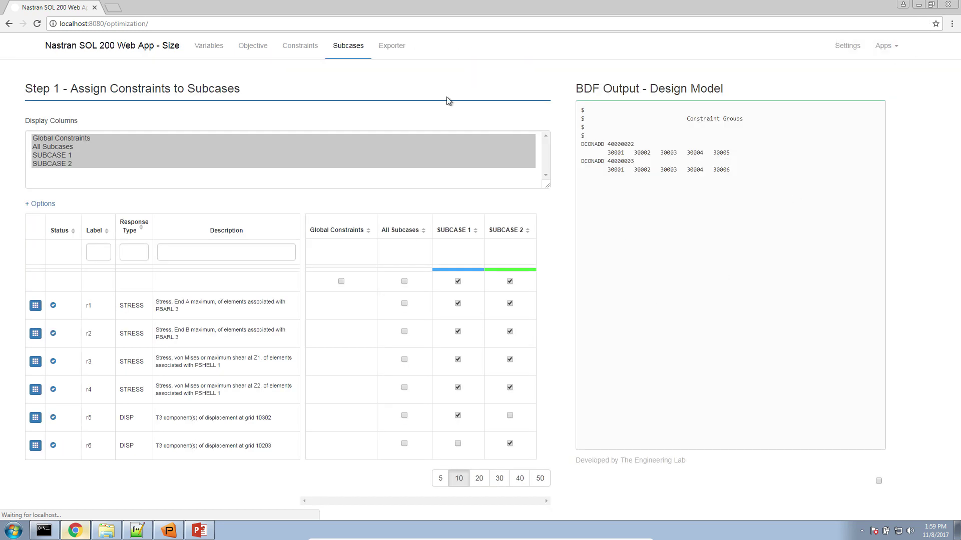
left_click(392, 46)
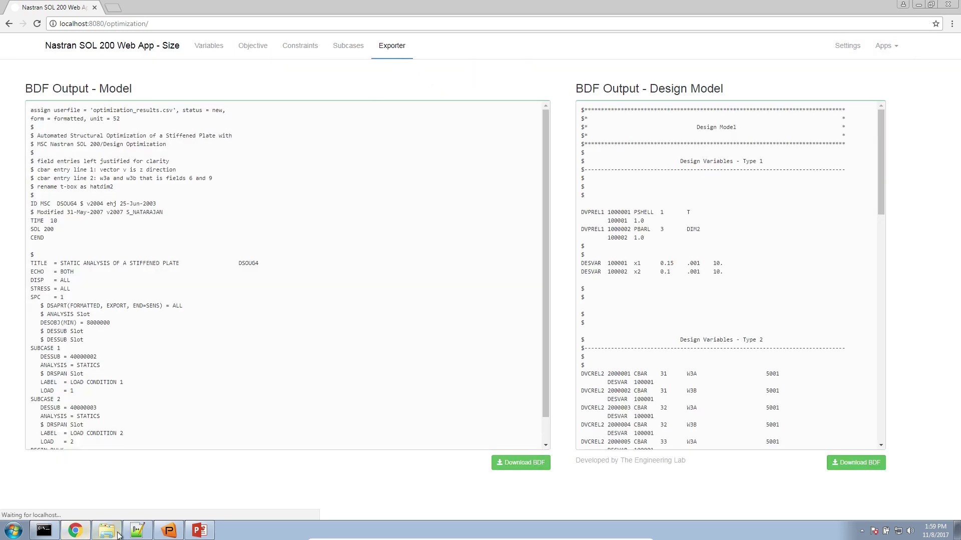
left_click(64, 75)
left_click(512, 456)
left_click(845, 465)
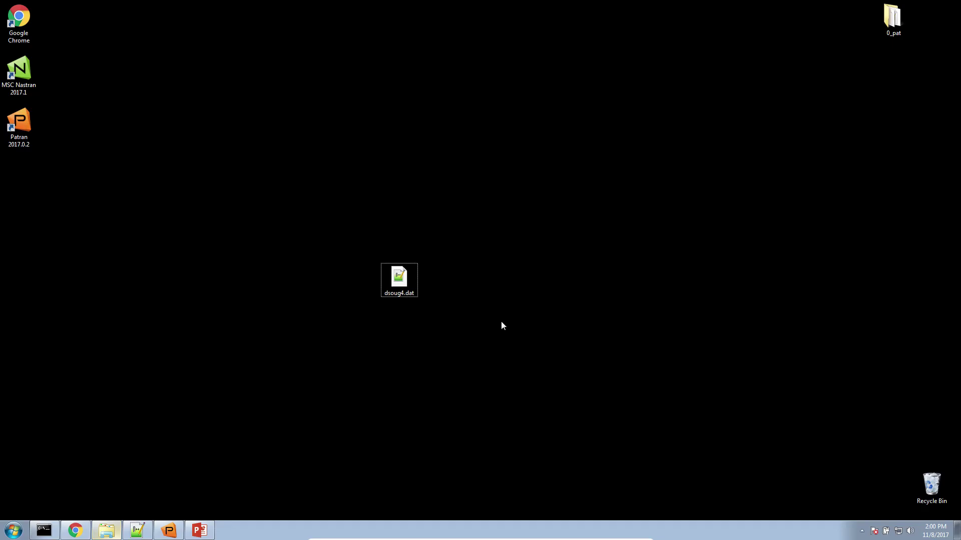
Step: Run MSC Nastran 2017.1 on model.bdf from the Downloads folder
mouse_move(413, 292)
left_mouse_down()
mouse_move(398, 314)
mouse_move(382, 310)
mouse_move(411, 295)
mouse_move(415, 276)
left_mouse_up()
double_click(19, 70)
double_click(129, 80)
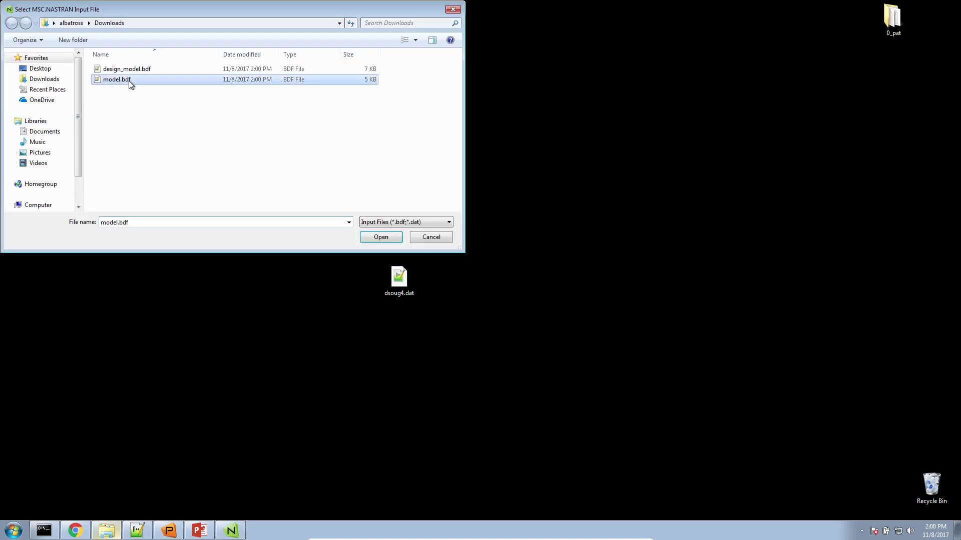
left_click(35, 105)
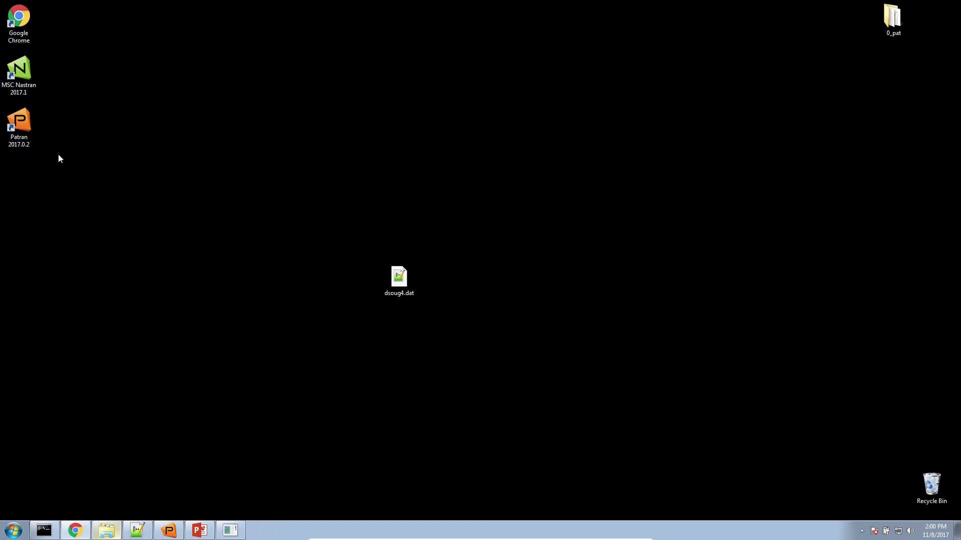
Step: Open the new model.f06 from the Downloads folder in Notepad++ and close the dsoug2 - Copy.dat file
left_click(106, 530)
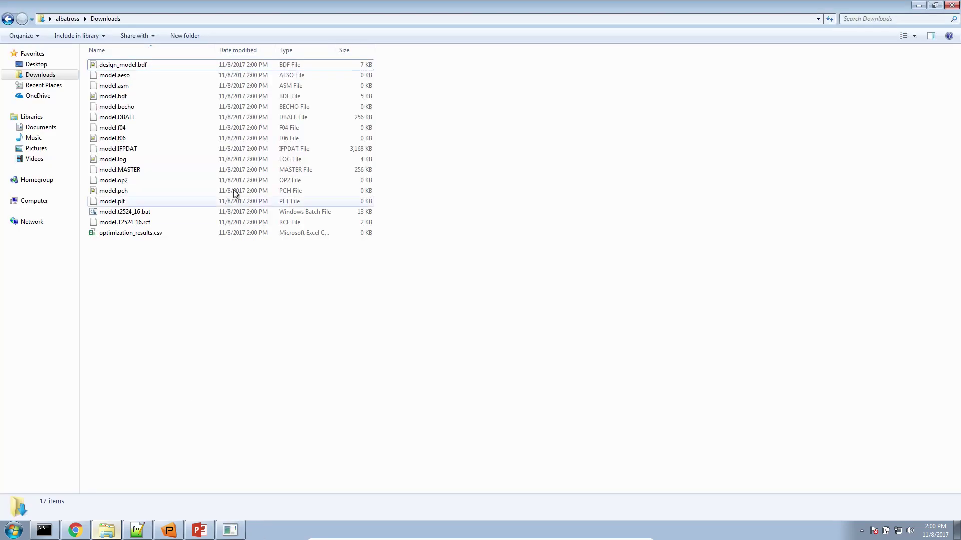
left_click(125, 144)
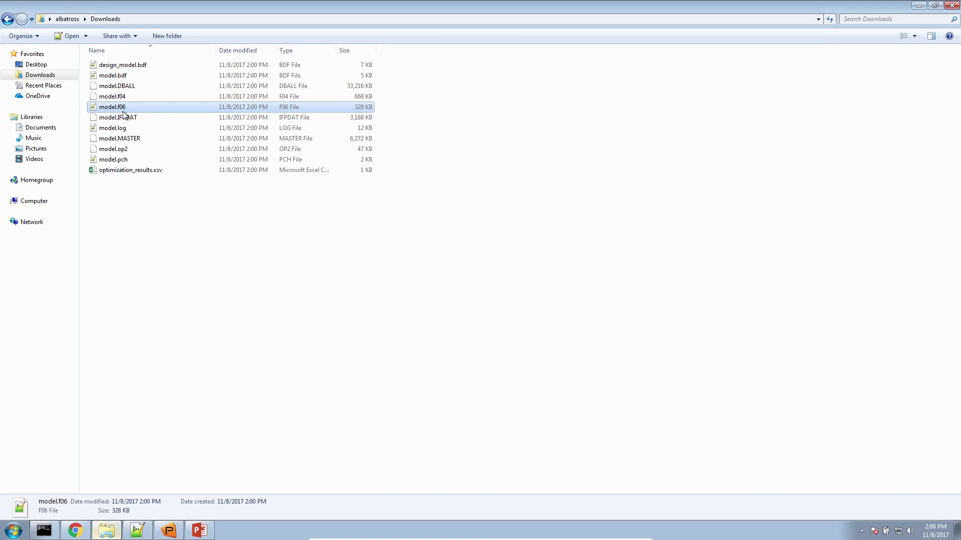
double_click(126, 107)
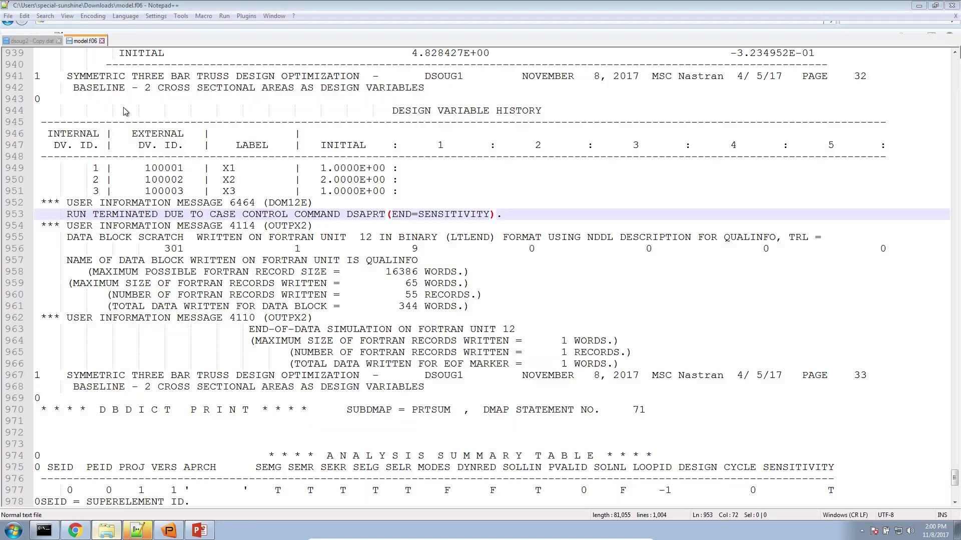
left_click(498, 306)
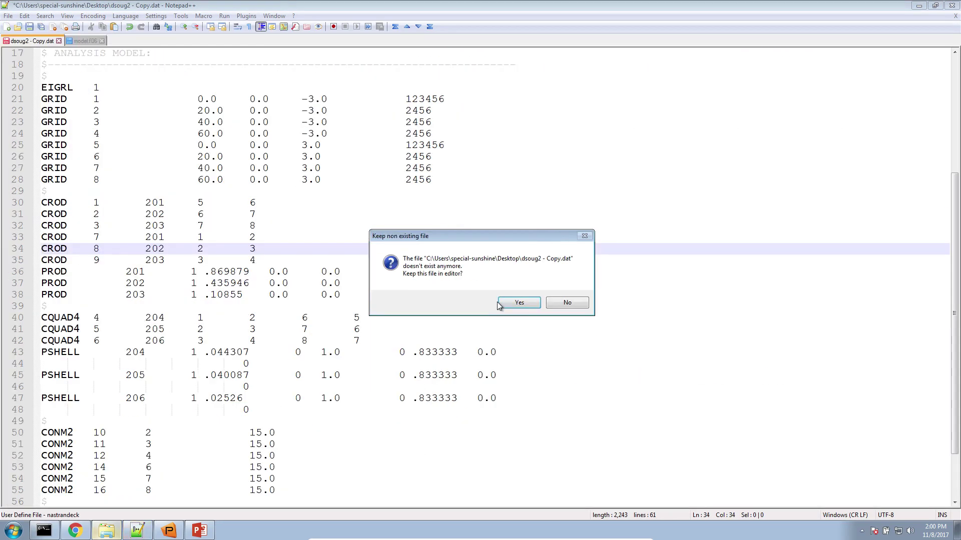
left_click(518, 304)
left_click(80, 39)
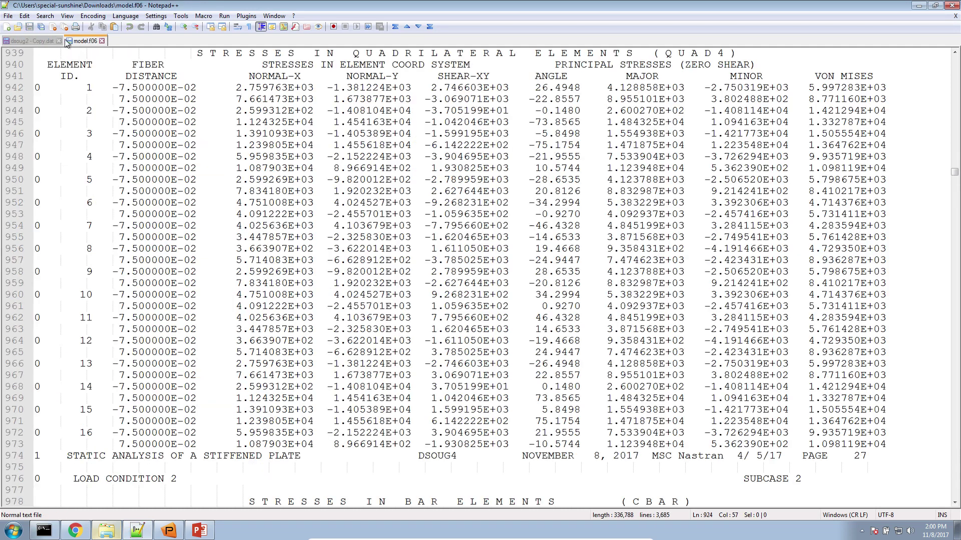
left_click(59, 41)
left_click(482, 301)
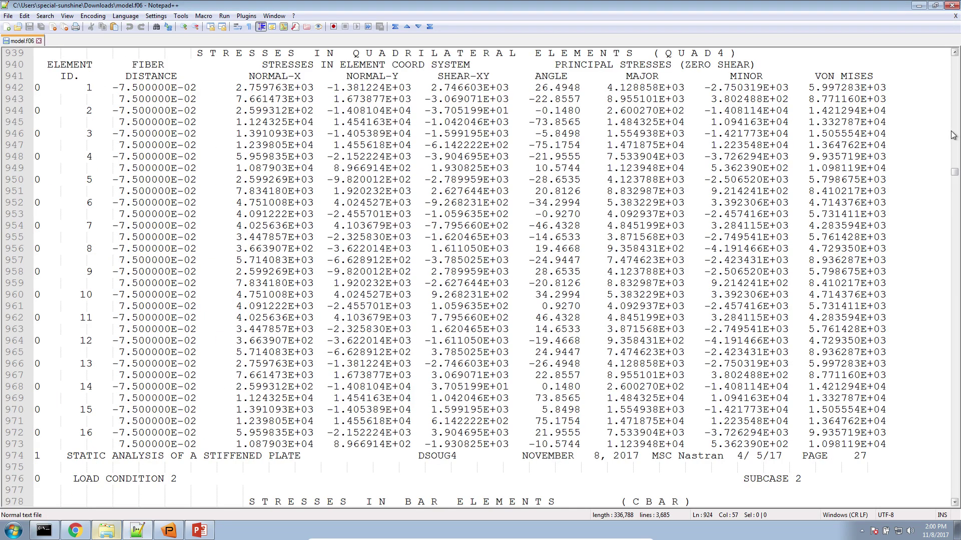
Step: Examine the run termination message, design variable history and design cycle history near the end of model.f06
left_click_drag(954, 172, 944, 506)
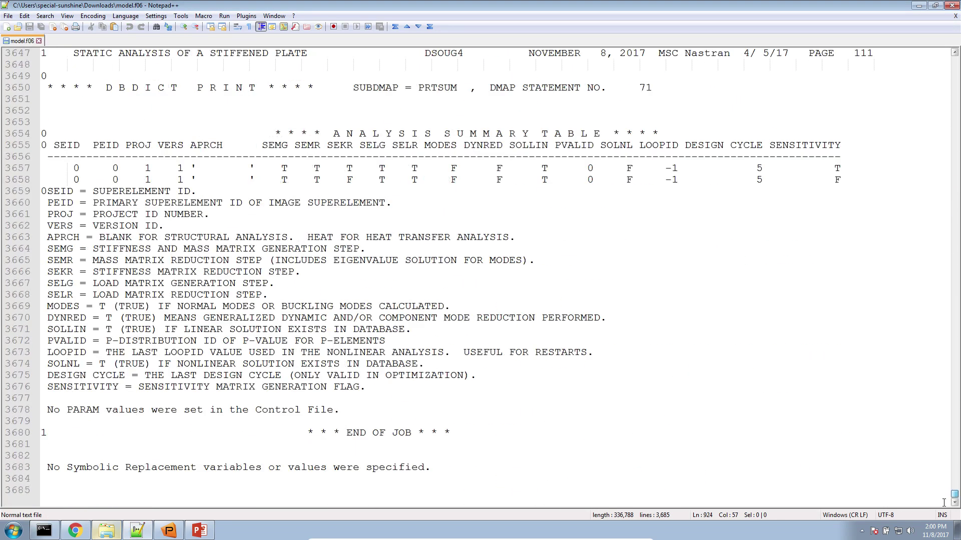
scroll(412, 365, "up", 15)
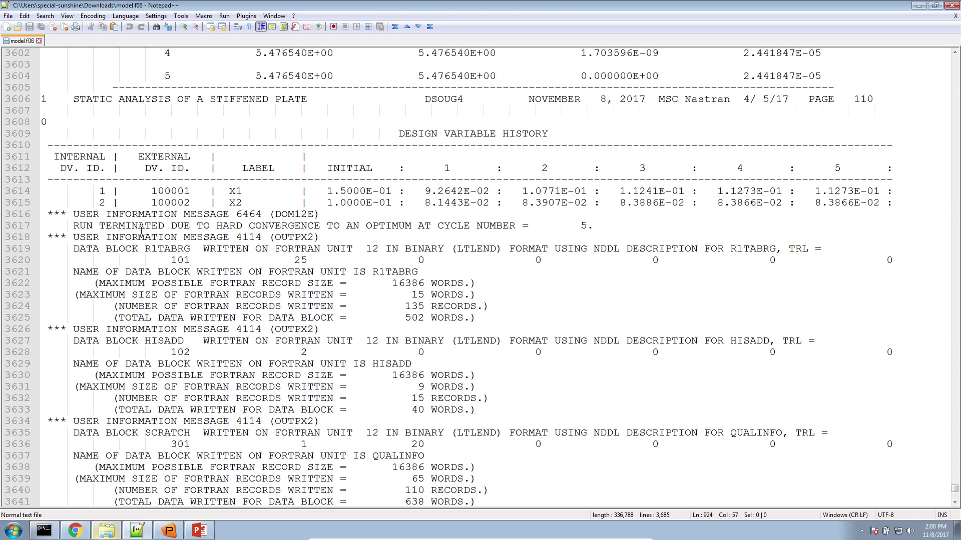
left_click_drag(74, 226, 420, 224)
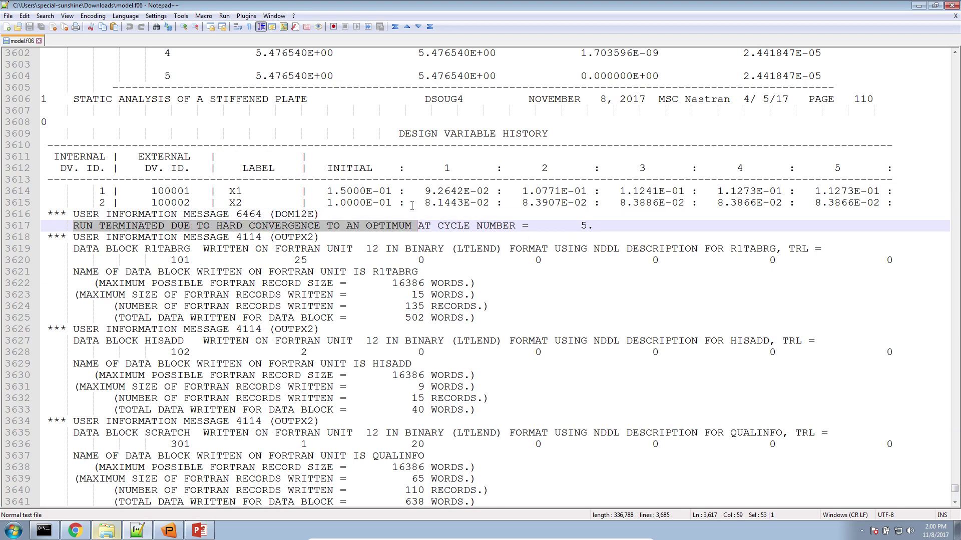
scroll(429, 269, "up", 4)
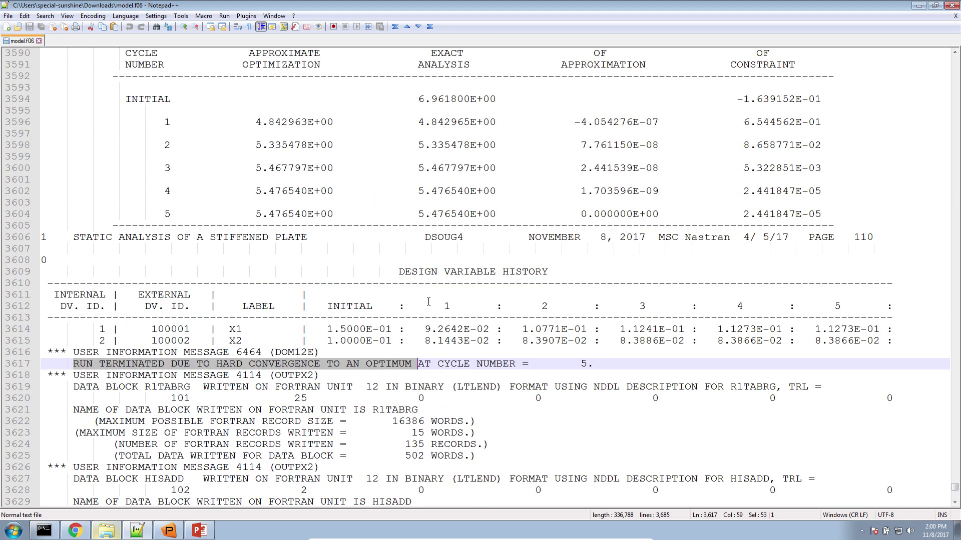
Step: Switch back to the Nastran SOL 200 Web App and open its Plots app
left_click(75, 531)
left_click(886, 46)
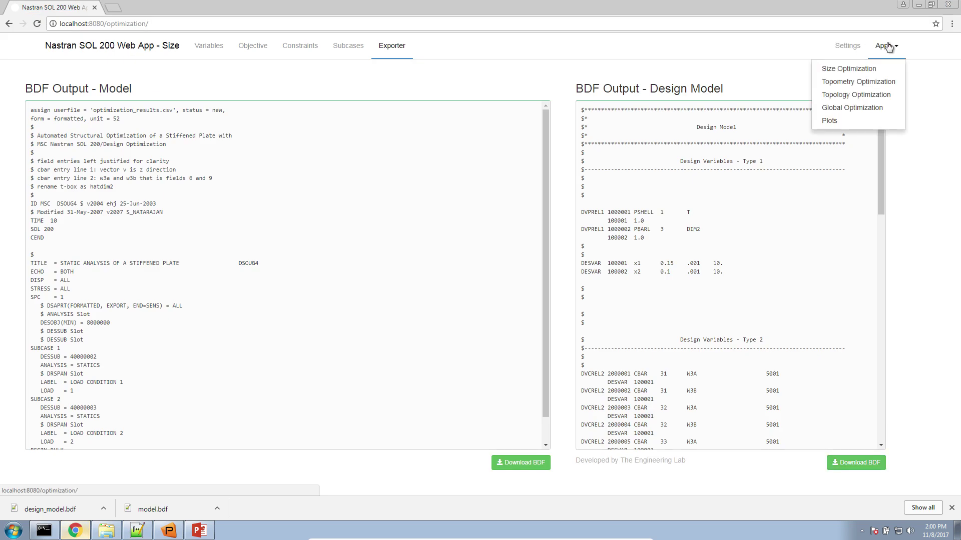
left_click(881, 122)
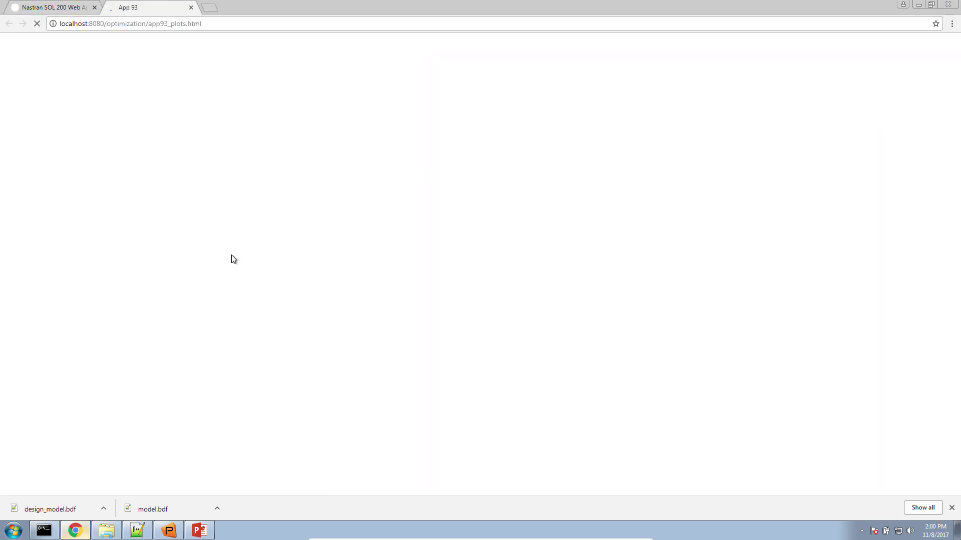
Step: Open optimization_results.csv from the Downloads folder in Excel, look over the design optimization history and close it
left_click(106, 530)
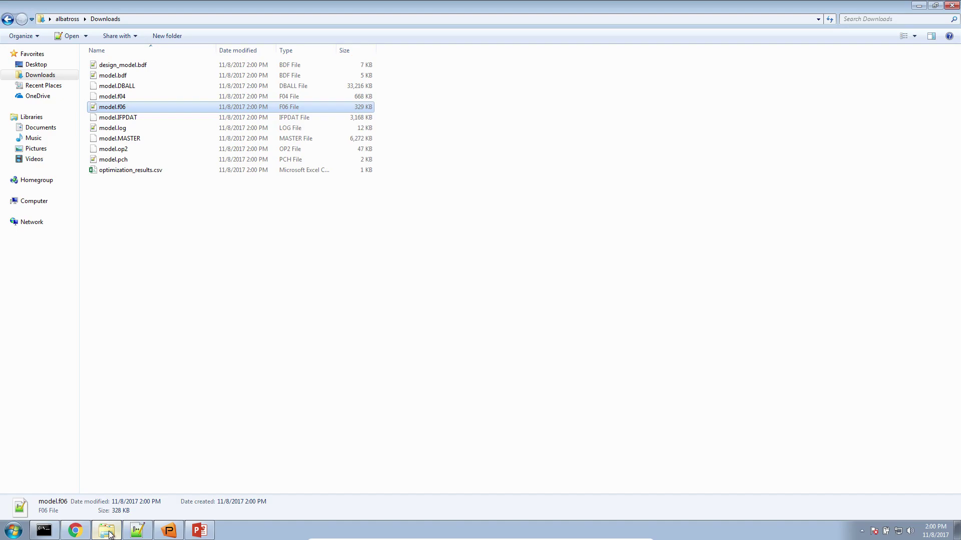
left_click(154, 170)
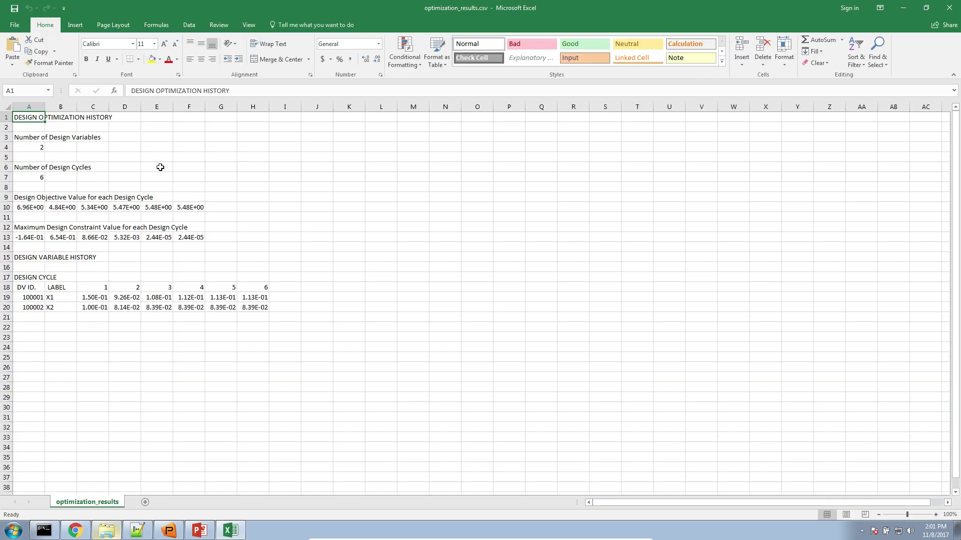
left_click(721, 120)
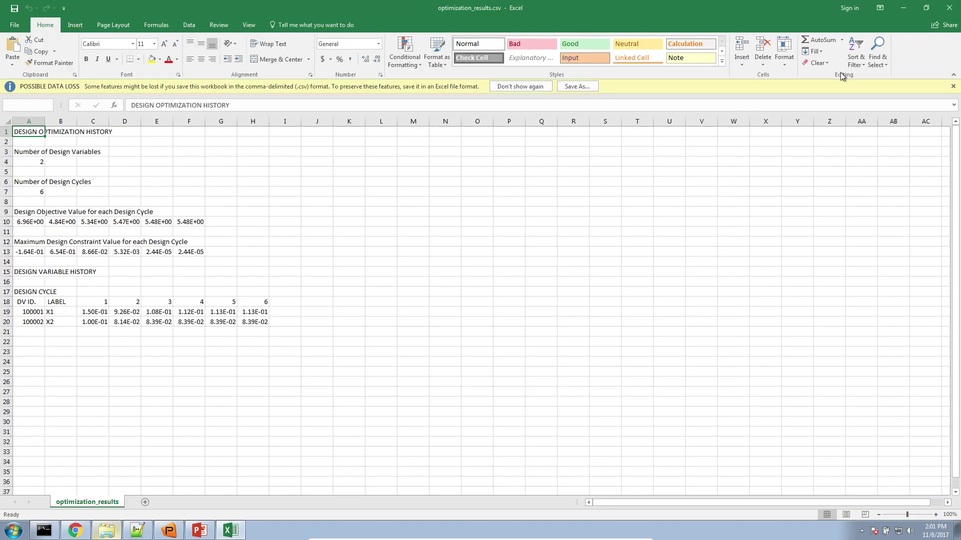
left_click(949, 7)
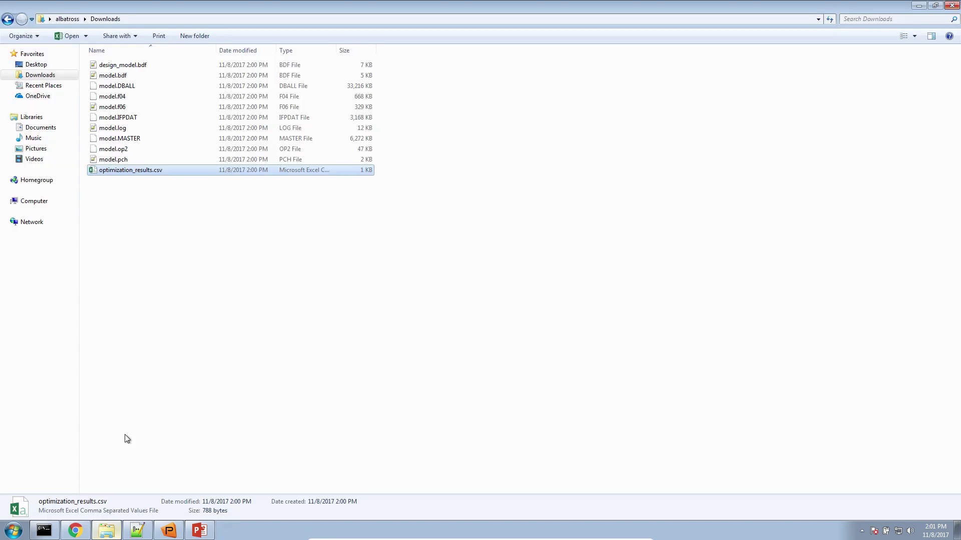
Step: Upload optimization_results.csv from Downloads to the Plots app and inspect the initial and final design values on the Objective plot
left_click(75, 531)
left_click(297, 111)
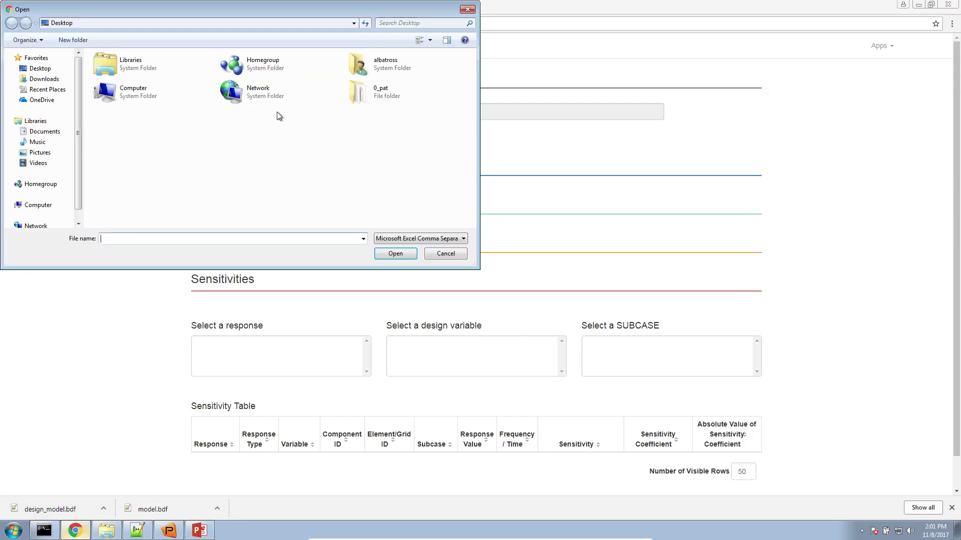
left_click(44, 78)
double_click(125, 71)
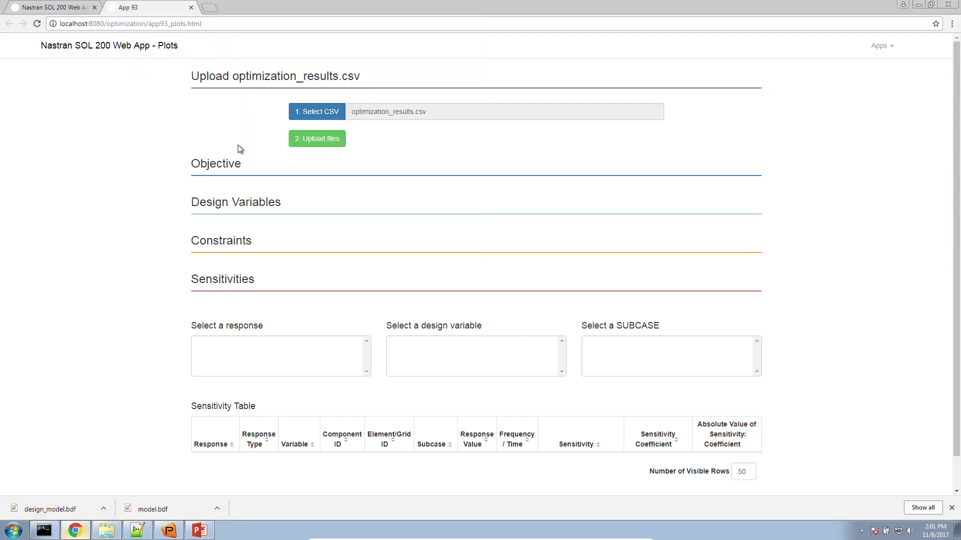
left_click(302, 143)
mouse_move(260, 263)
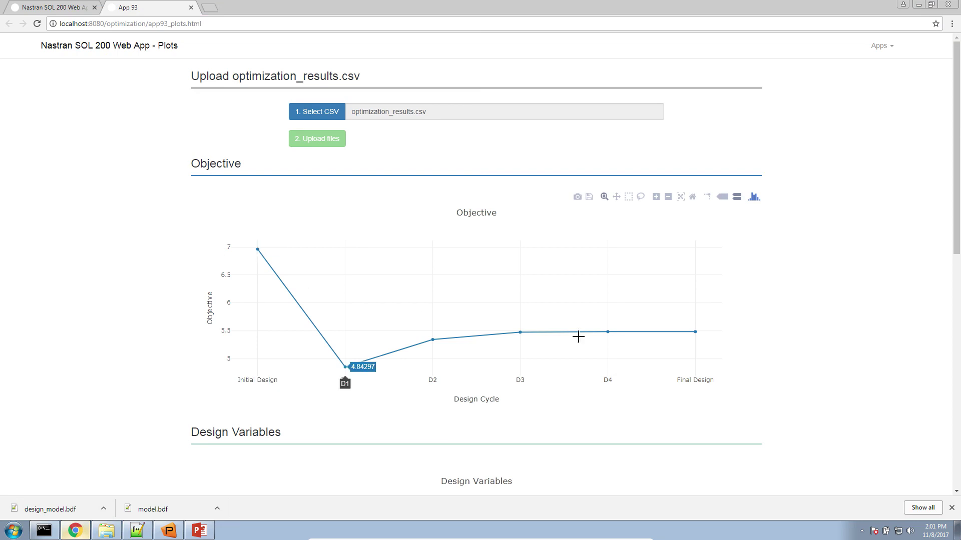
mouse_move(696, 331)
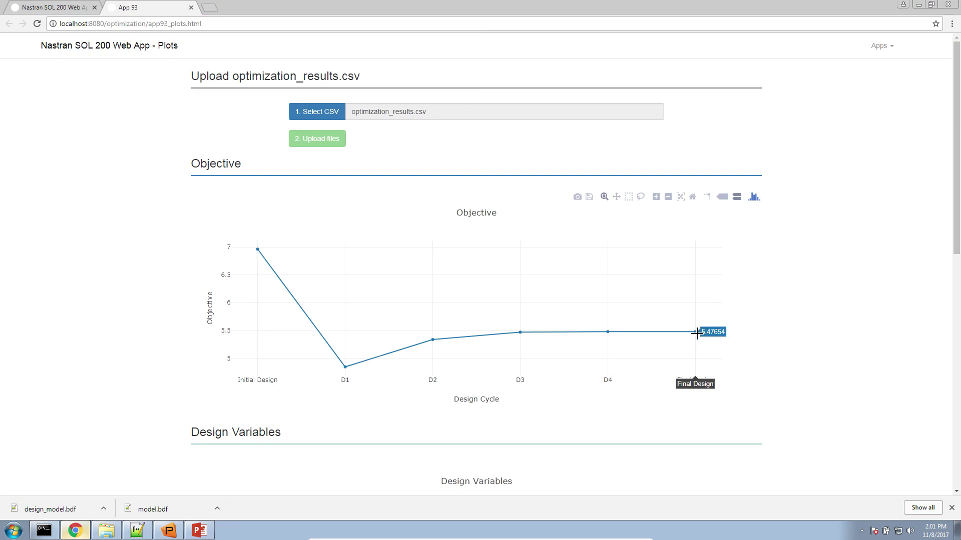
Step: Inspect the initial and final design values of X1 and X2 on the Design Variables plot
scroll(697, 333, "down", 6)
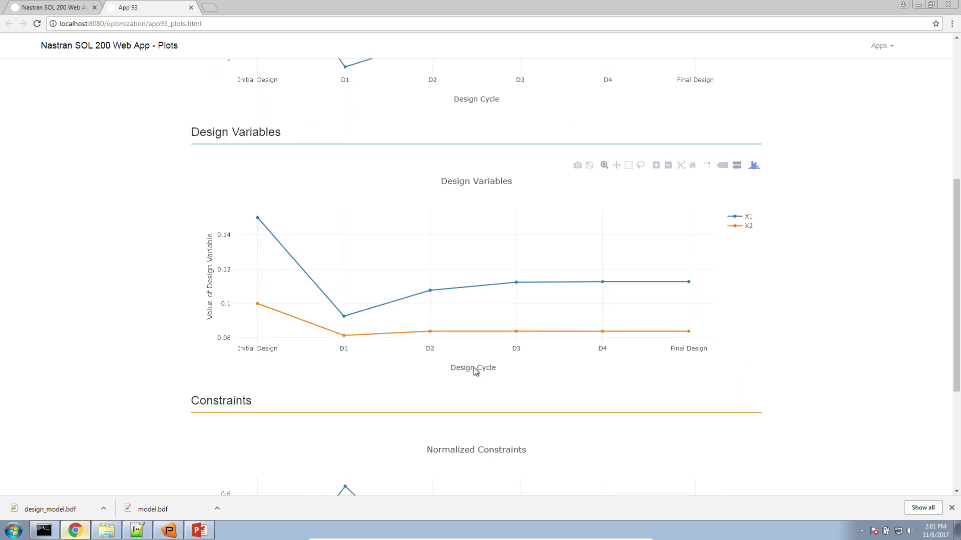
mouse_move(253, 218)
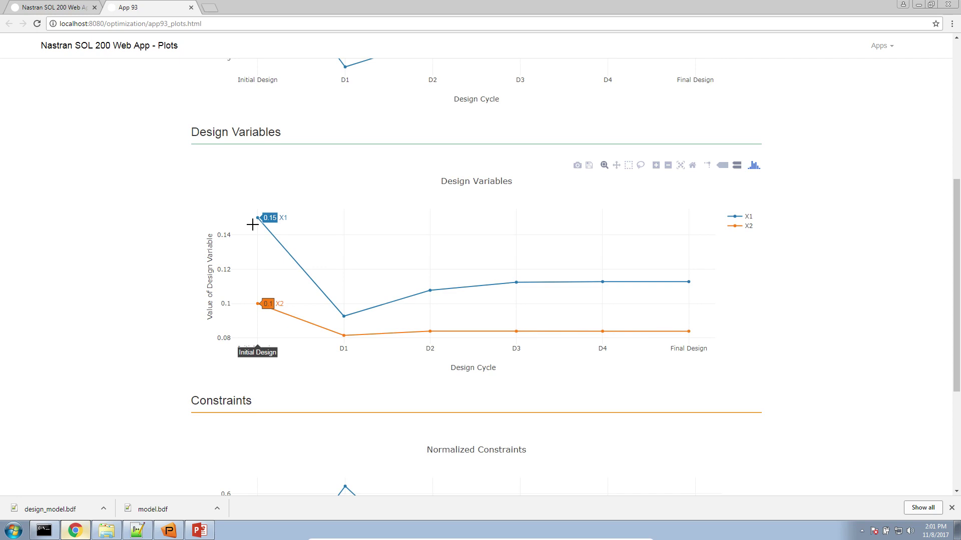
mouse_move(683, 279)
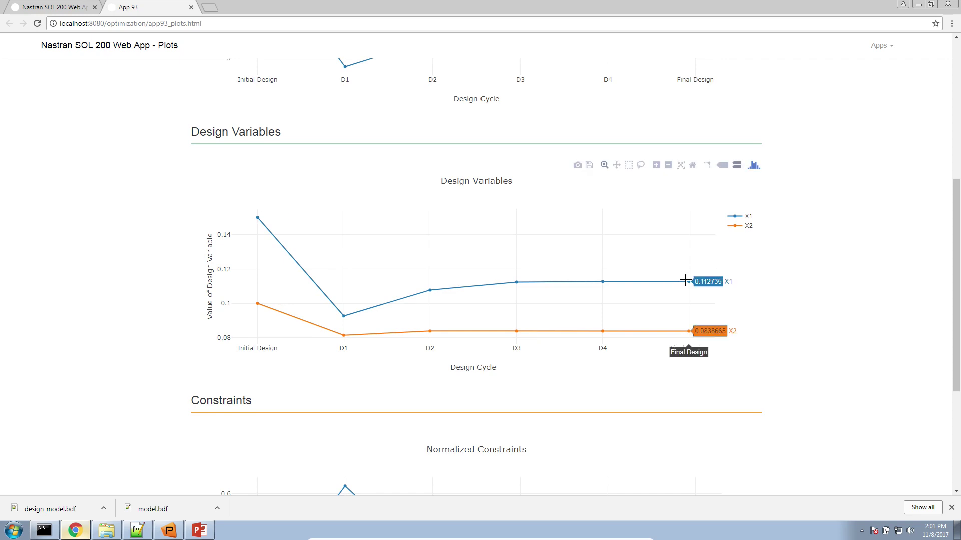
mouse_move(254, 307)
scroll(683, 340, "up", 5)
scroll(684, 343, "down", 3)
Step: Inspect the normalized constraint values from the initial to the final design on the Constraints plot
scroll(684, 343, "down", 6)
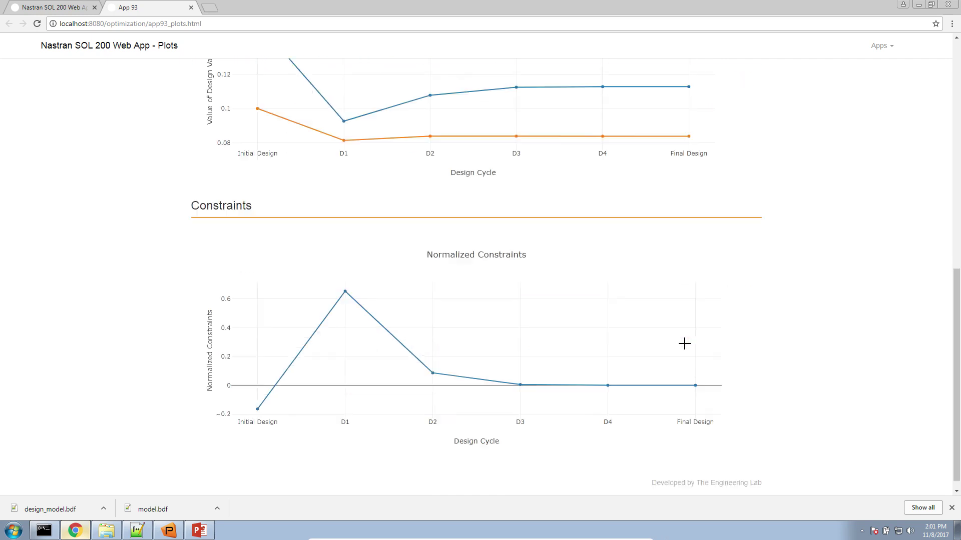
scroll(449, 346, "up", 8)
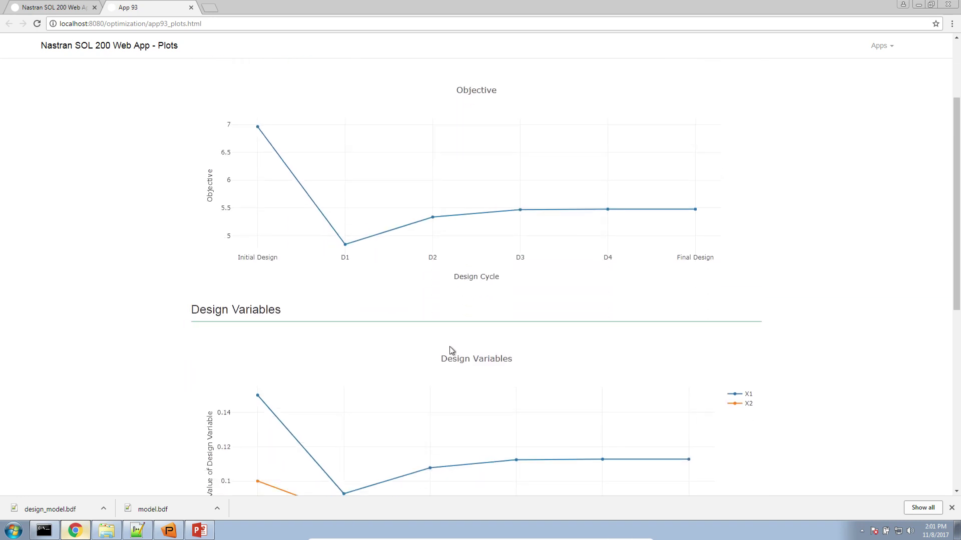
scroll(450, 350, "down", 8)
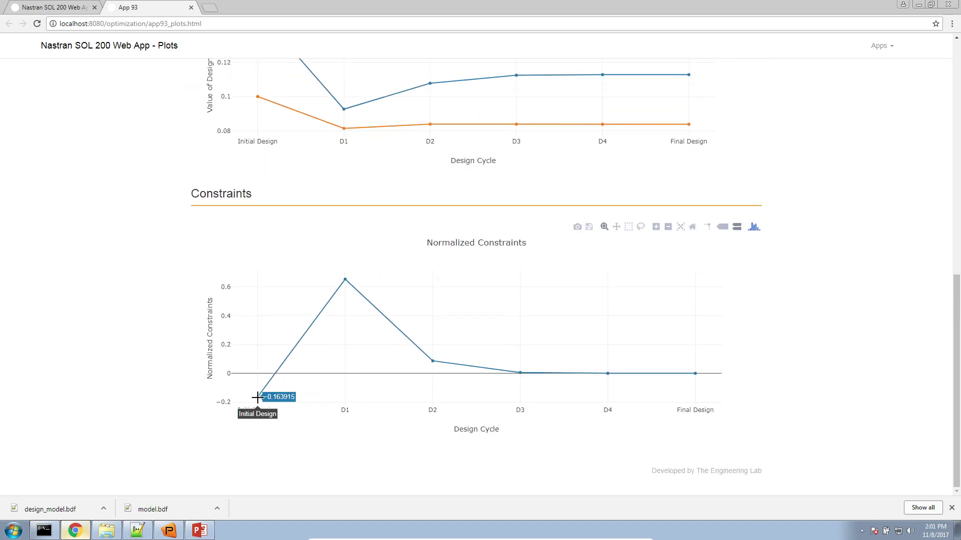
mouse_move(251, 394)
mouse_move(350, 282)
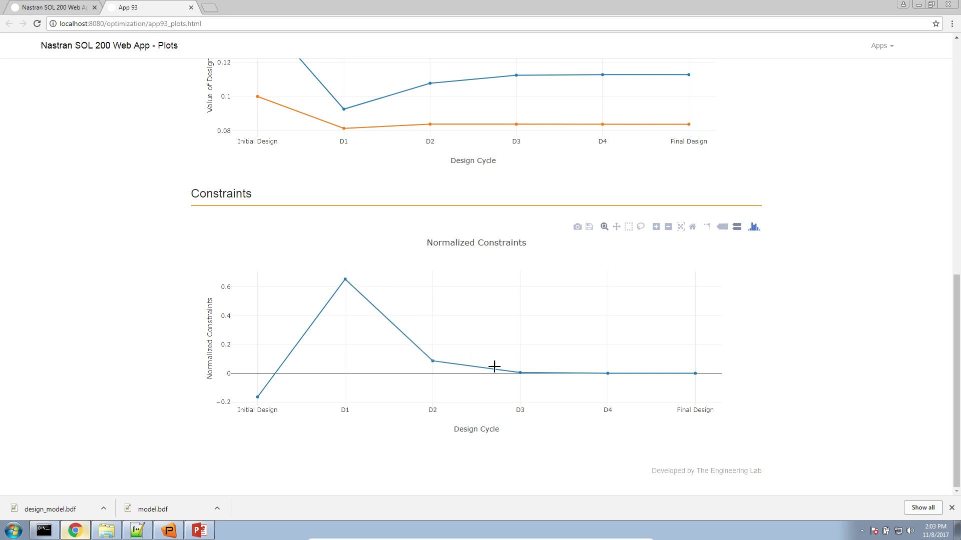
mouse_move(698, 374)
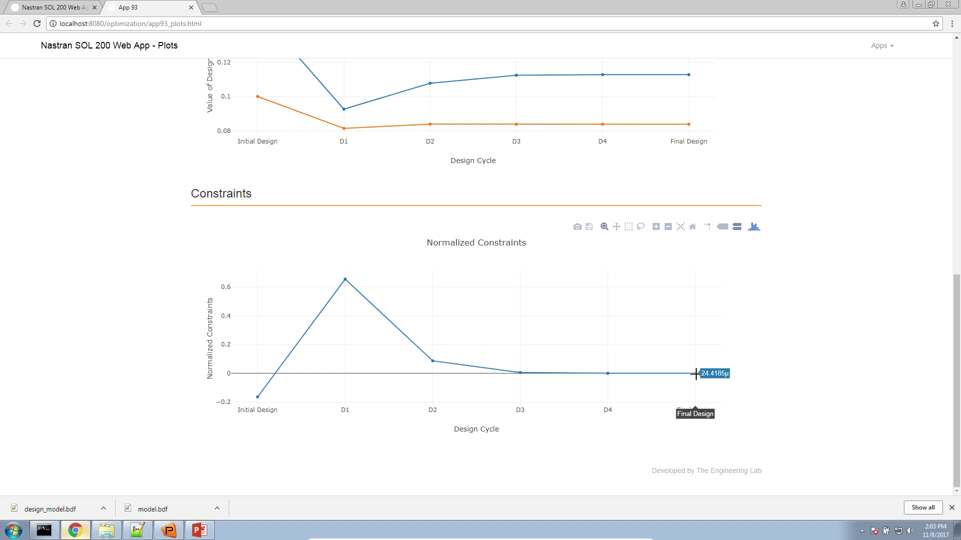
Step: Switch to Patran and turn off the element shrink display of the stiffened plate model
left_click(161, 534)
mouse_move(293, 323)
left_mouse_down()
mouse_move(272, 324)
mouse_move(286, 322)
left_mouse_up()
left_click(244, 20)
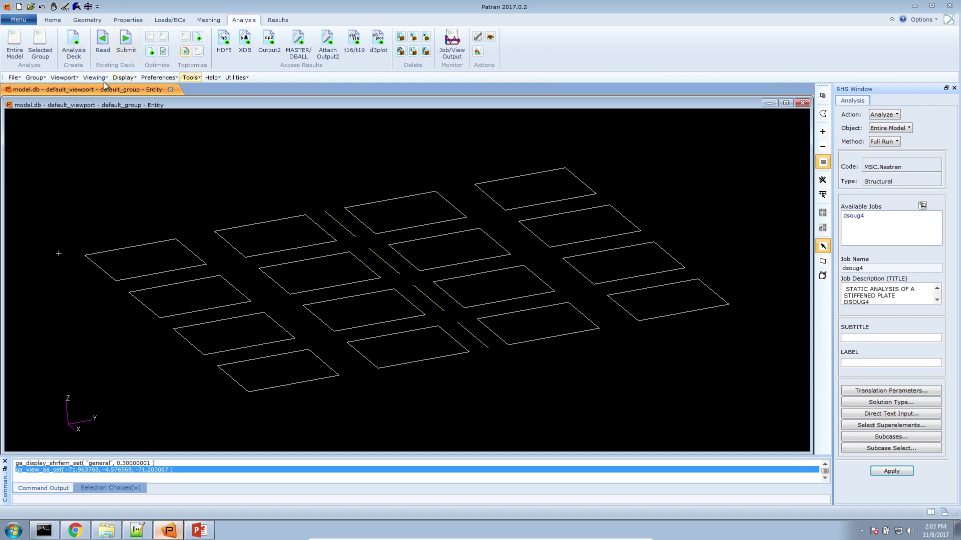
left_click(60, 20)
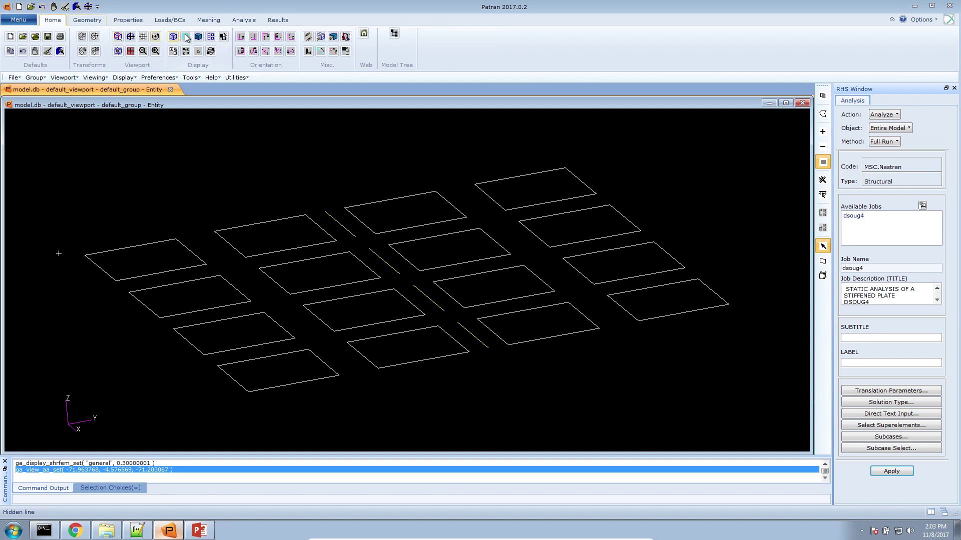
left_click(198, 37)
Step: Attach the Output2 results file model.op2 from the Downloads folder to the dsoug4 job
left_click(249, 21)
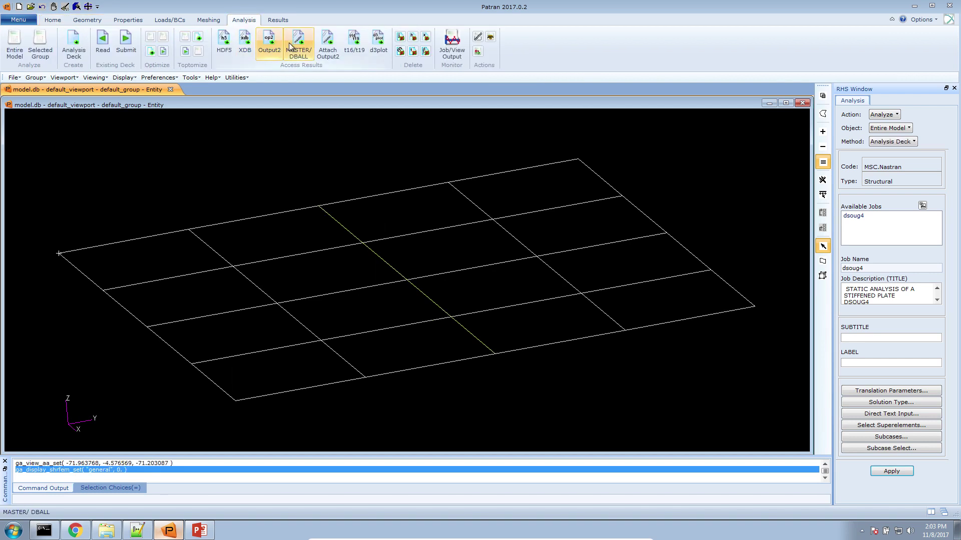
left_click(328, 44)
left_click(916, 391)
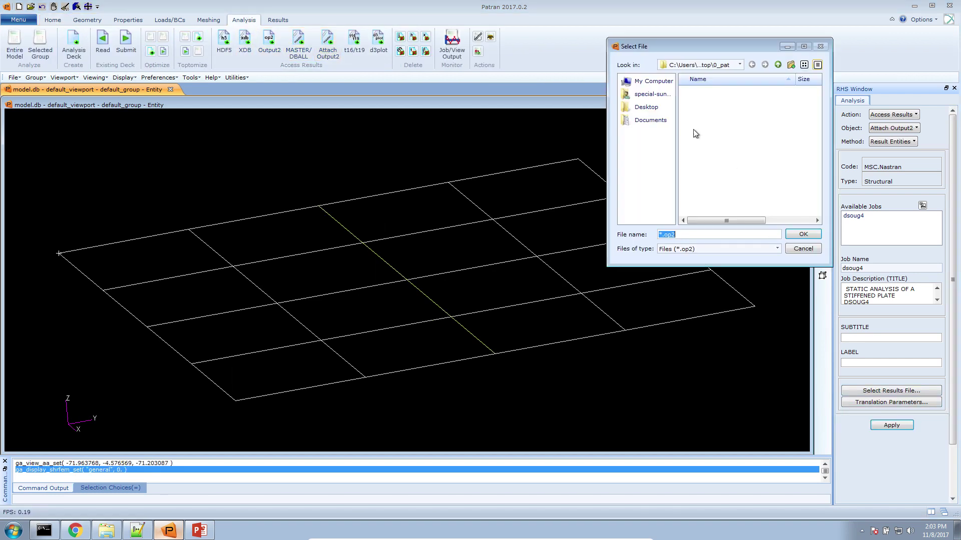
double_click(706, 117)
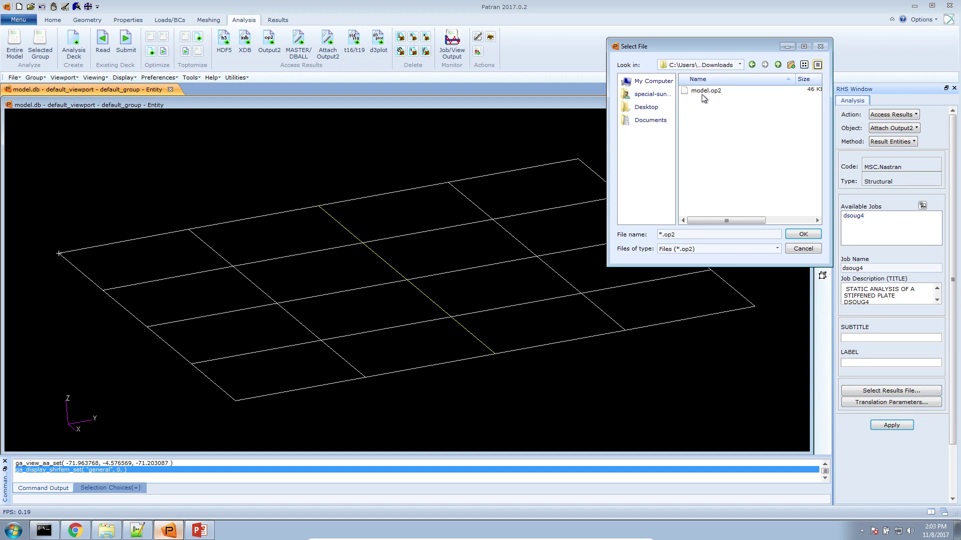
double_click(702, 94)
left_click(881, 425)
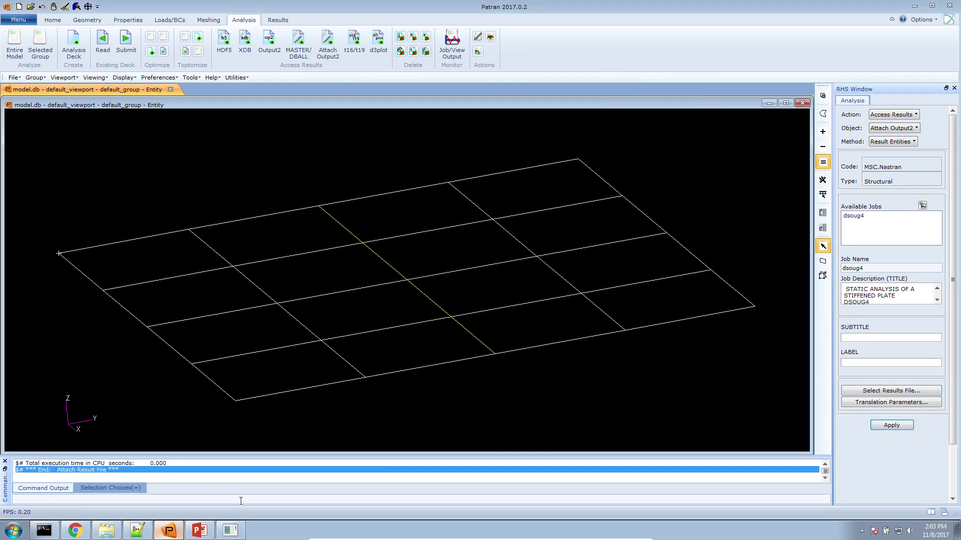
Step: Create a deformation plot of Displacements, Translational for result case SC1:, A1:Static Subcase D:5
left_click(278, 19)
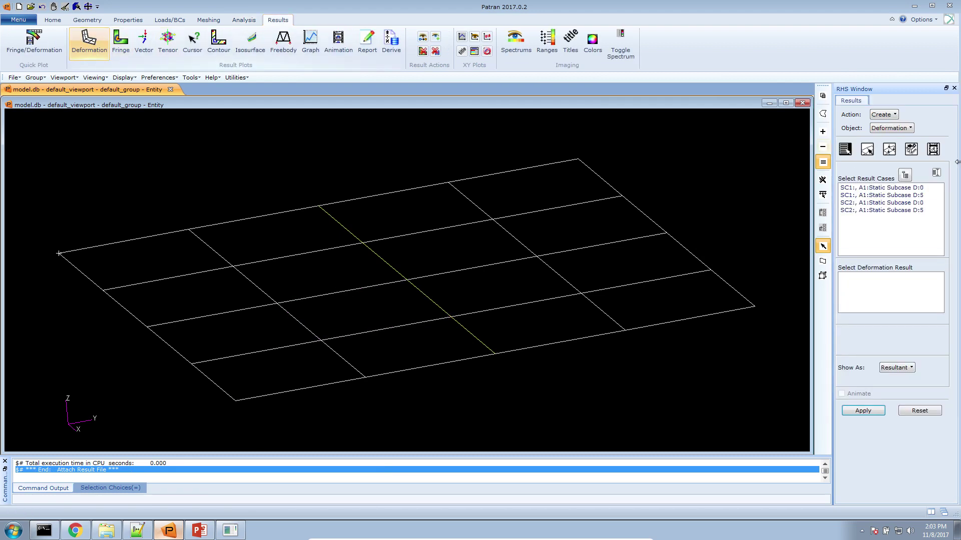
left_click(925, 194)
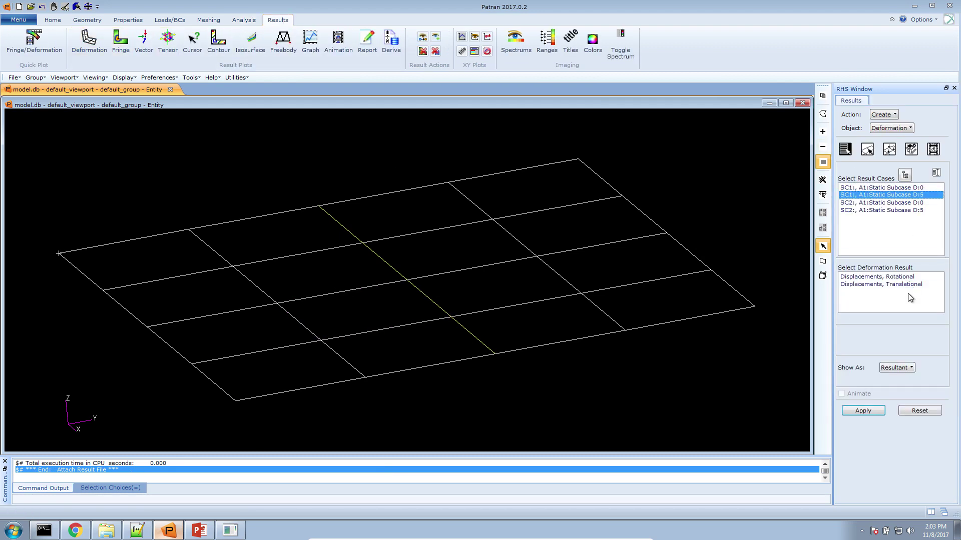
left_click(896, 284)
left_click(878, 413)
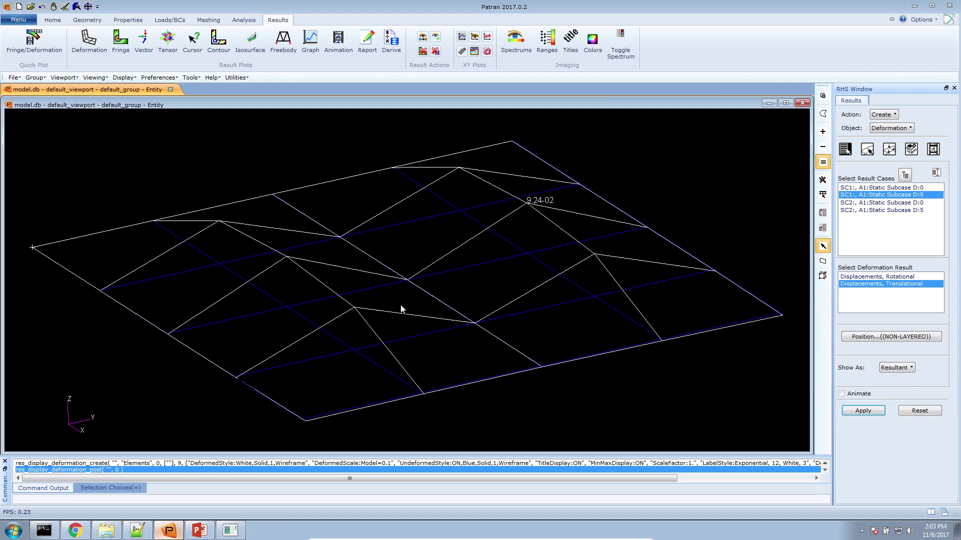
Step: Switch to model.f06 in Notepad++ and locate the FINAL ANALYSIS section heading
left_click(137, 530)
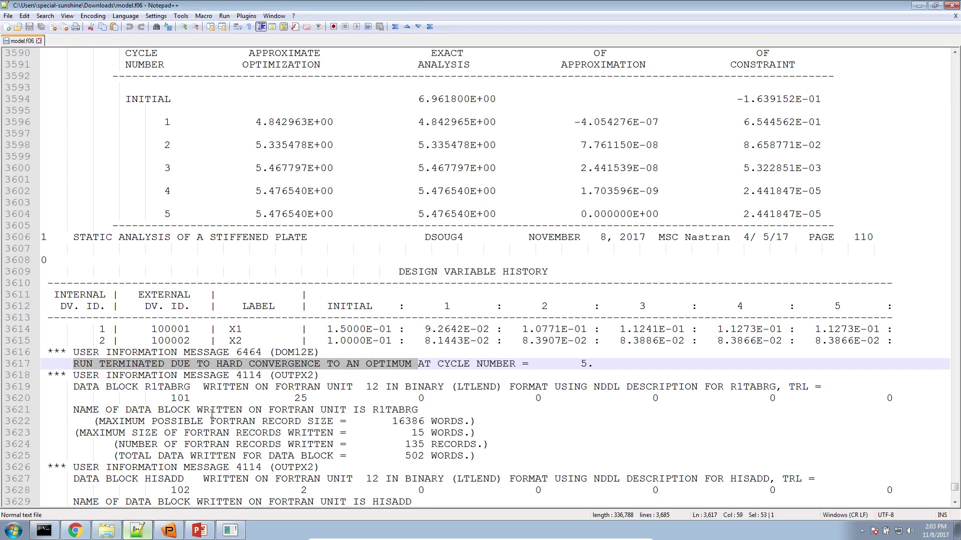
scroll(212, 413, "up", 20)
scroll(252, 410, "up", 9)
scroll(253, 402, "down", 2, "ctrl")
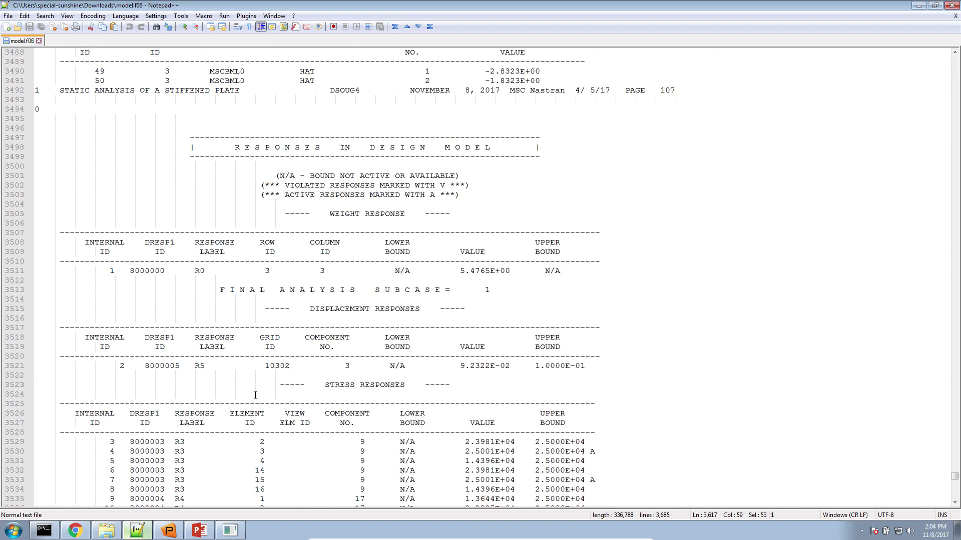
scroll(255, 398, "up", 6)
scroll(256, 395, "up", 20)
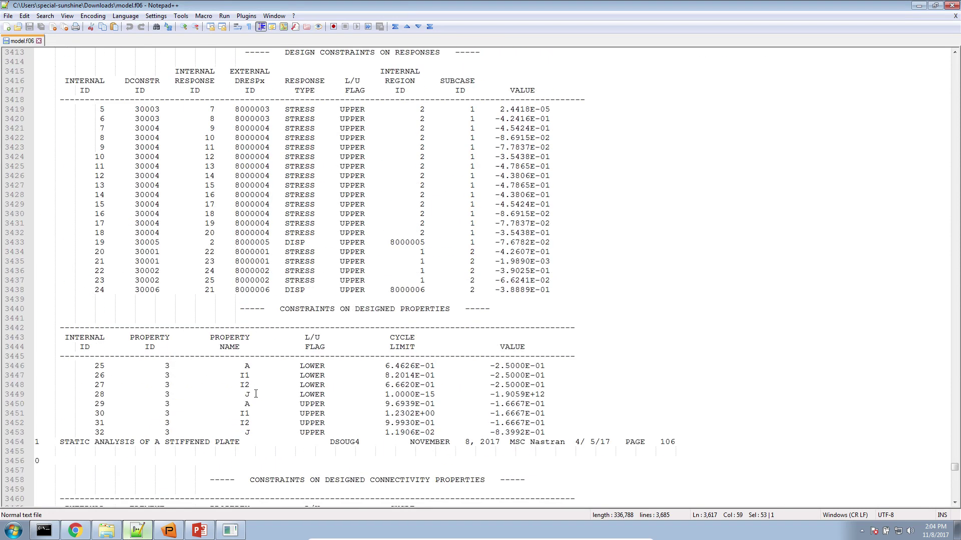
scroll(255, 392, "up", 19)
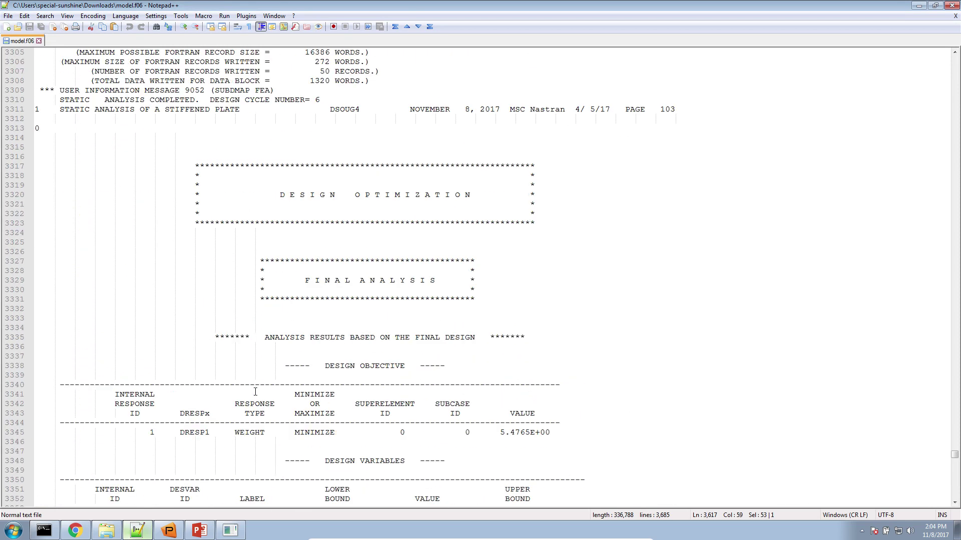
left_click_drag(304, 280, 441, 281)
Step: Highlight the final weight objective value and the final X1 and X2 design variable values
scroll(442, 281, "down", 3)
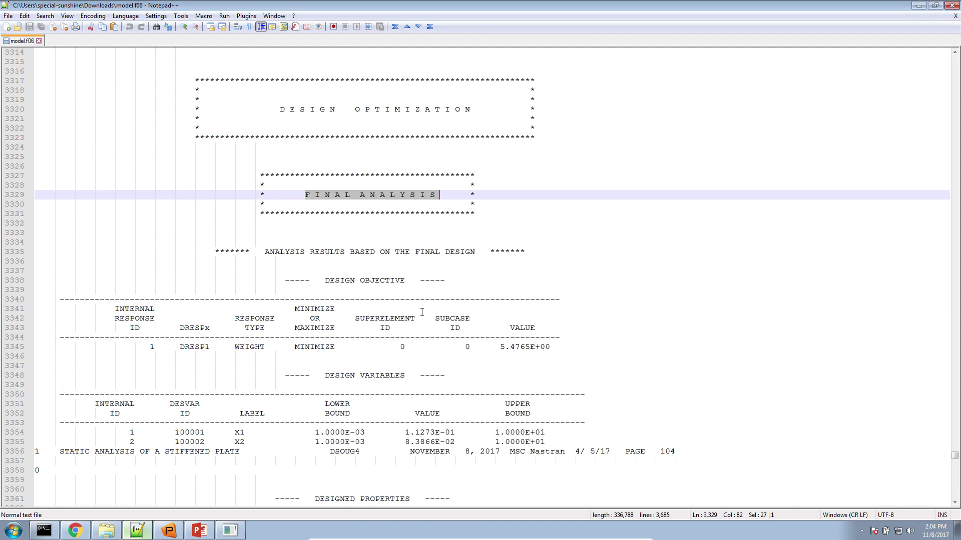
left_click_drag(500, 347, 555, 348)
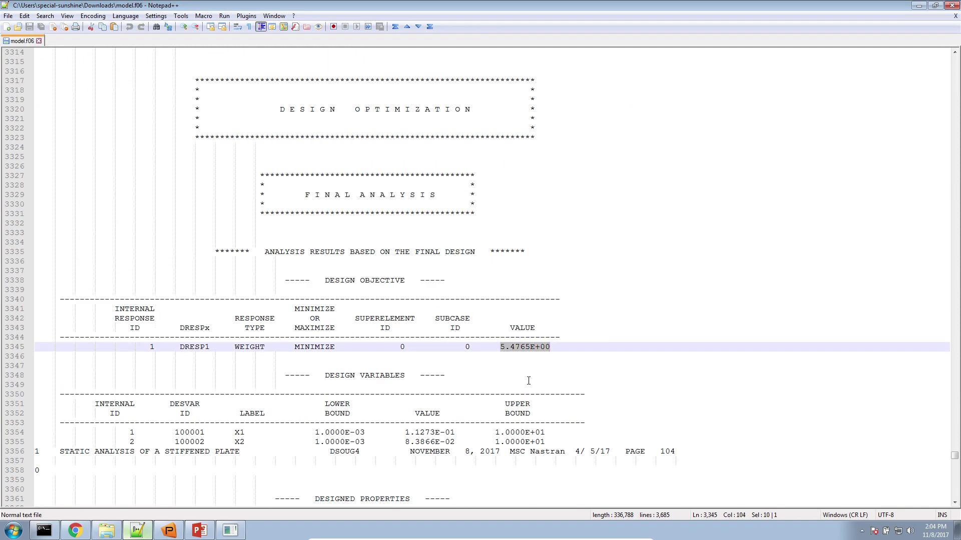
scroll(529, 381, "down", 4)
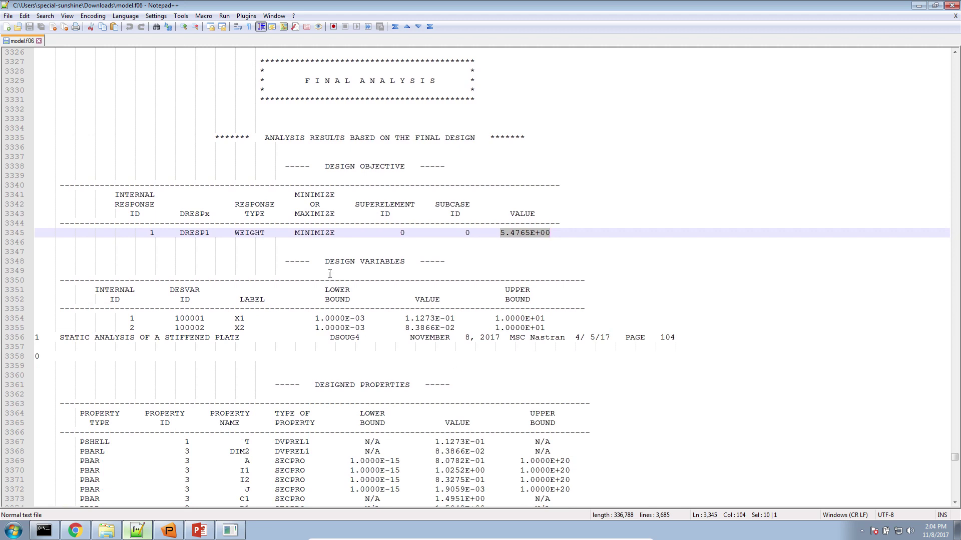
left_click(406, 318)
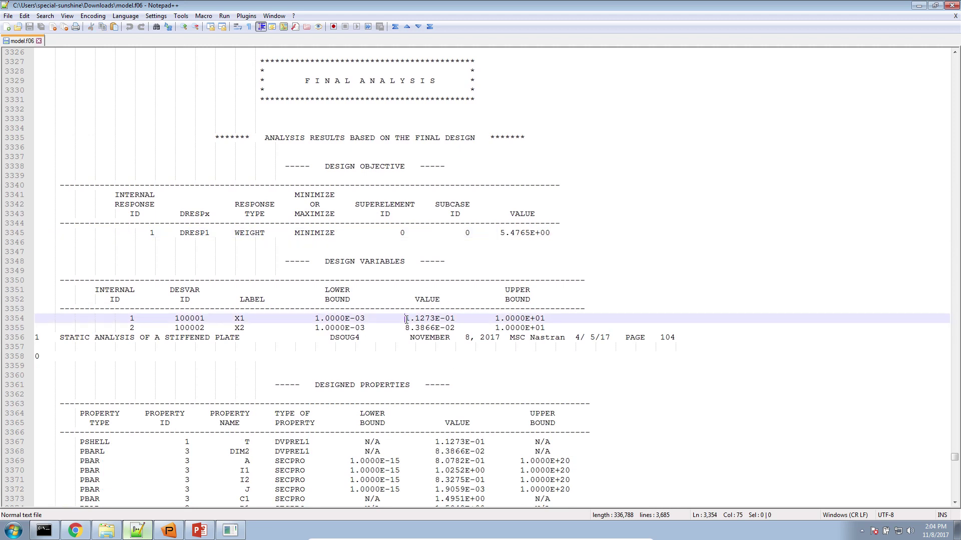
left_click_drag(406, 318, 455, 329)
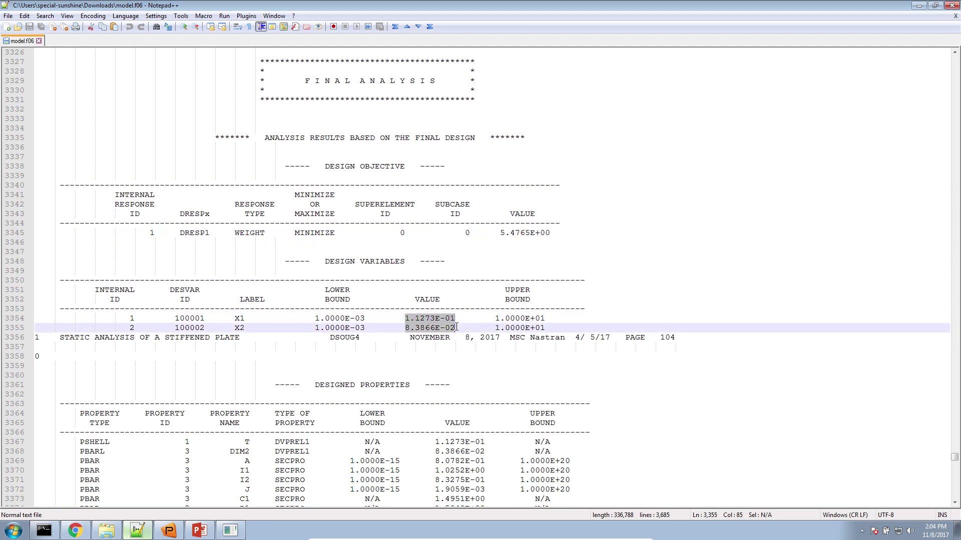
Step: Find the maximum constraint marked with ** under Design Constraints on Responses and highlight its value
scroll(450, 335, "down", 1)
scroll(450, 335, "down", 4)
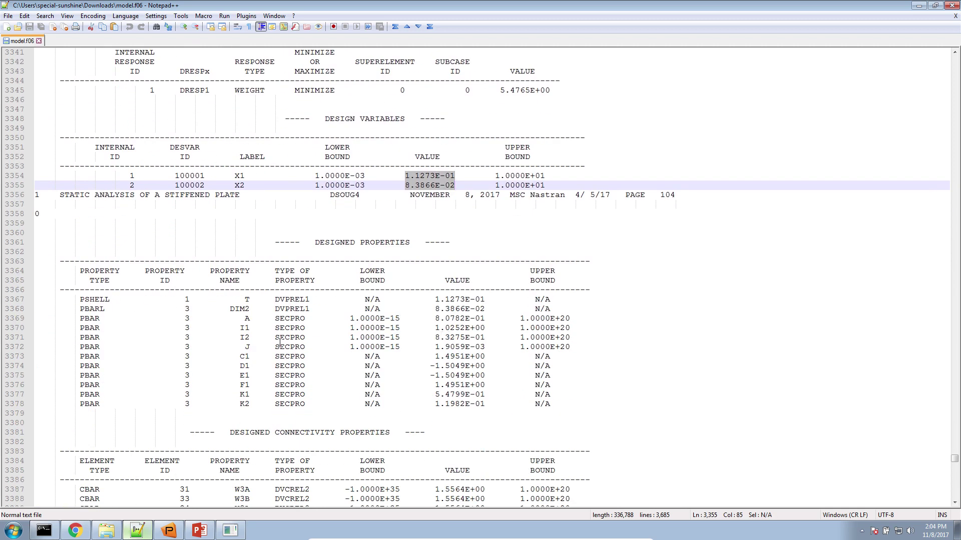
scroll(280, 341, "down", 5)
scroll(280, 342, "down", 5)
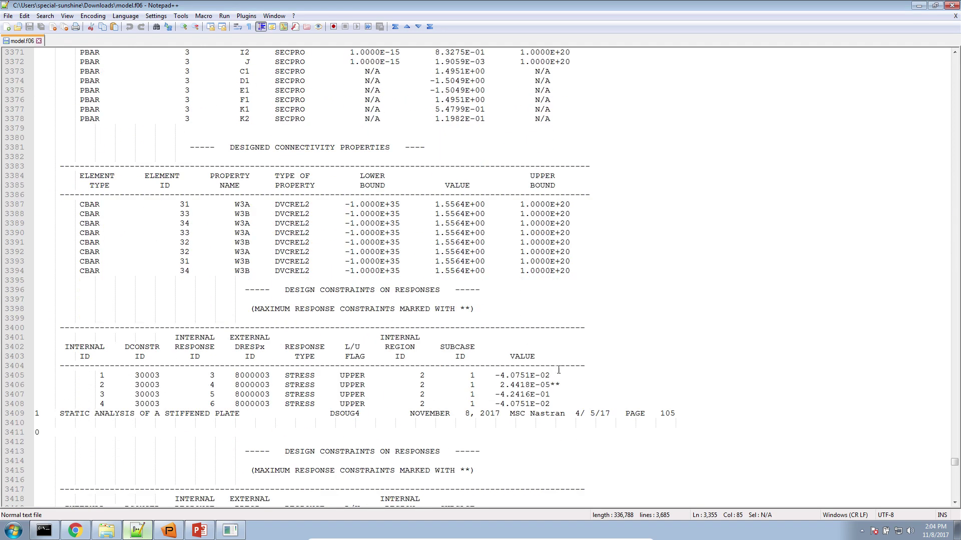
double_click(361, 385)
mouse_move(563, 385)
left_mouse_down()
mouse_move(511, 385)
mouse_move(550, 385)
left_mouse_up()
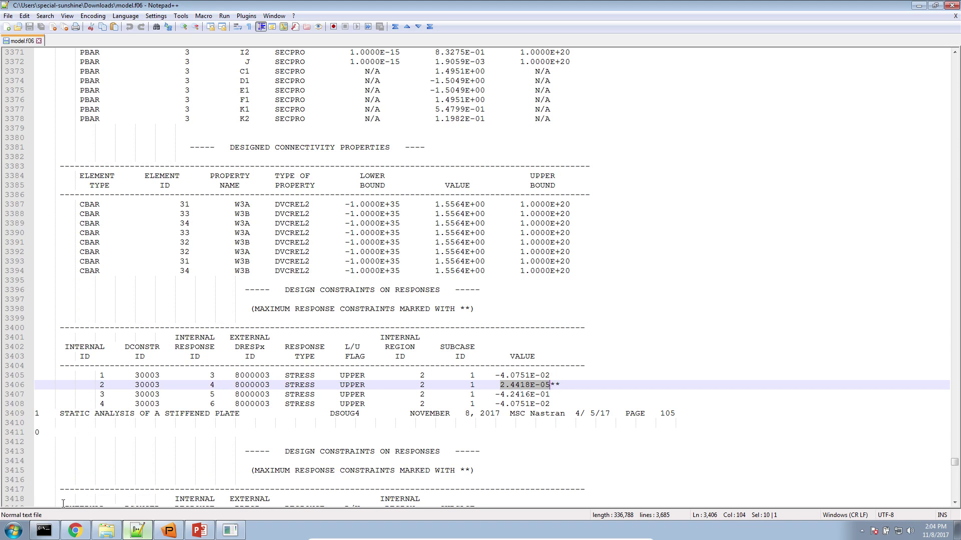
Step: Switch to the Plots app and compare the Final Design normalized constraint with the marked constraint value in model.f06
left_click(75, 531)
mouse_move(684, 373)
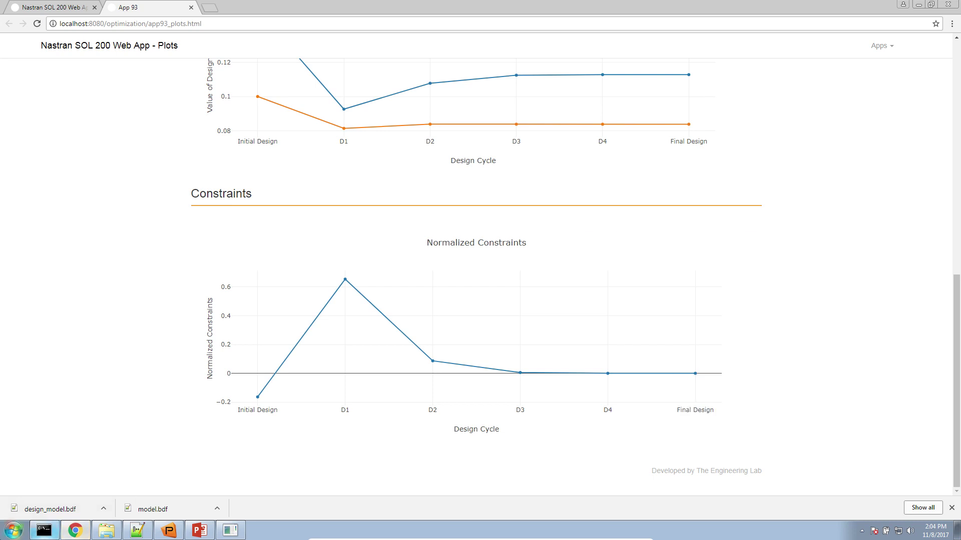
left_click(138, 531)
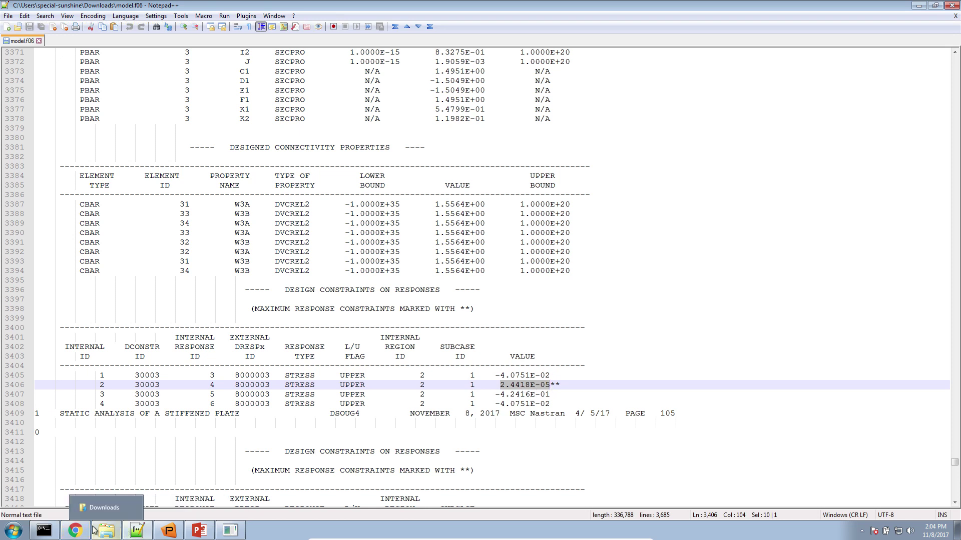
left_click(75, 531)
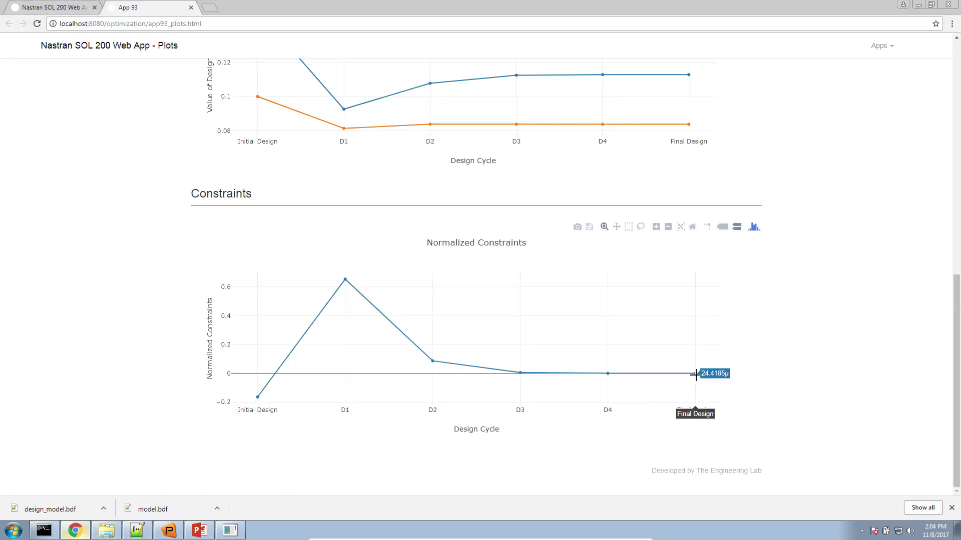
Step: Return to model.f06 in Notepad++ and highlight the ** marked constraint row and its internal response ID
left_click(137, 530)
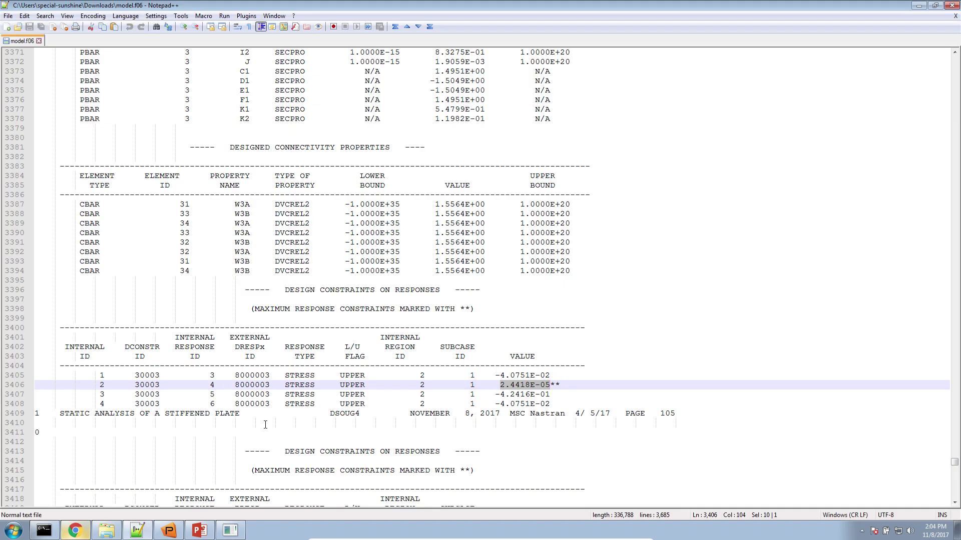
triple_click(265, 386)
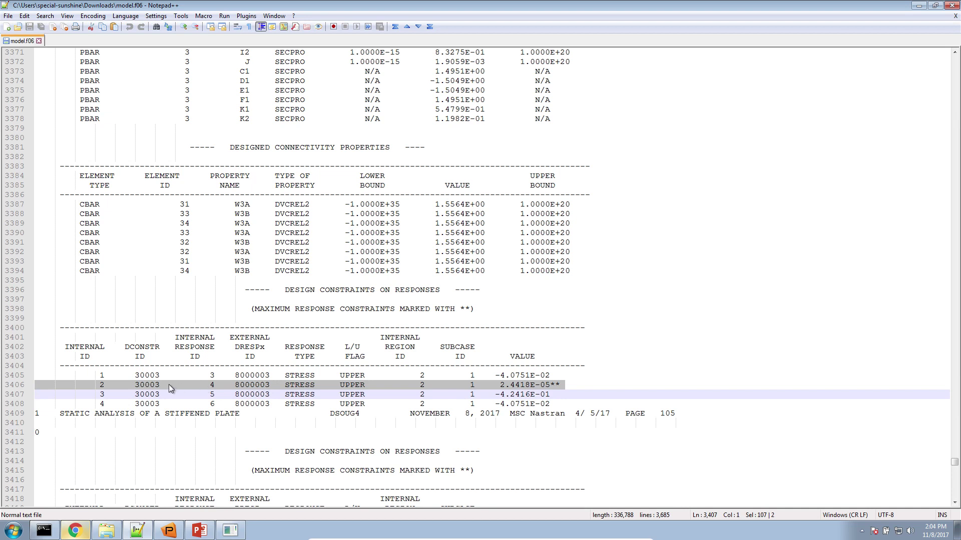
left_click(210, 384)
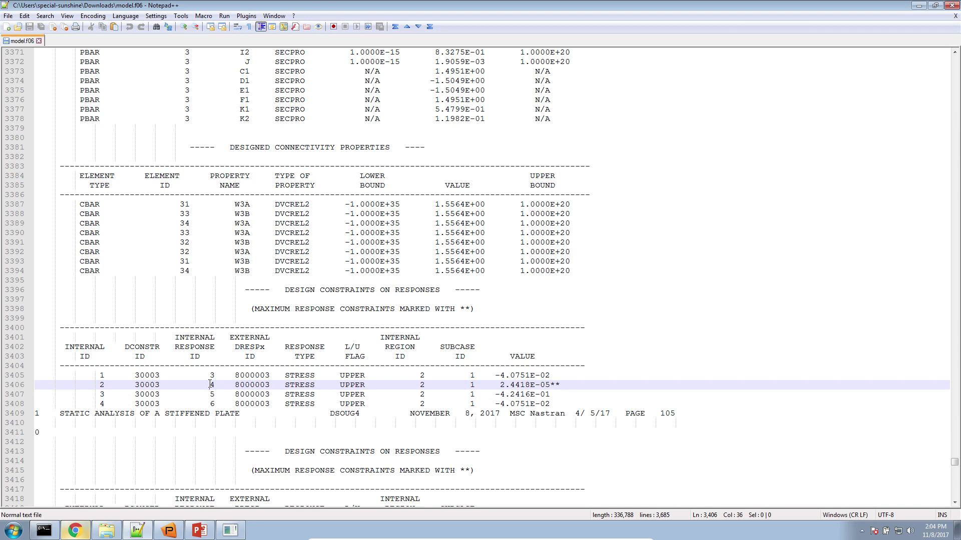
double_click(212, 384)
Step: Locate the RESPONSES IN DESIGN MODEL section below the constraint tables and highlight its heading
scroll(213, 391, "down", 7)
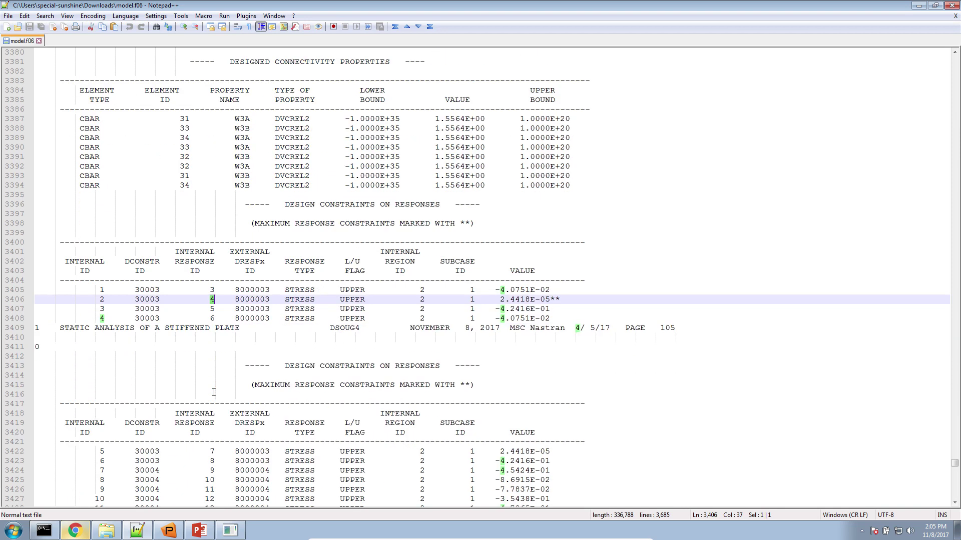
scroll(222, 227, "down", 1)
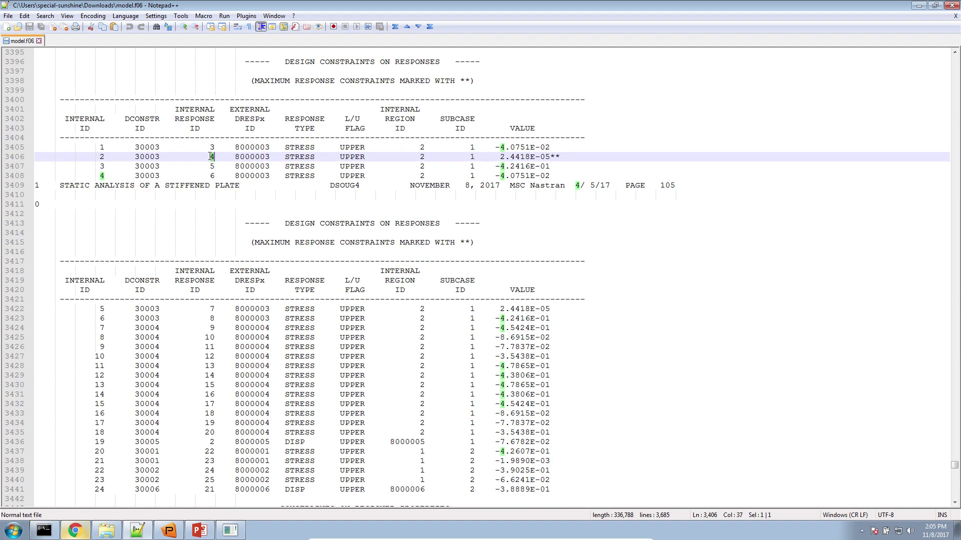
scroll(213, 173, "down", 17)
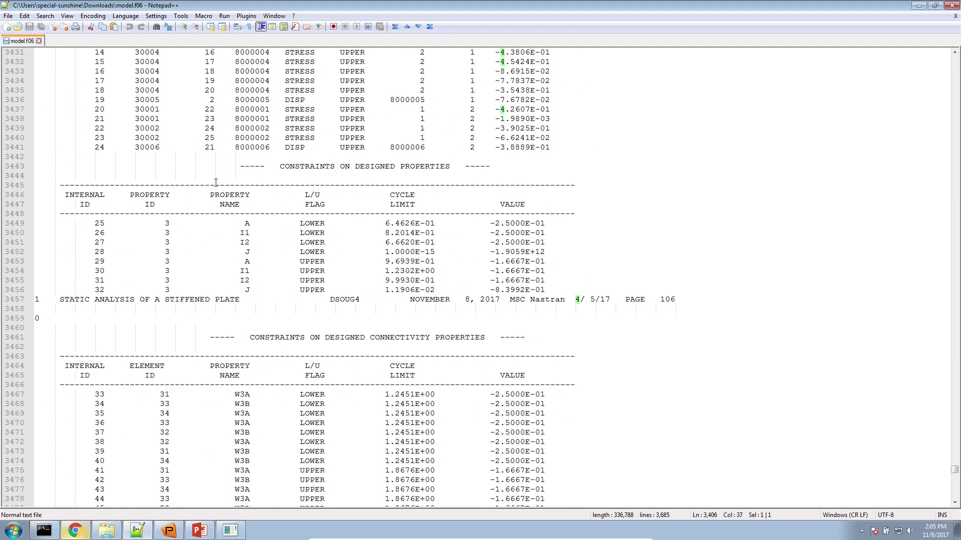
scroll(220, 192, "down", 12)
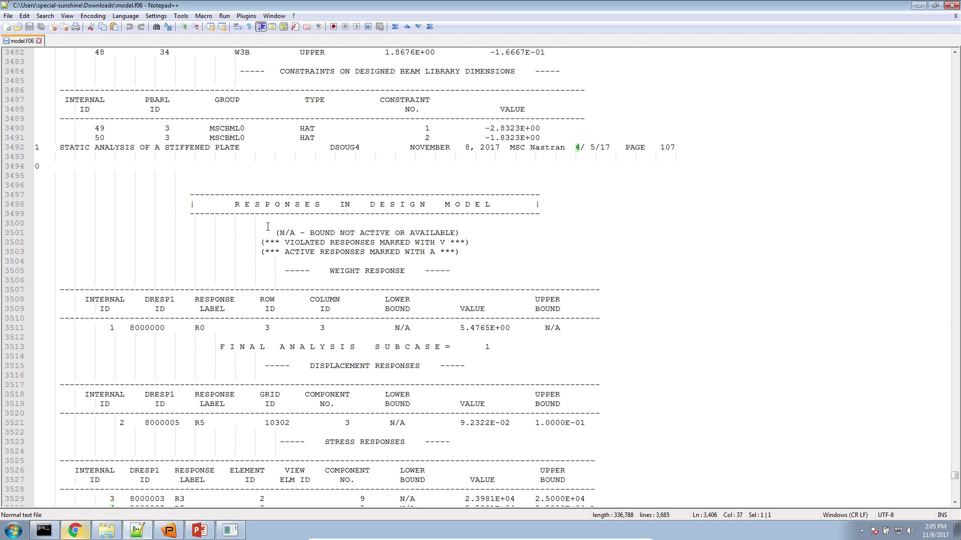
left_click_drag(229, 205, 500, 194)
scroll(369, 313, "down", 4)
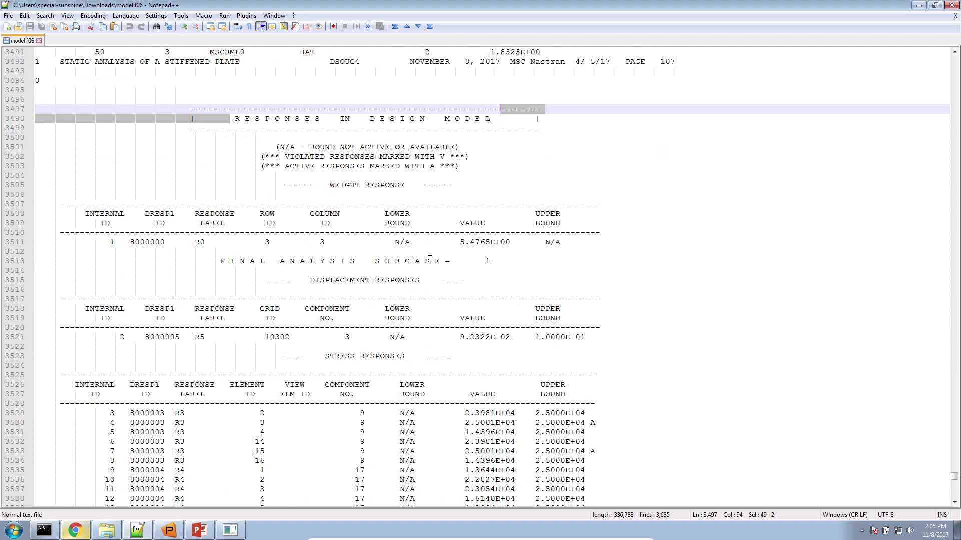
Step: Highlight the subcase 1 STRESS RESPONSES heading and the entry matching the marked constraint's internal response ID
scroll(370, 314, "down", 5)
left_click_drag(325, 185, 407, 185)
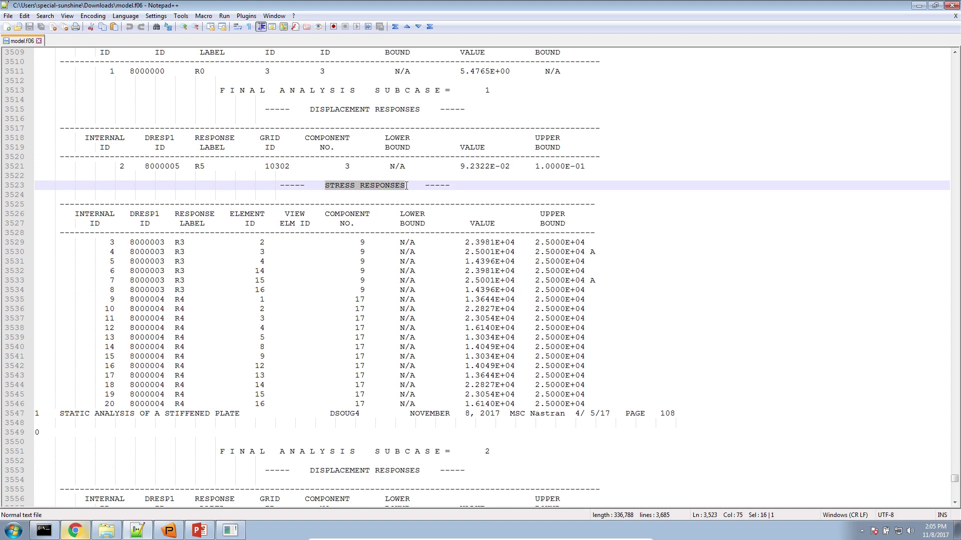
left_click(95, 215)
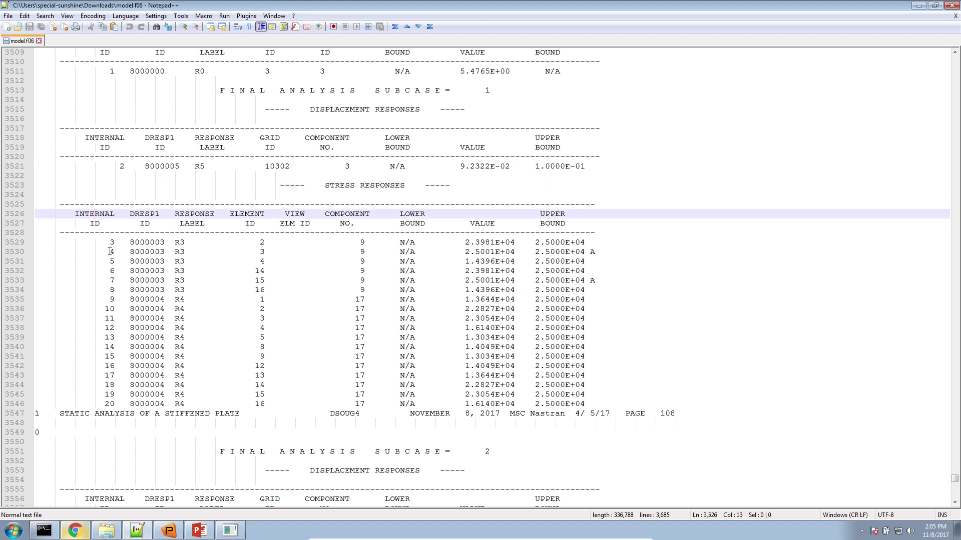
double_click(111, 252)
Step: Go back to the ** marked constraint under Design Constraints on Responses and highlight its external DRESPx ID
scroll(178, 293, "up", 19)
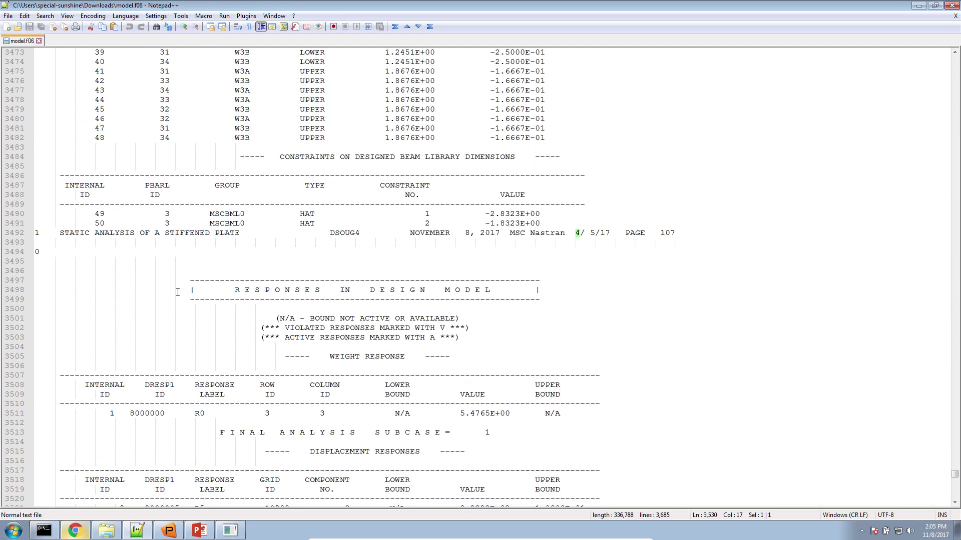
scroll(178, 292, "up", 20)
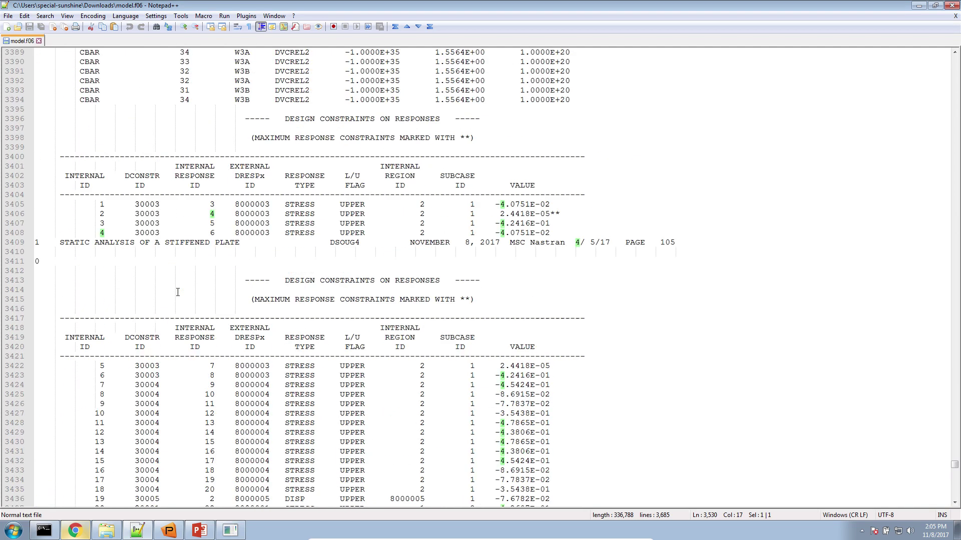
left_click_drag(561, 213, 191, 214)
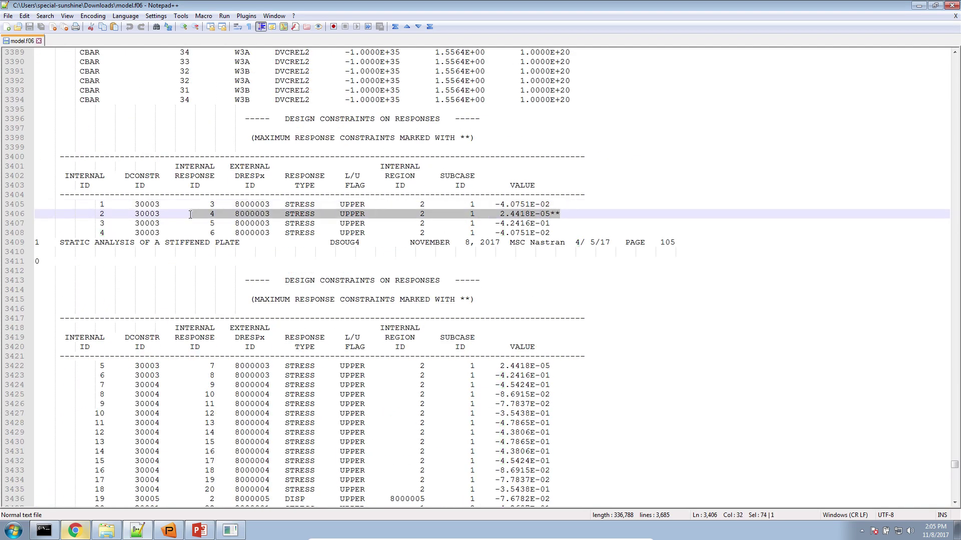
left_click(197, 214)
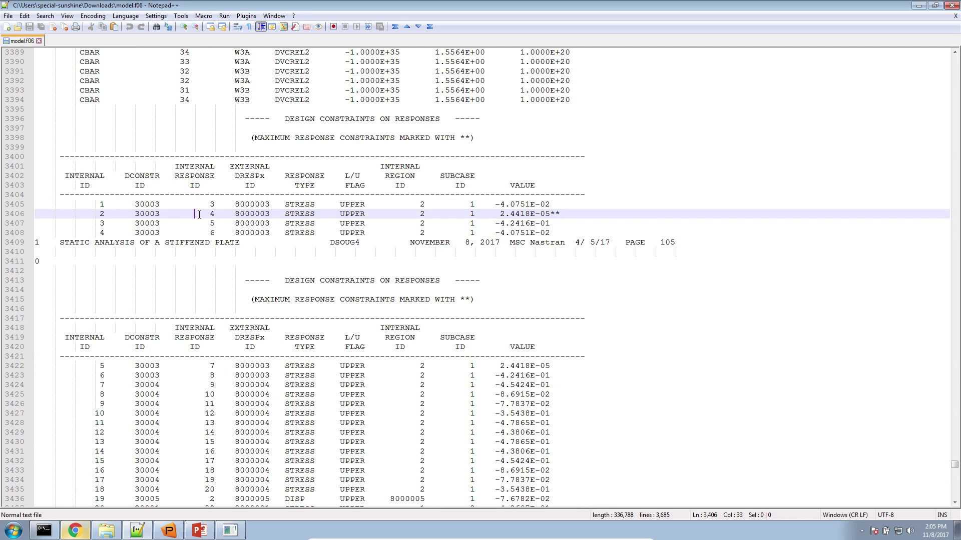
double_click(246, 215)
Step: Switch to the SOL 200 Web App's Constraints page and highlight the r3 label and its STRESS response type
left_click(75, 531)
left_click(61, 9)
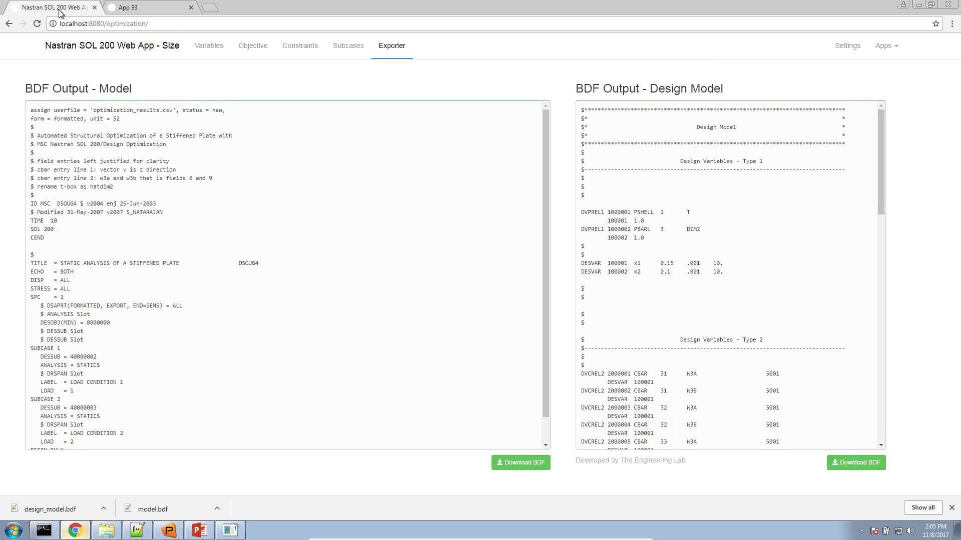
left_click(303, 51)
scroll(80, 375, "down", 3)
double_click(51, 353)
left_click_drag(97, 353, 162, 357)
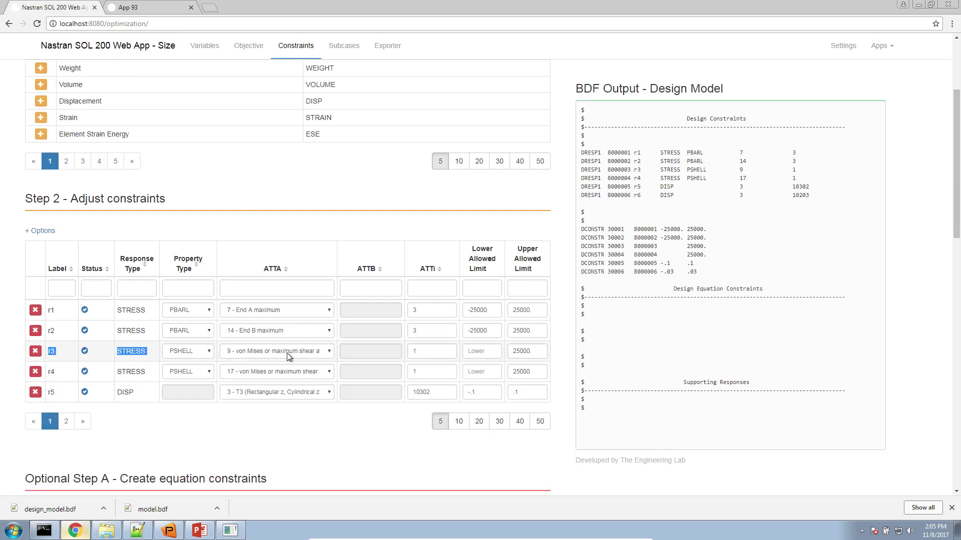
Step: Switch back to model.f06 and highlight the INTERNAL RESPONSE ID column, including the marked constraint's ID
mouse_move(78, 527)
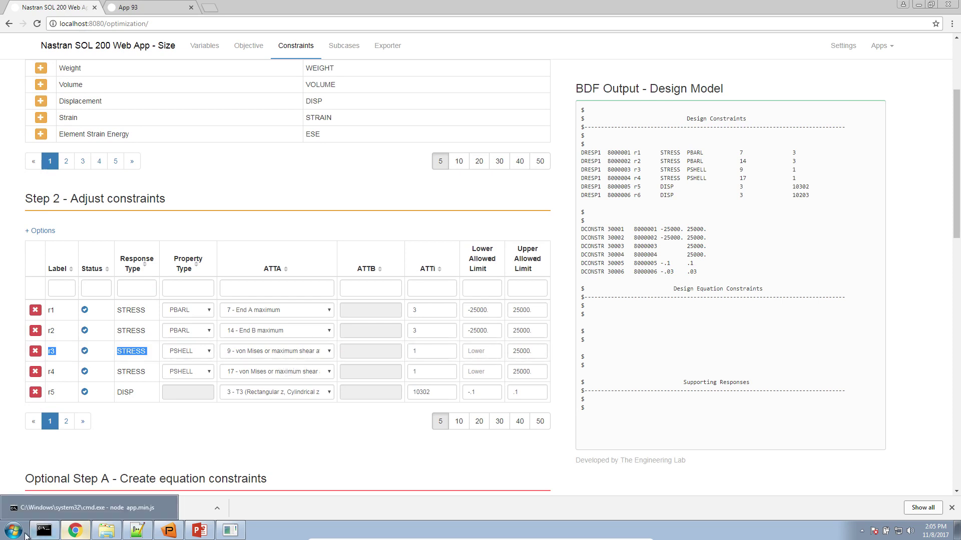
left_click(77, 529)
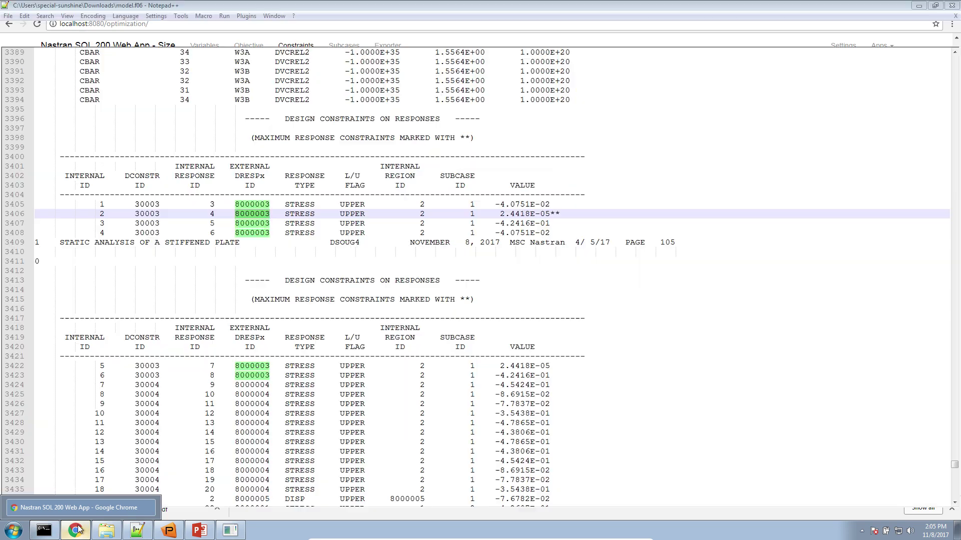
left_click(208, 215)
double_click(215, 214)
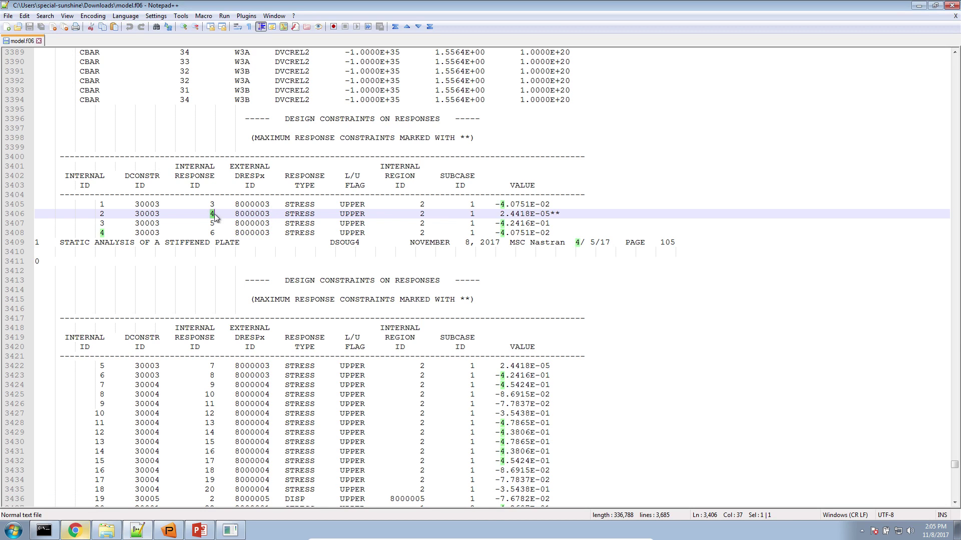
left_click(214, 216)
left_click_drag(173, 167, 217, 231)
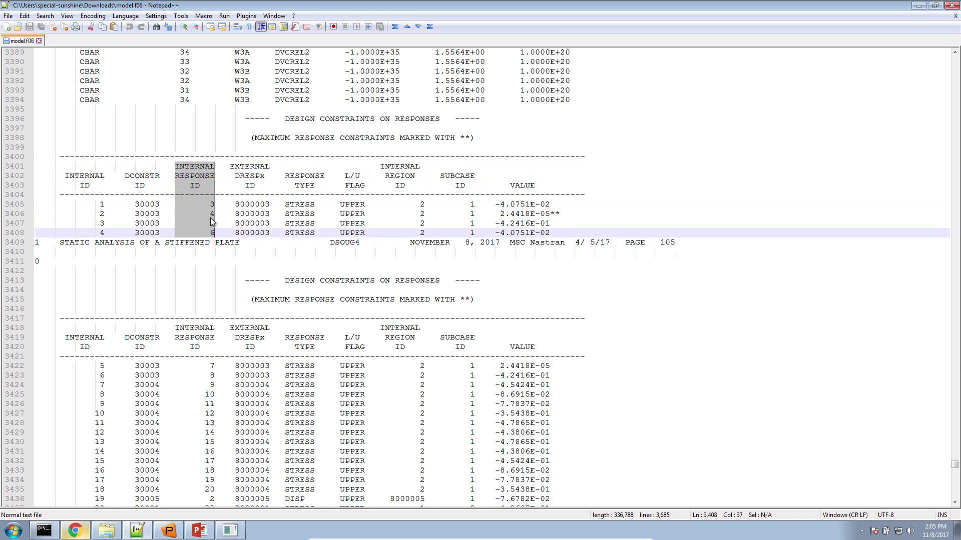
double_click(213, 214)
Step: Scan the remaining final analysis output, go back to RESPONSES IN DESIGN MODEL, and highlight that title again
scroll(225, 292, "down", 4)
scroll(226, 292, "down", 20)
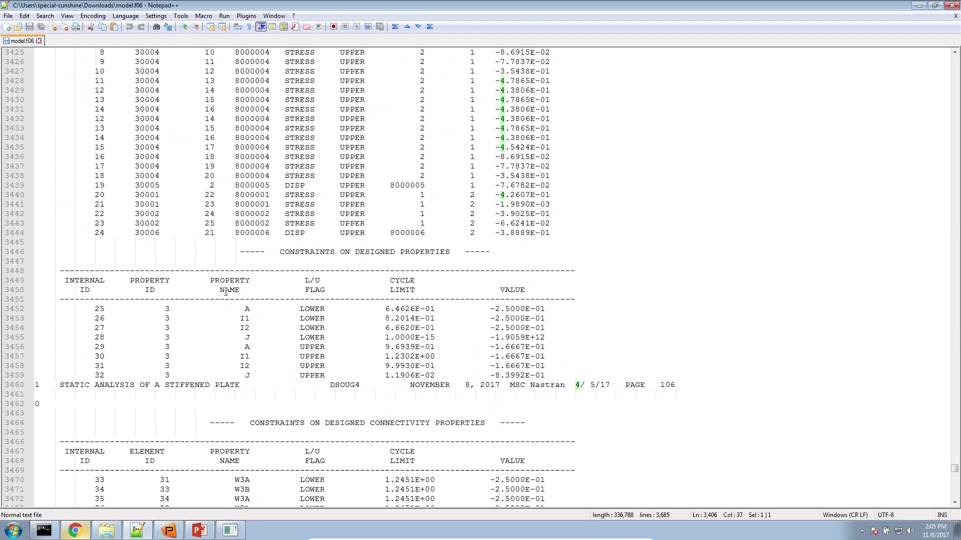
scroll(225, 292, "down", 8)
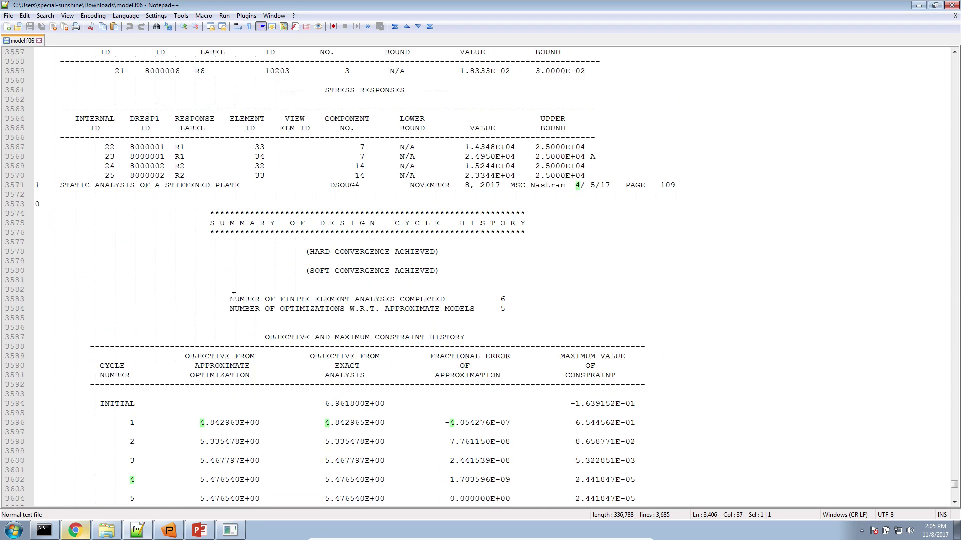
scroll(230, 294, "up", 17)
scroll(234, 297, "up", 8)
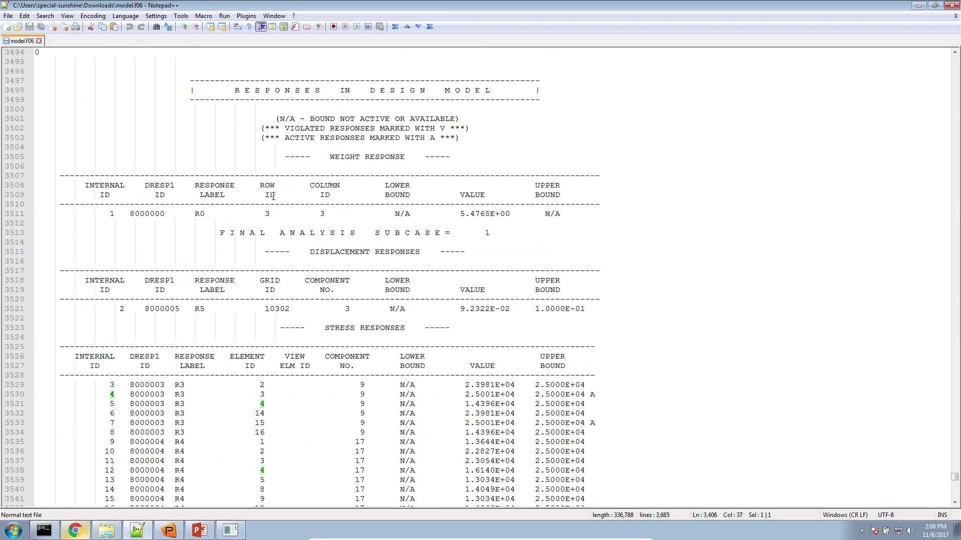
left_click_drag(232, 146, 495, 147)
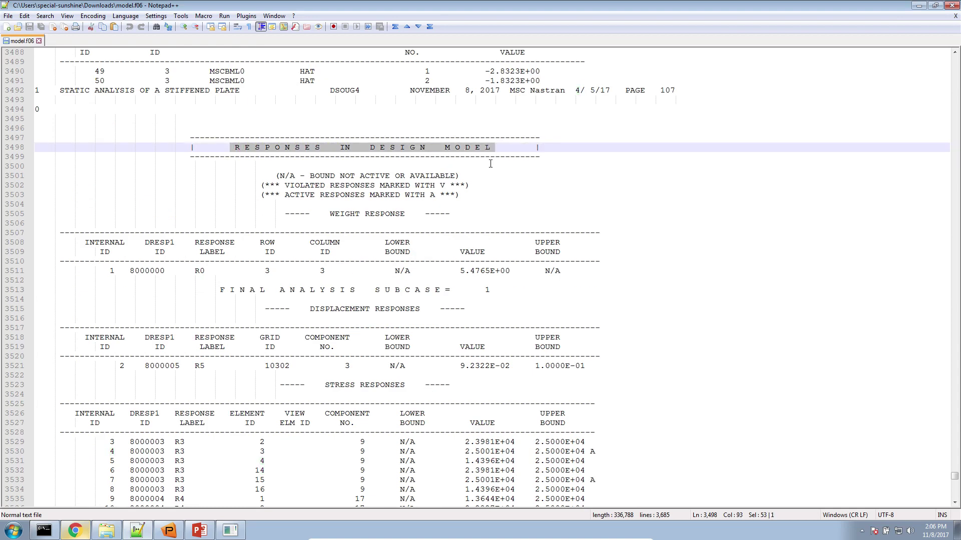
Step: Find internal ID 4 in the subcase 1 stress responses and highlight its ID and R3 response label
scroll(388, 261, "down", 3)
double_click(110, 366)
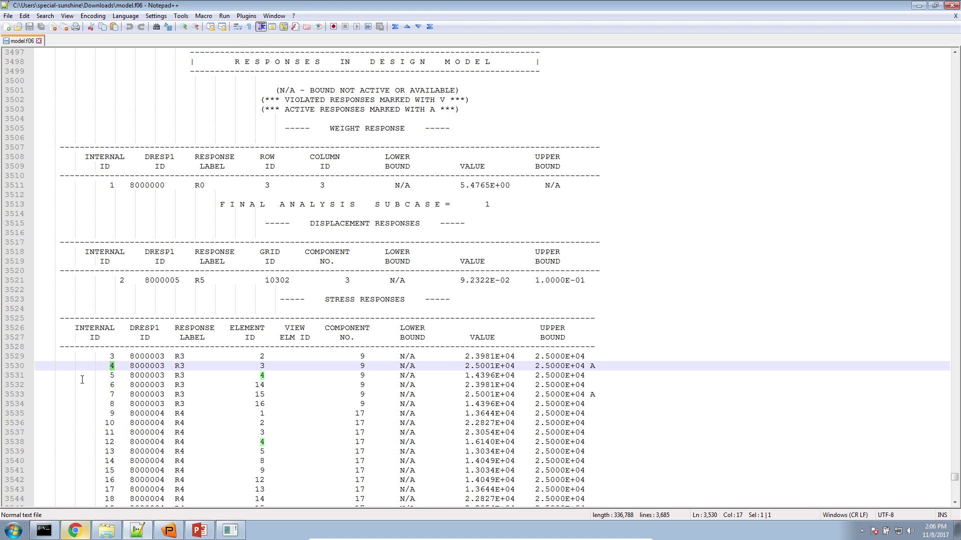
scroll(83, 379, "down", 12)
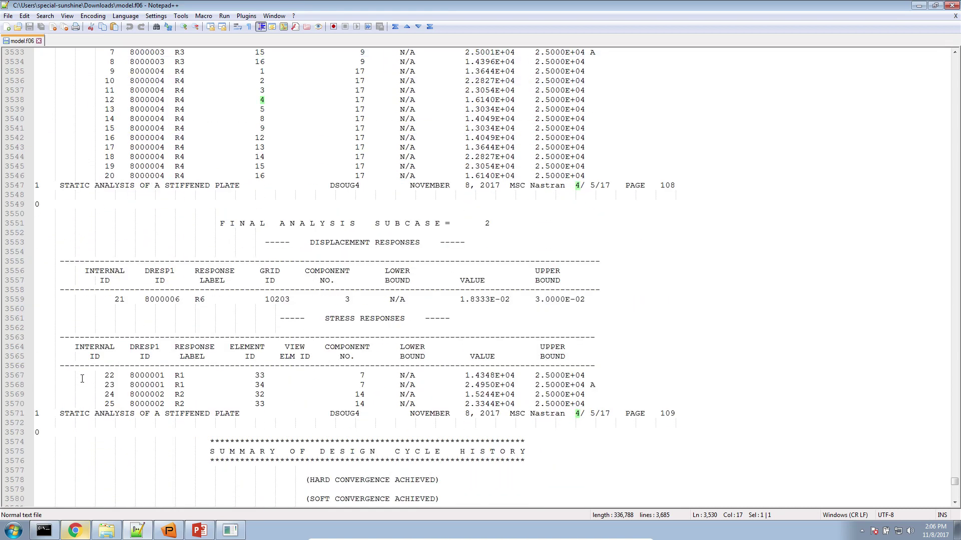
scroll(82, 379, "up", 8)
left_click(111, 252)
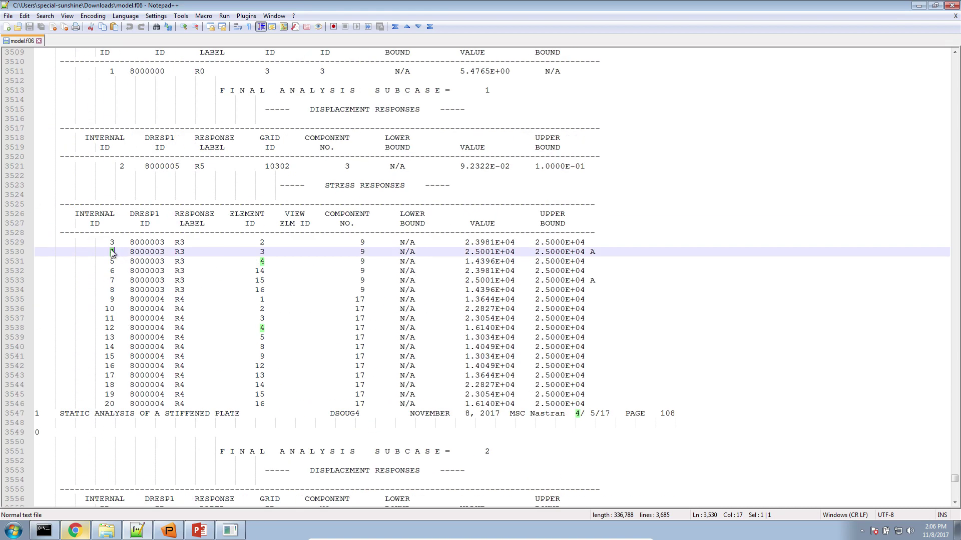
left_click_drag(111, 252, 180, 252)
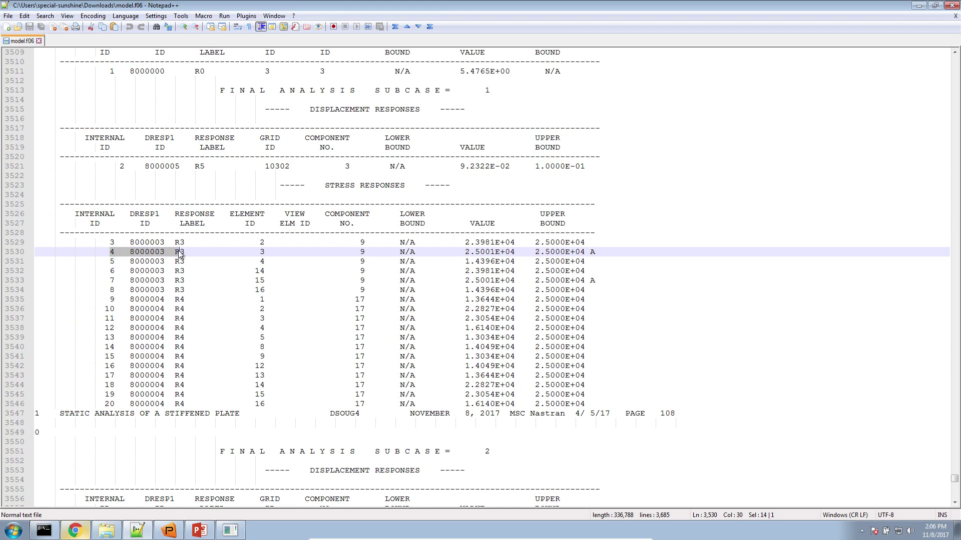
left_click(179, 251)
double_click(179, 252)
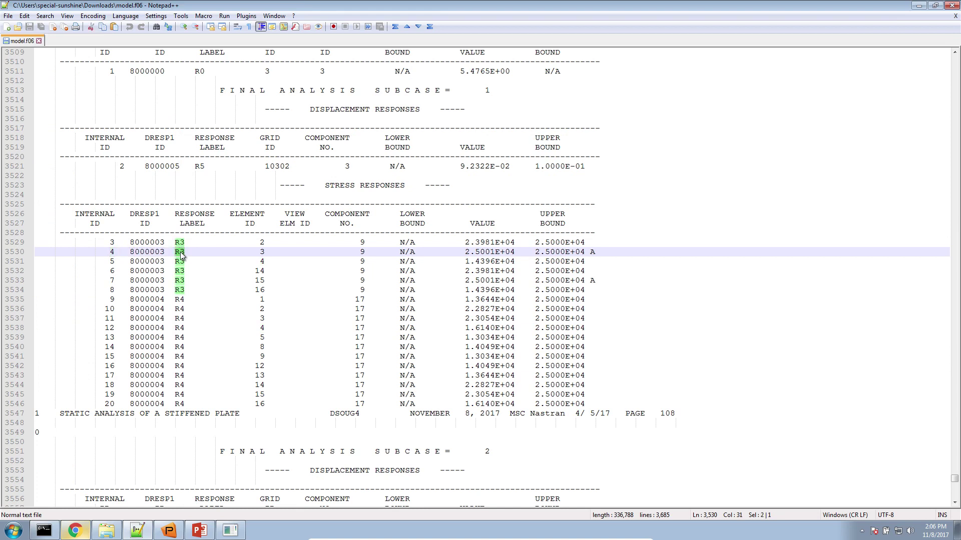
Step: Highlight the element ID and the stress value of the response with internal ID 4
double_click(262, 252)
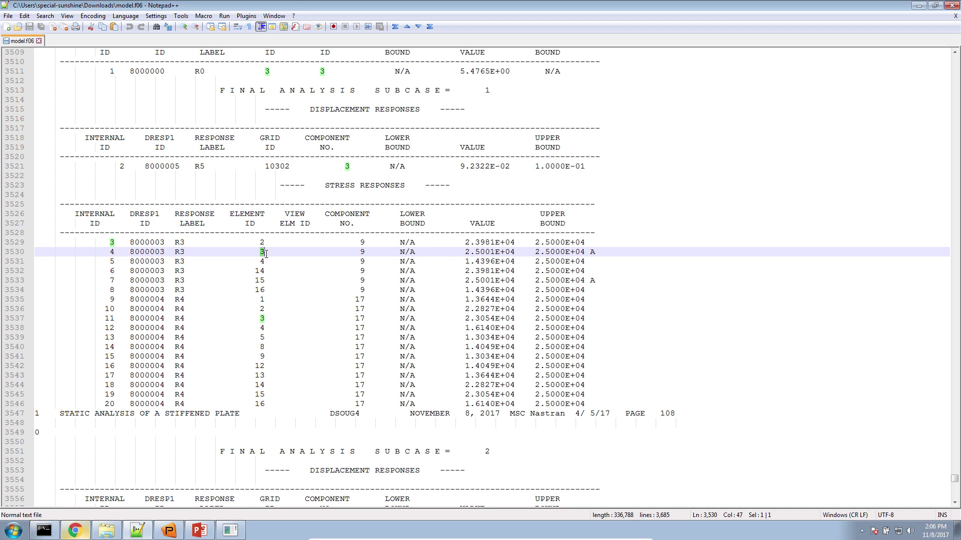
left_click(537, 252)
left_click_drag(465, 251, 517, 257)
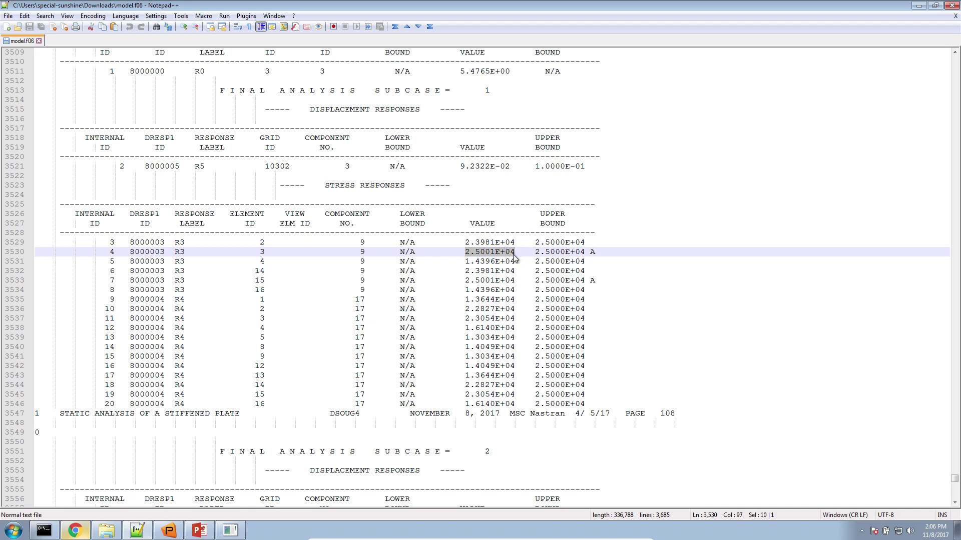
Step: Switch to the SOL 200 Web App and highlight the upper allowed limit of constraint r3
left_click(75, 530)
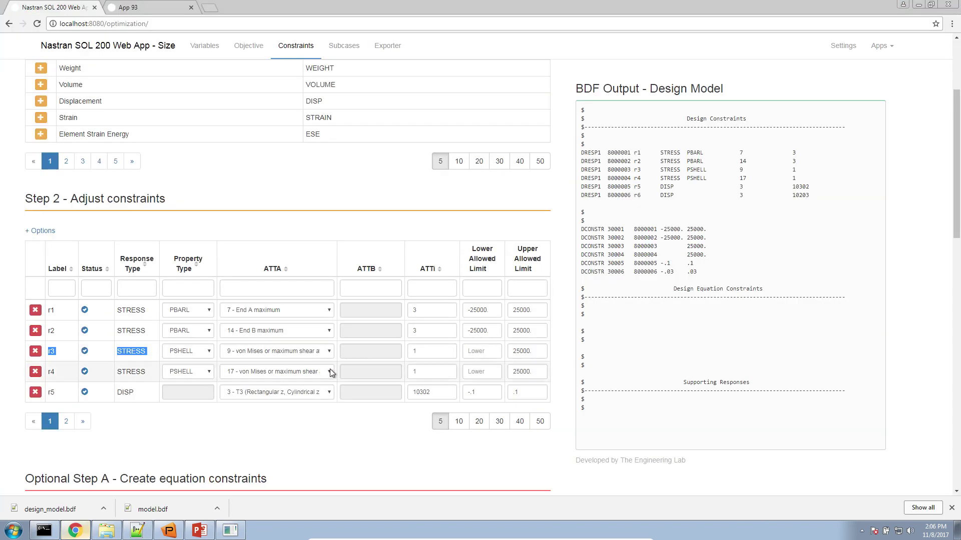
left_click_drag(533, 352, 503, 353)
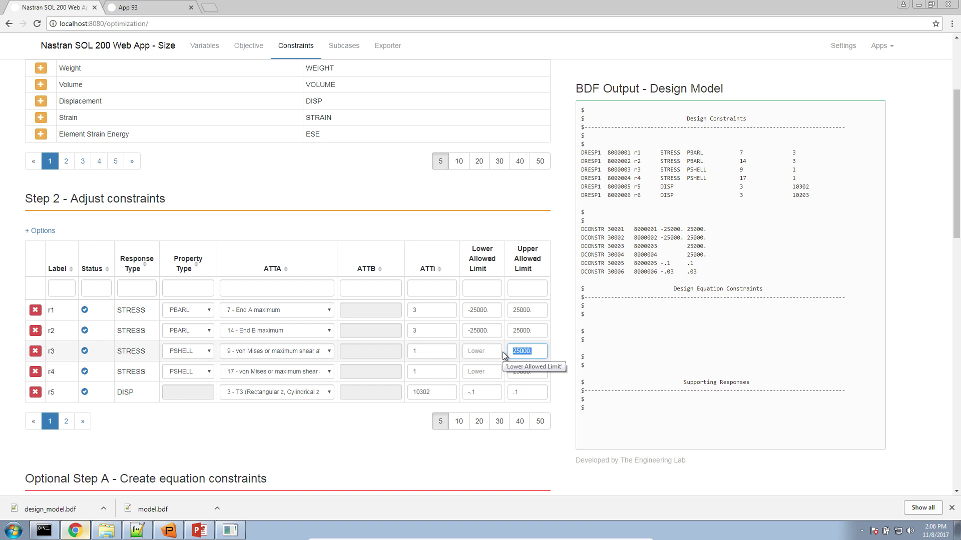
Step: Switch to Patran and reset the graphics to clear the deformation plot from the viewport
left_click(169, 531)
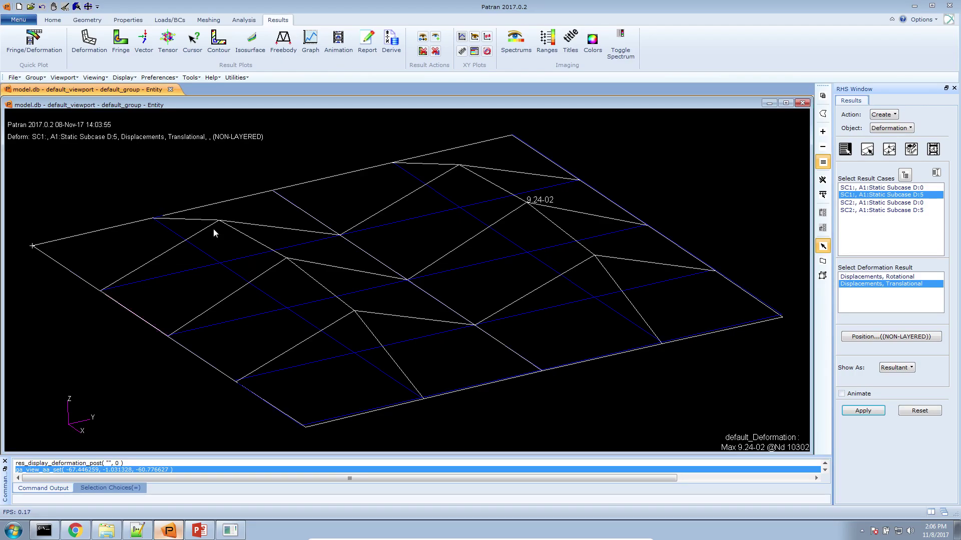
left_click(68, 7)
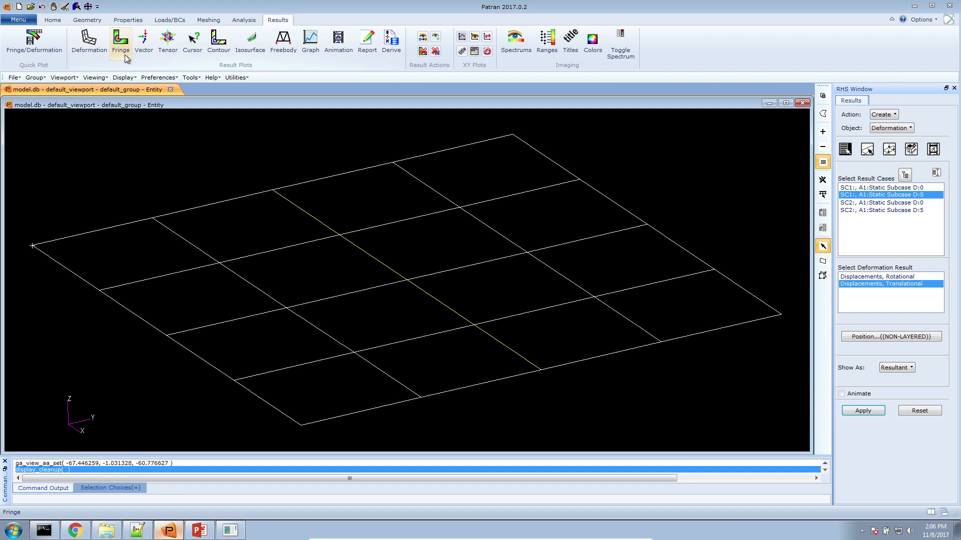
Step: Create a fringe plot of the von Mises Stress Tensor at Z2 for SC1 Static Subcase D:5
left_click(125, 58)
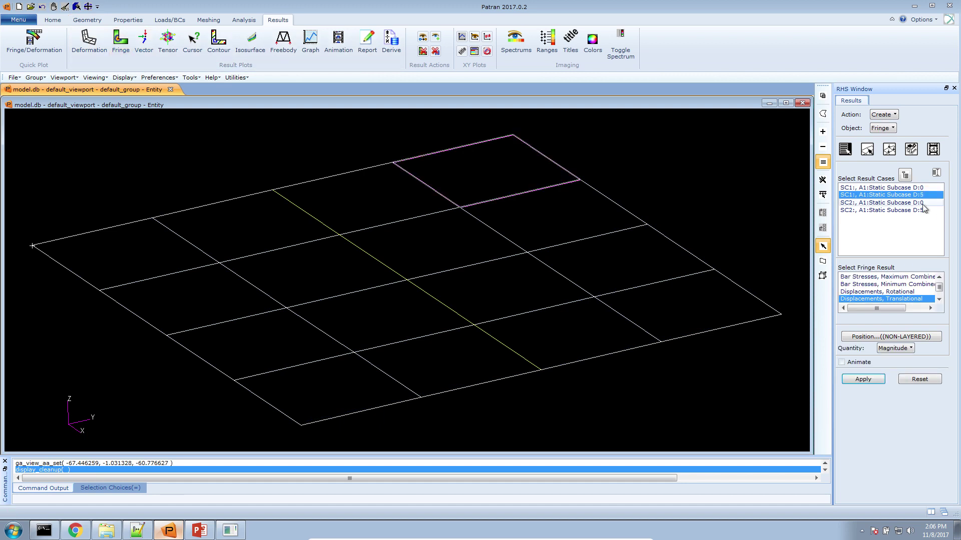
left_click(899, 348)
left_click(874, 384)
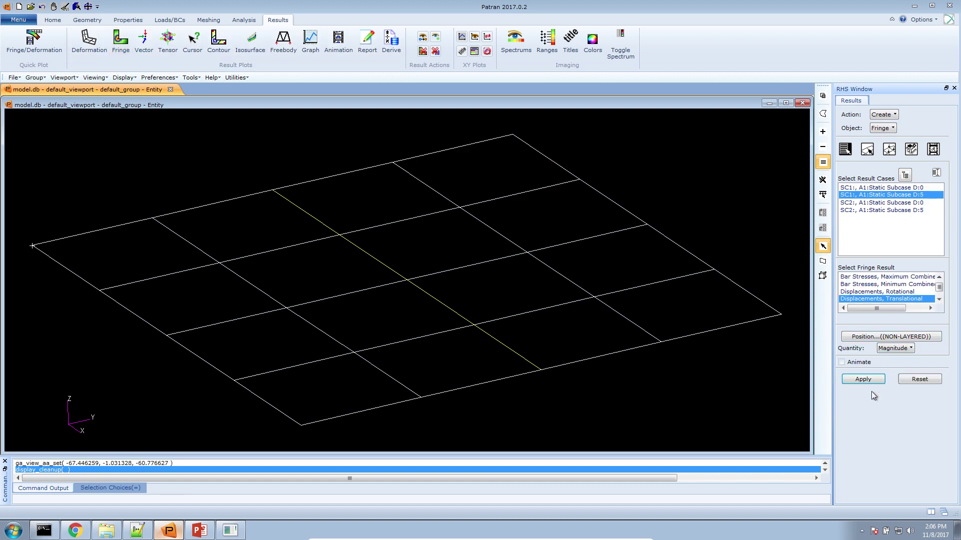
left_click_drag(939, 287, 936, 300)
left_click(927, 299)
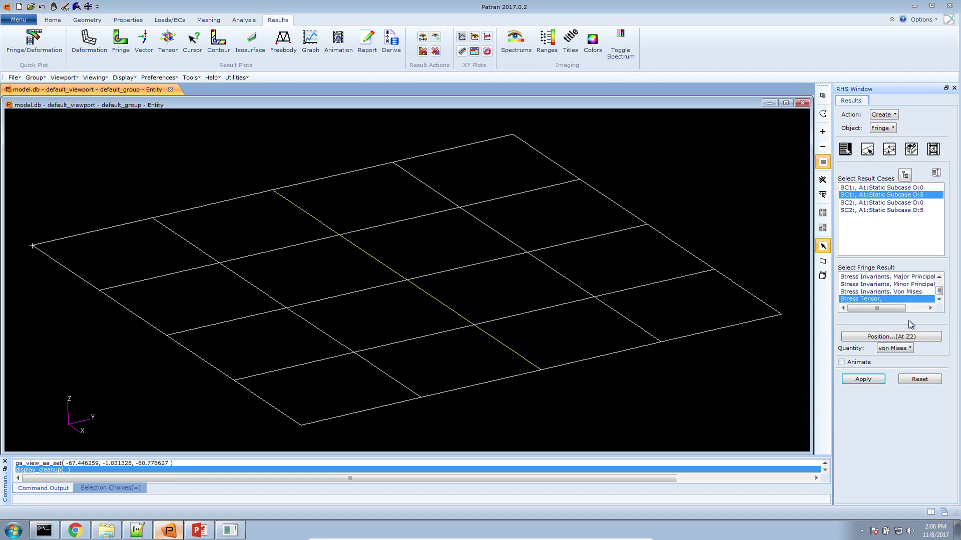
left_click(882, 379)
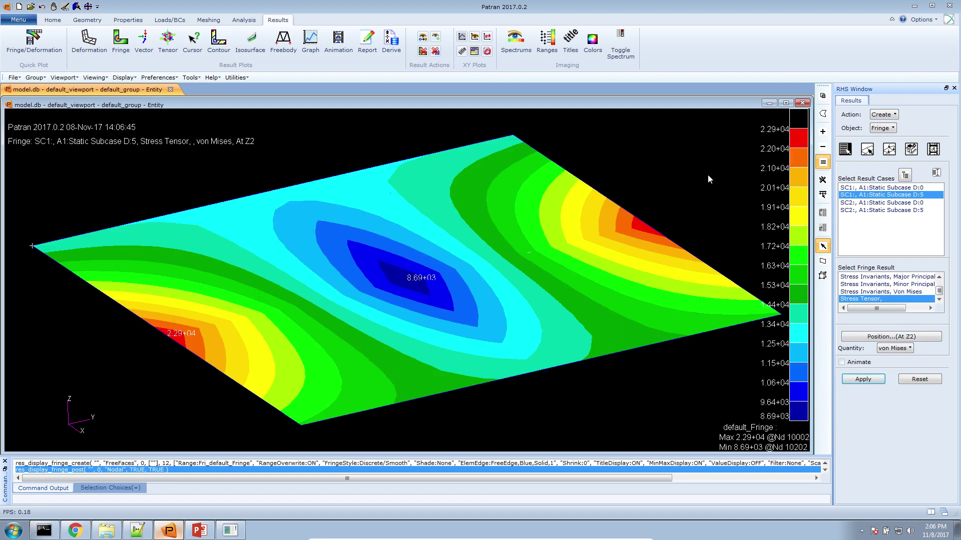
Step: Set the fringe's averaging domain to None and extrapolation to Centroid, and replot the stress by element
left_click(912, 150)
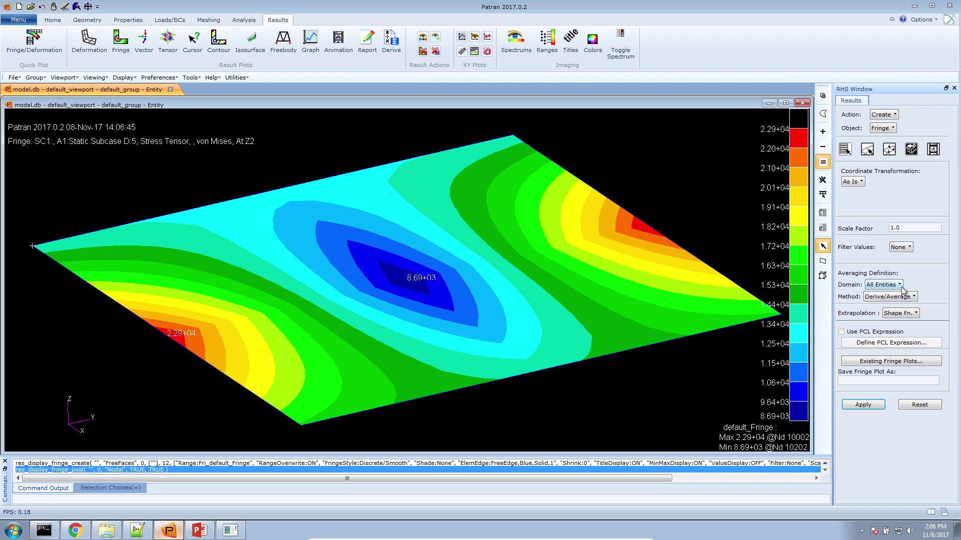
left_click(898, 285)
left_click(898, 350)
left_click(899, 313)
left_click(912, 352)
left_click(863, 407)
left_click_drag(609, 385, 603, 385)
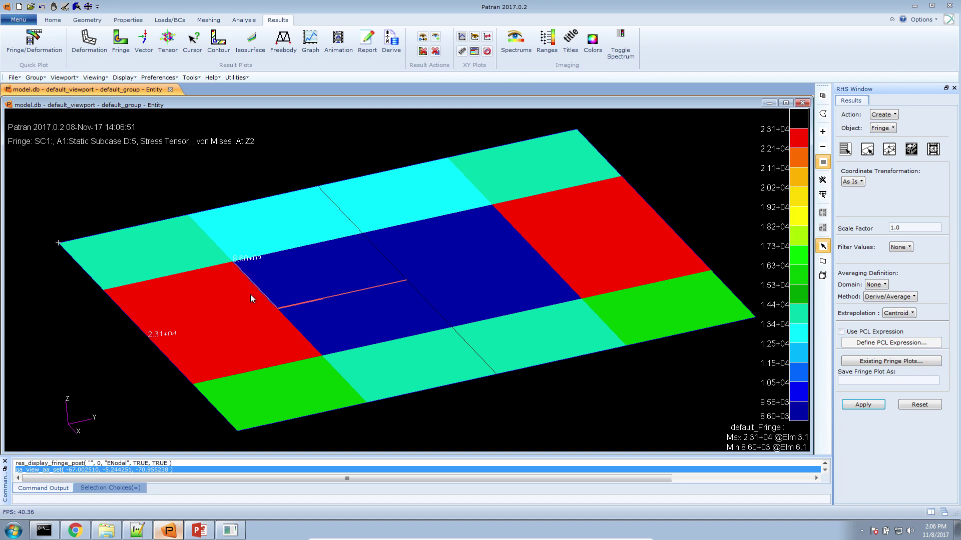
Step: Change the stress position to At Z1 and replot the von Mises fringe for SC1 Static Subcase D:5
left_click(849, 150)
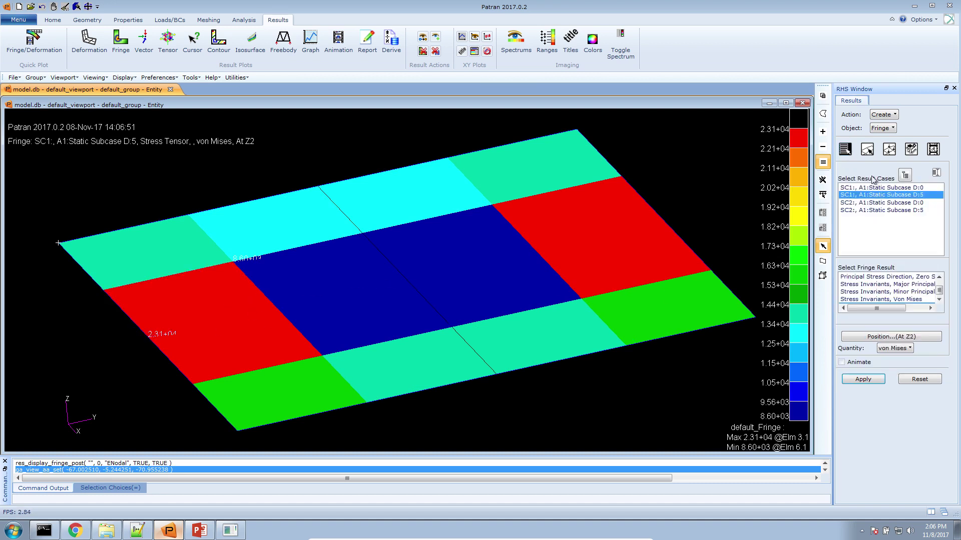
left_click(917, 210)
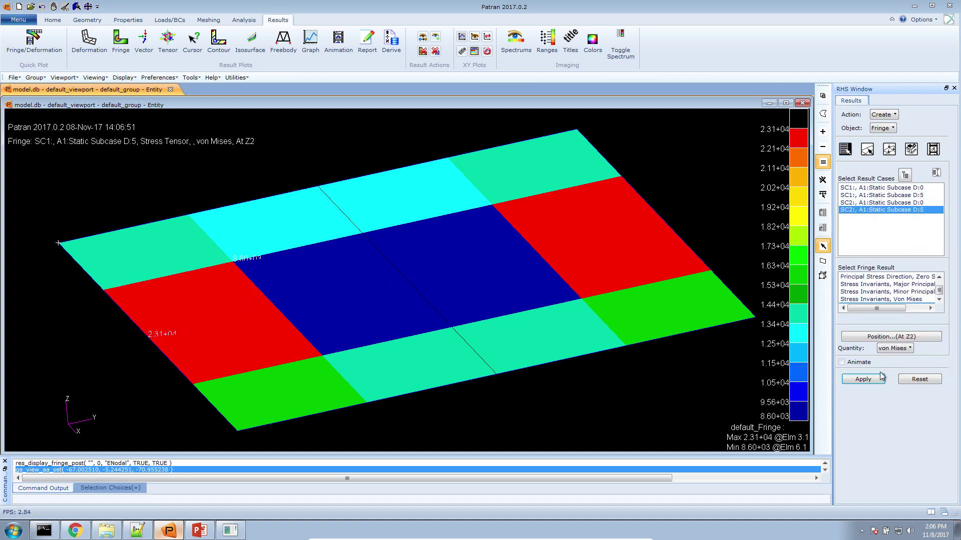
left_click(911, 337)
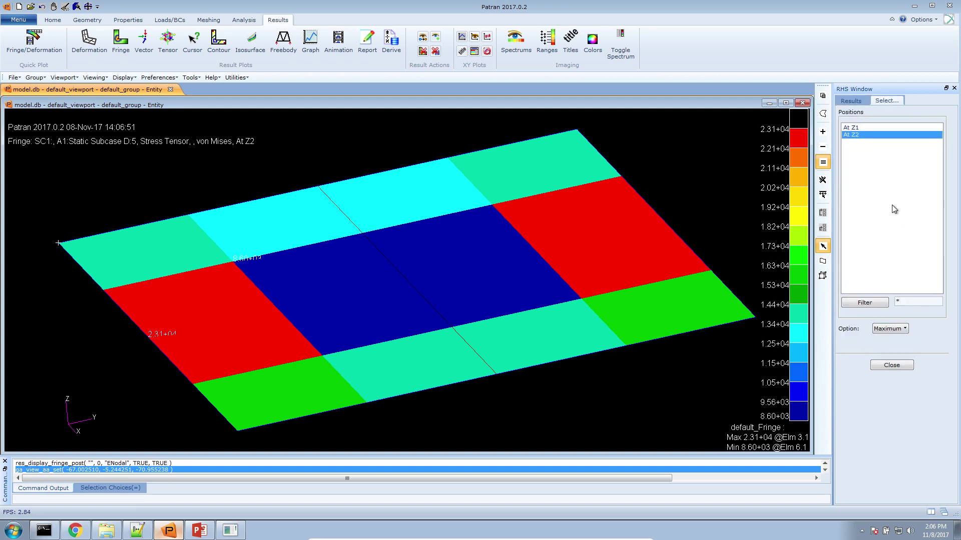
left_click(885, 127)
left_click(898, 369)
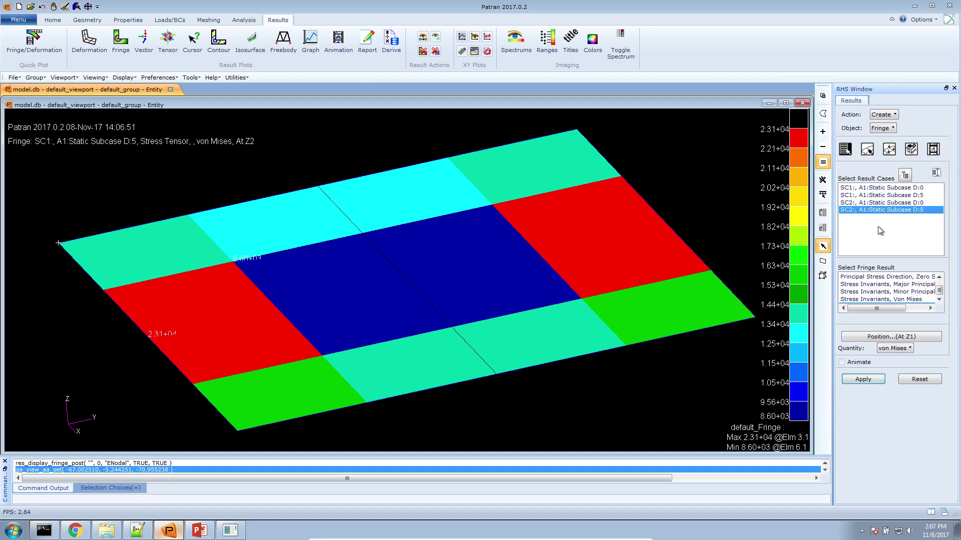
left_click(885, 195)
left_click(882, 377)
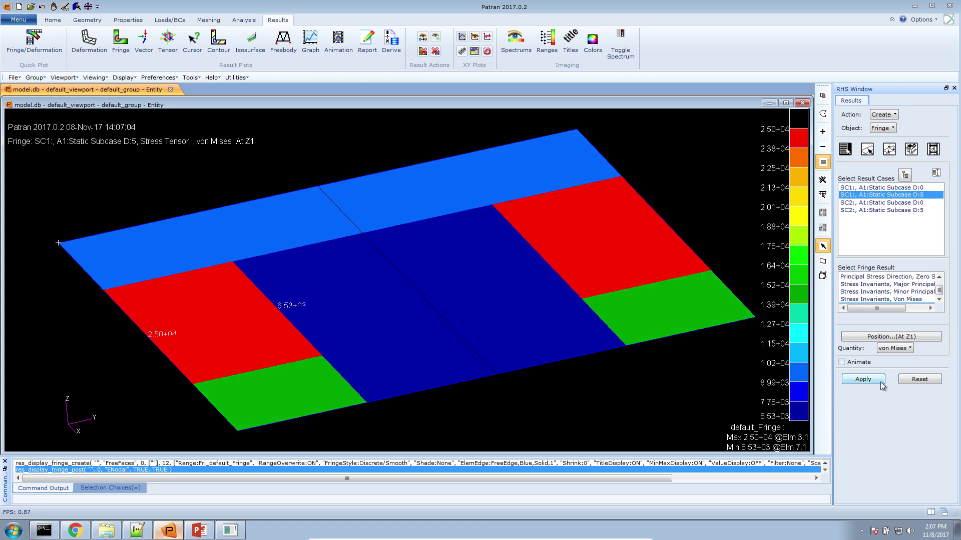
left_click_drag(150, 329, 156, 321)
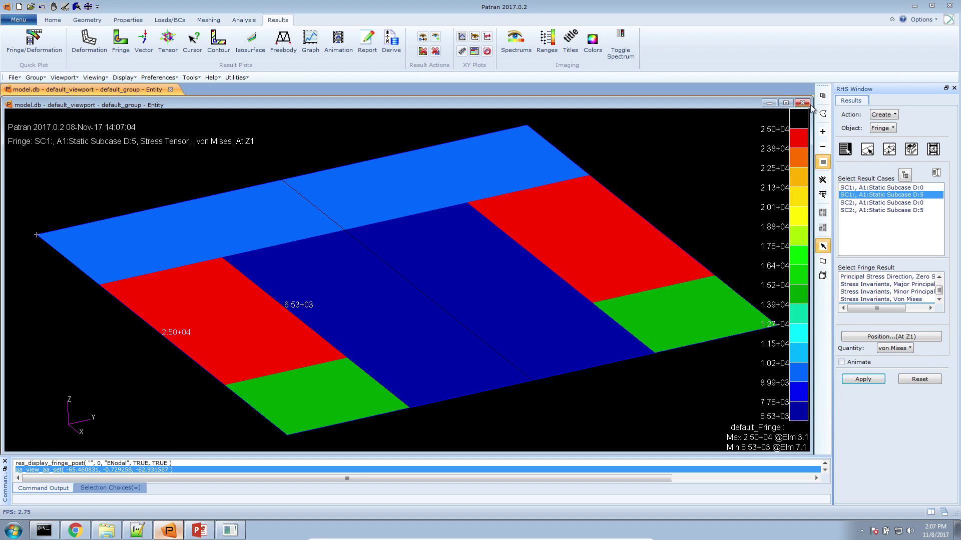
Step: Switch to the SOL 200 Web App plots and examine the objective history from Initial Design to Final Design against Patran's result cases
left_click(906, 188)
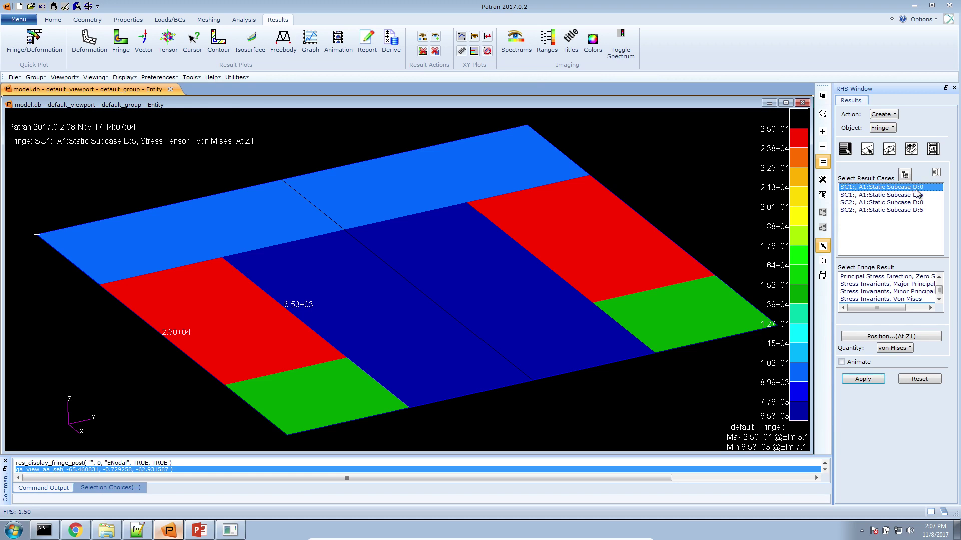
left_click(69, 531)
left_click(180, 8)
scroll(283, 196, "up", 10)
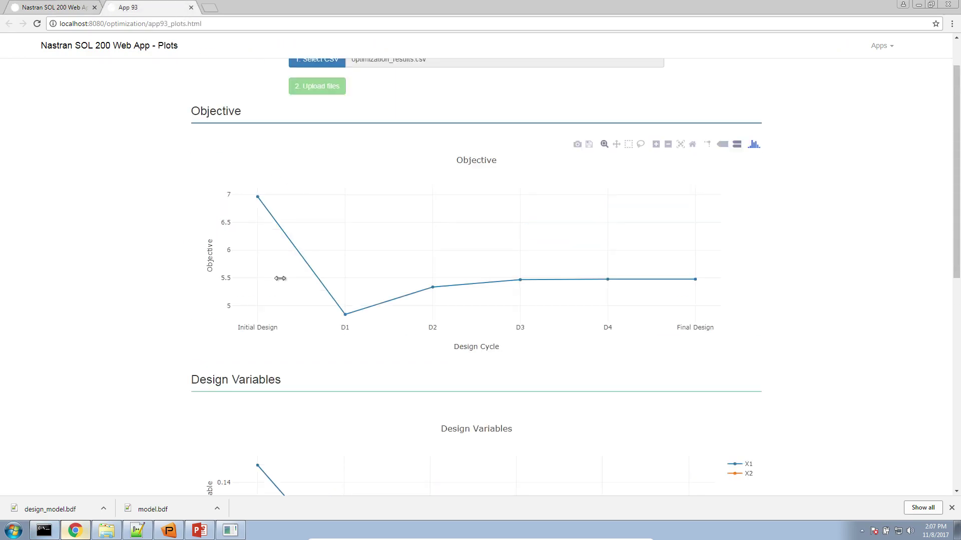
scroll(279, 278, "up", 2)
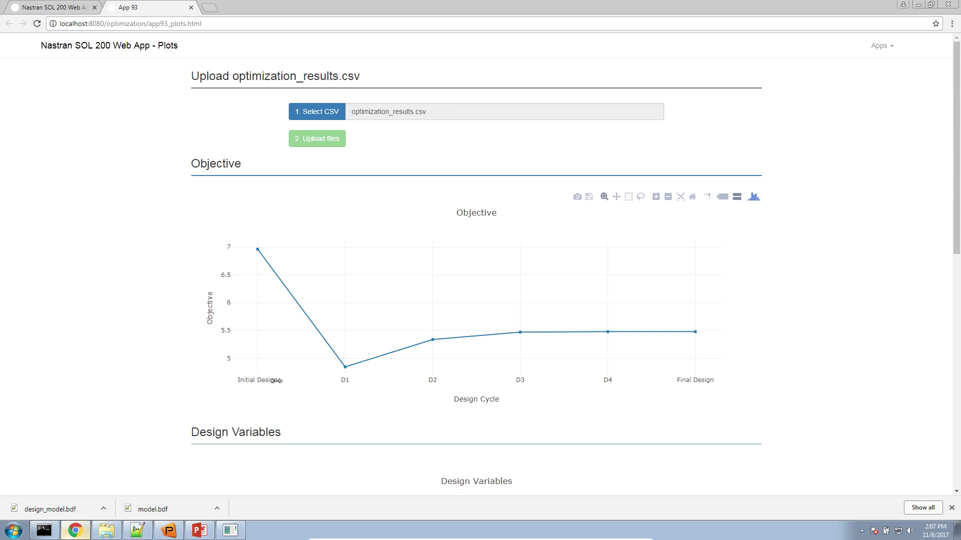
left_click(169, 530)
left_click(914, 196)
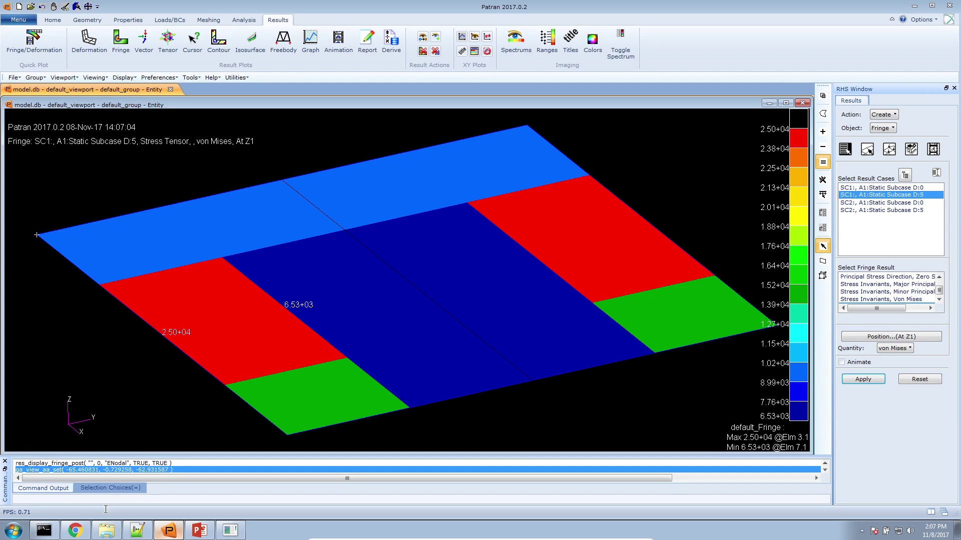
left_click(75, 530)
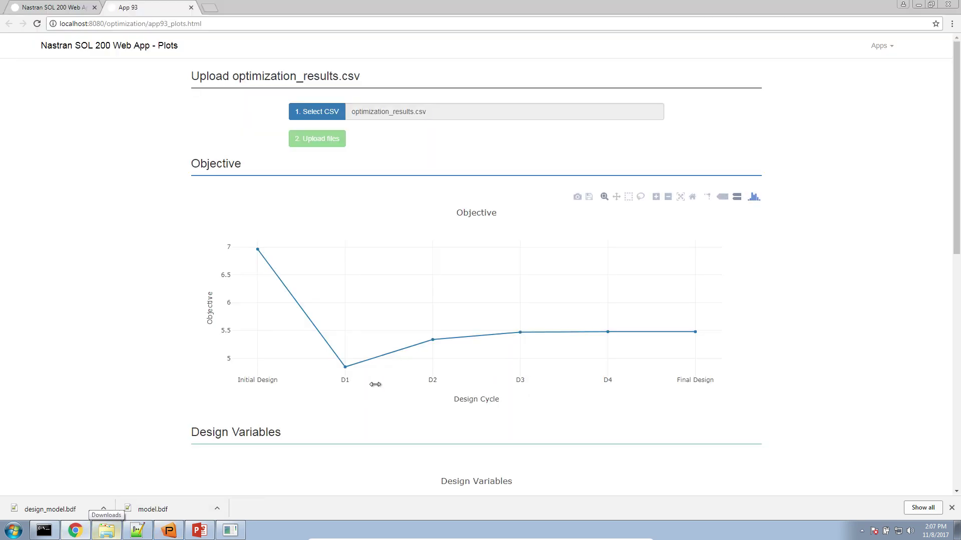
mouse_move(699, 371)
Step: Return to Patran and plot the At Z1 von Mises fringe for SC1 at D:0 and again at D:5
left_click(919, 7)
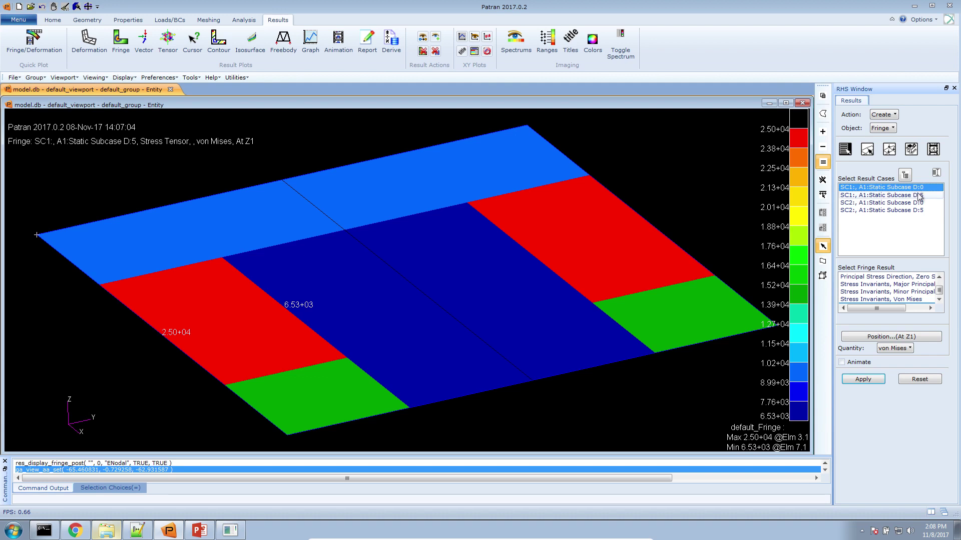
left_click(875, 380)
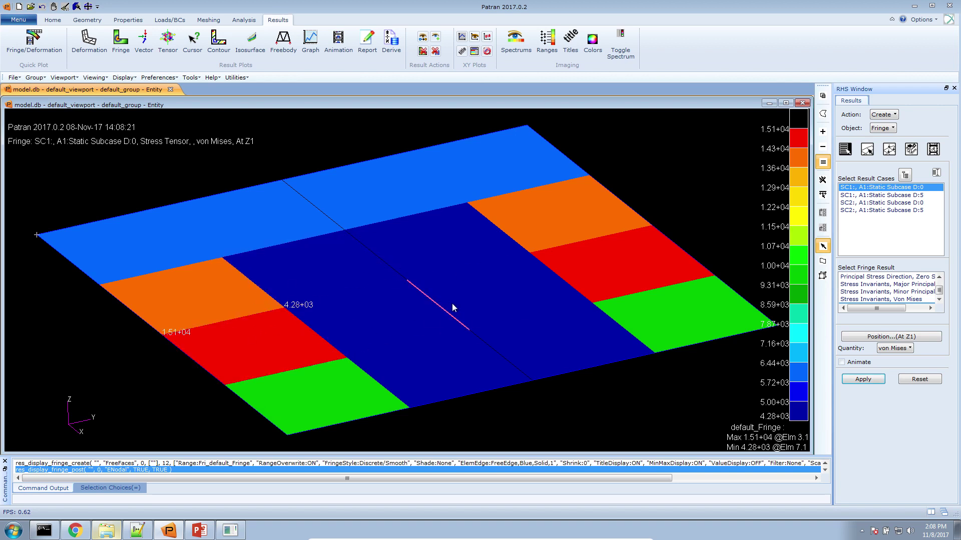
left_click(864, 195)
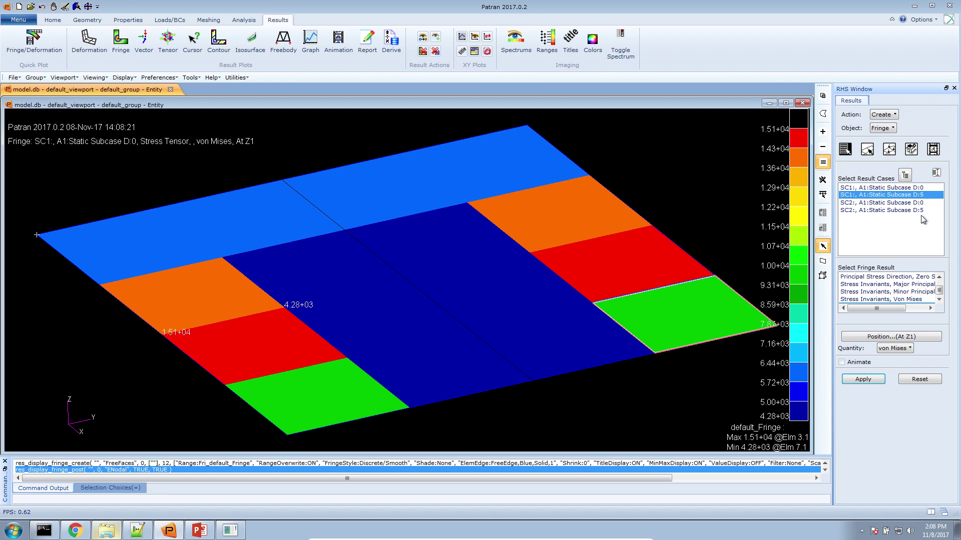
left_click(863, 379)
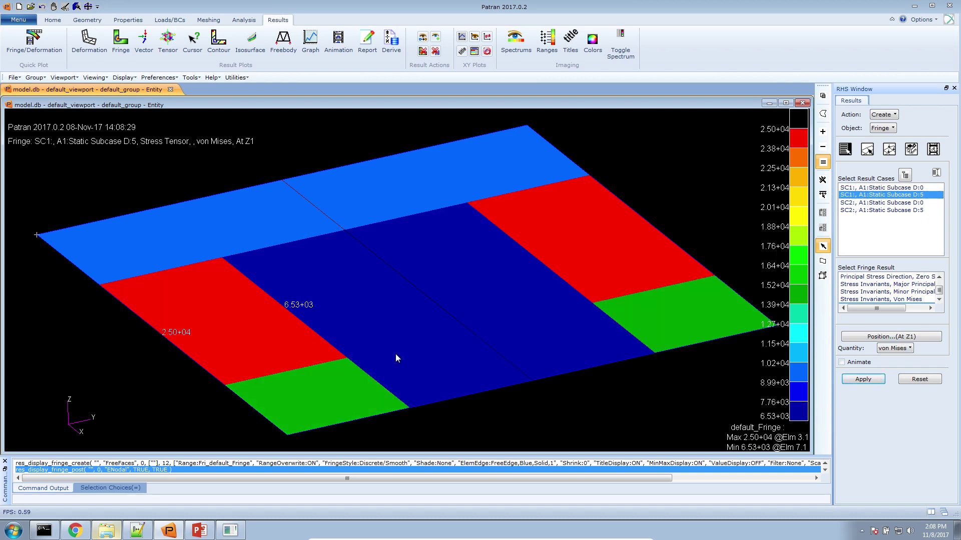
Step: Plot the At Z1 von Mises fringe for SC2 at D:0 and again at D:5
left_click(868, 203)
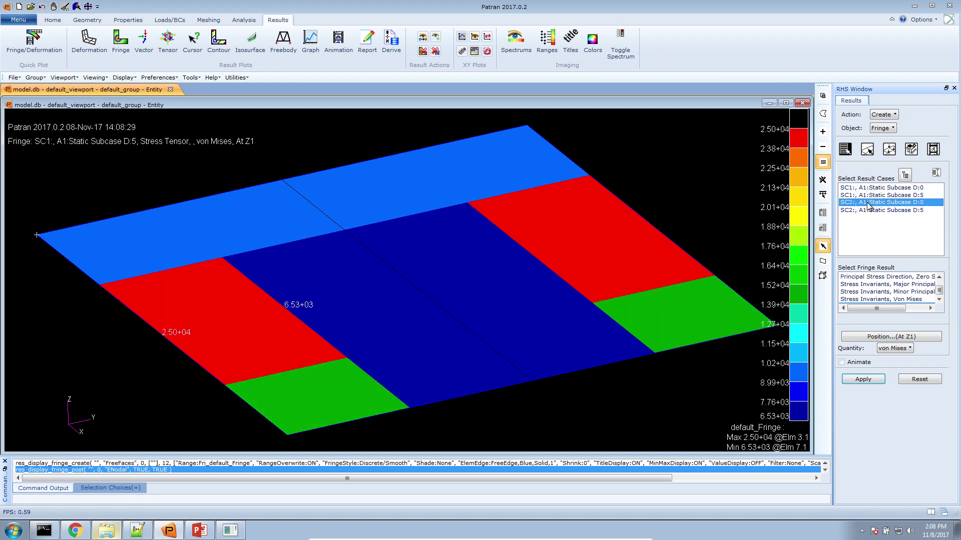
left_click_drag(872, 205, 875, 218)
left_click(879, 203)
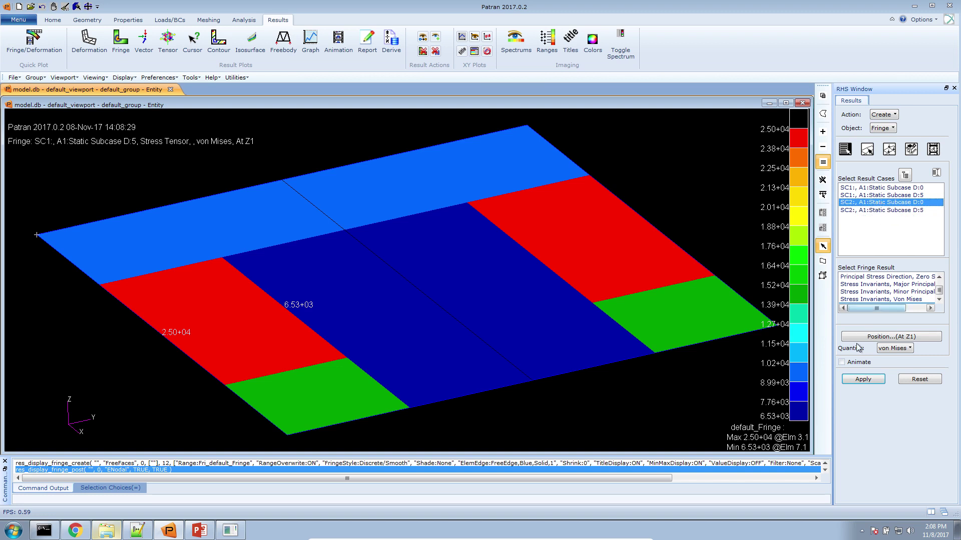
left_click(857, 381)
left_click(880, 209)
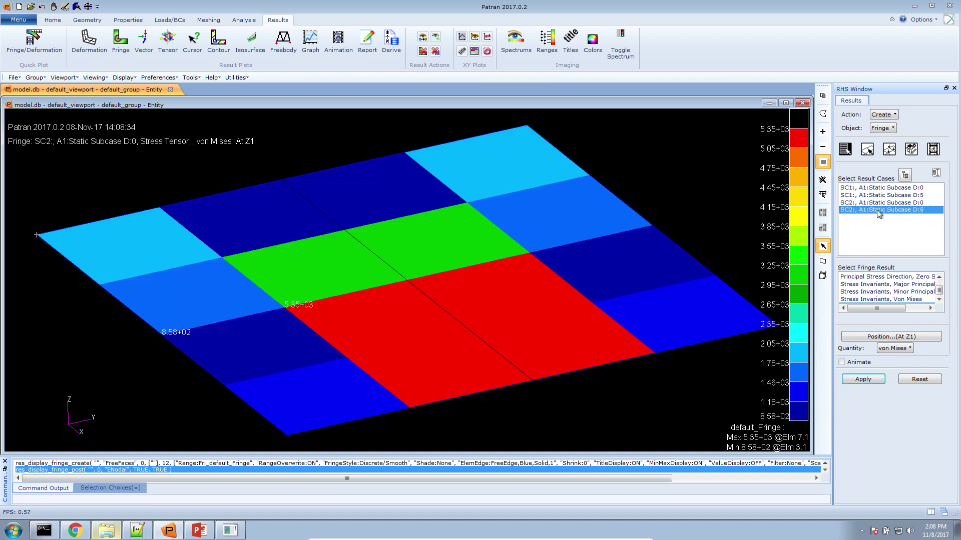
left_click(875, 381)
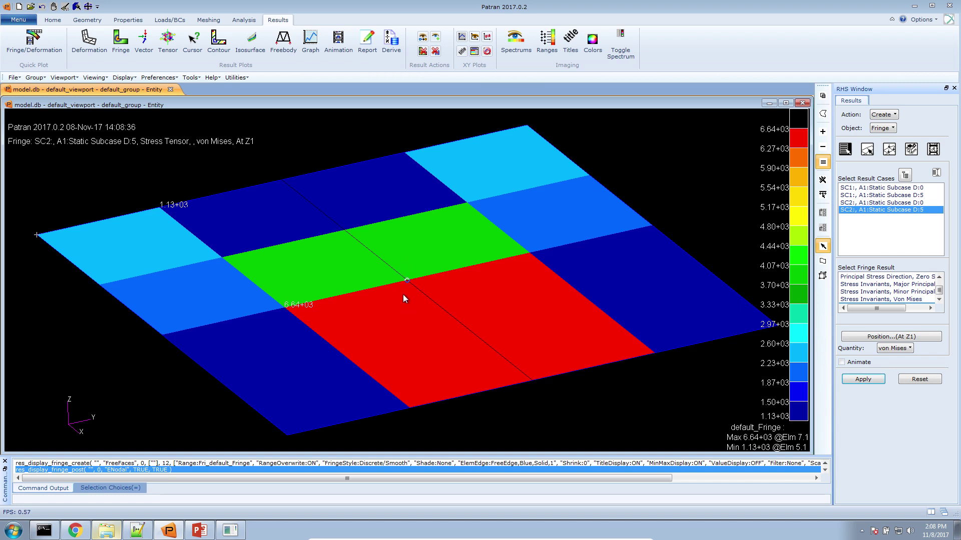
left_click_drag(509, 247, 654, 188)
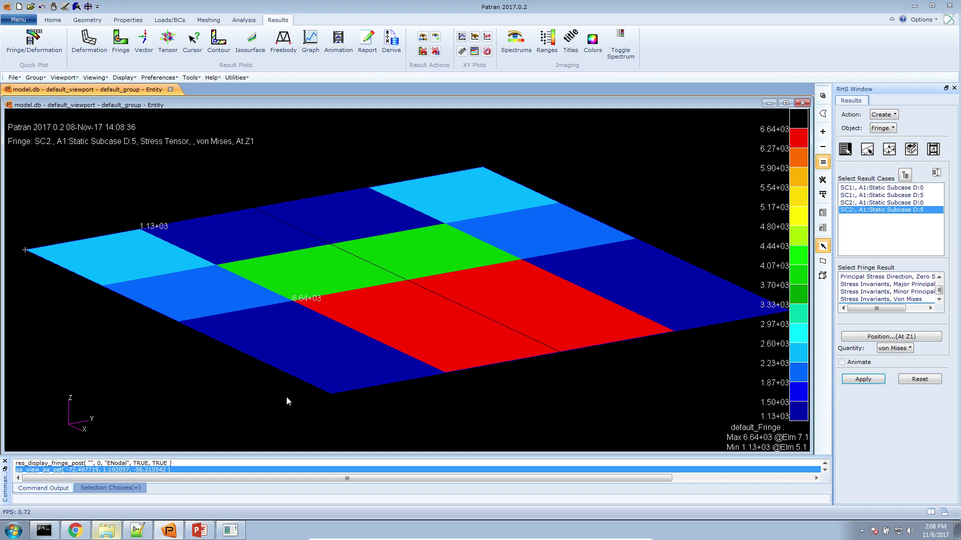
Step: Clear the open windows from the desktop, open dsoug4.dat in Notepad++ and close model.f06
left_click(914, 6)
left_click(919, 5)
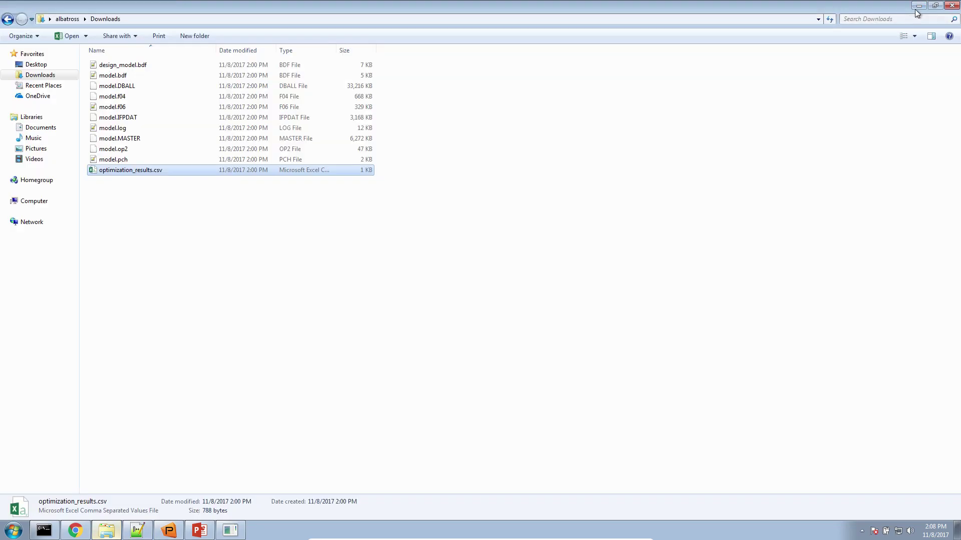
left_click(919, 6)
left_click_drag(399, 279, 247, 280)
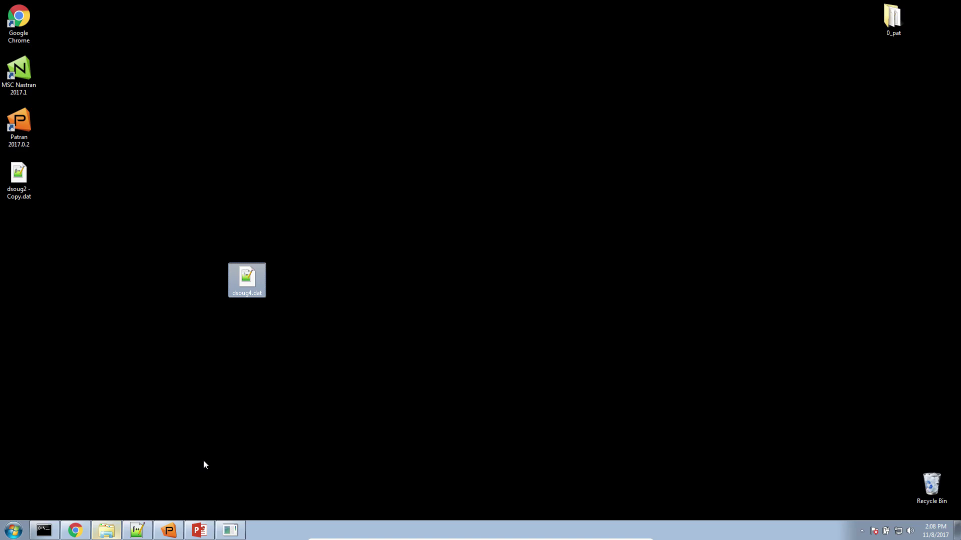
double_click(239, 277)
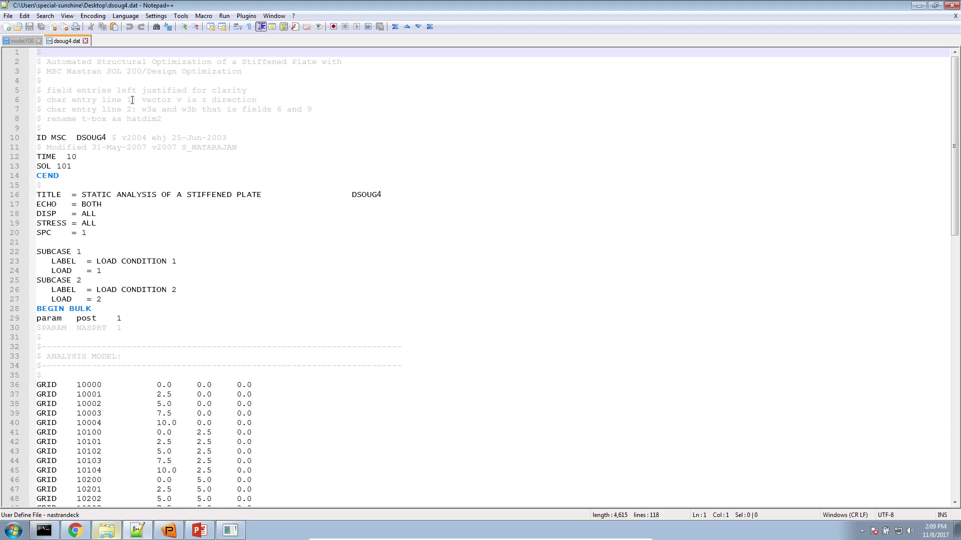
left_click(39, 41)
Step: Find the PBARL hat entry in dsoug4.dat, and highlight the entry and its second dimension, 0.1
scroll(126, 324, "down", 20)
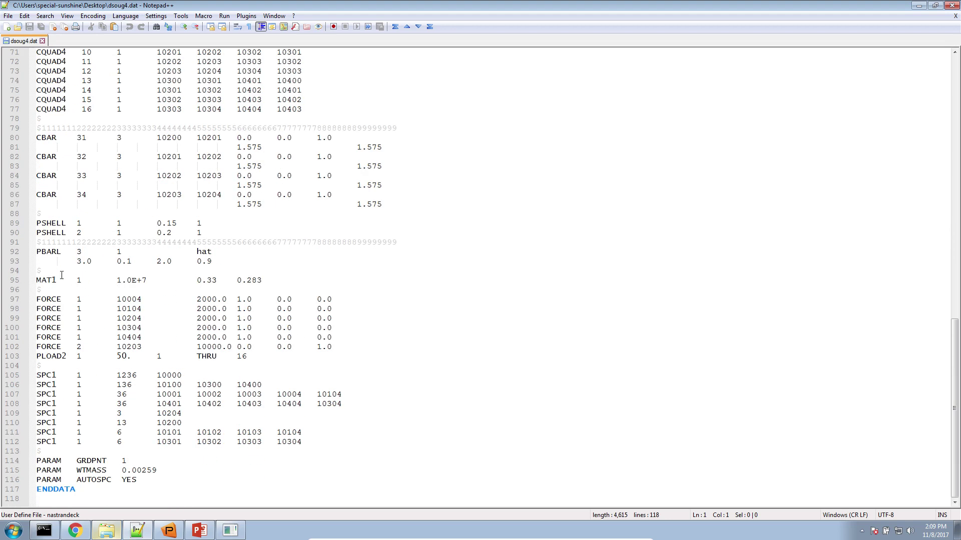
left_click_drag(226, 259, 28, 258)
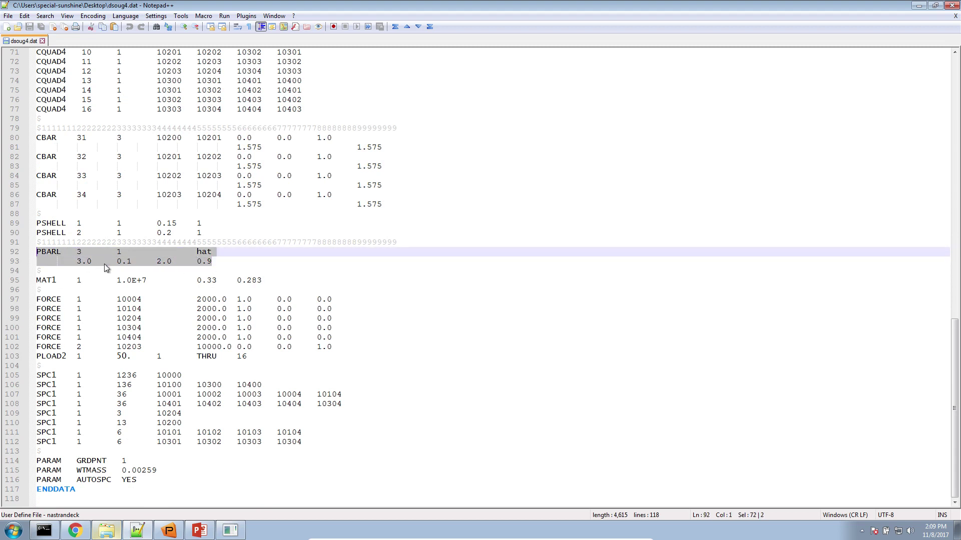
scroll(139, 279, "up", 3, "ctrl")
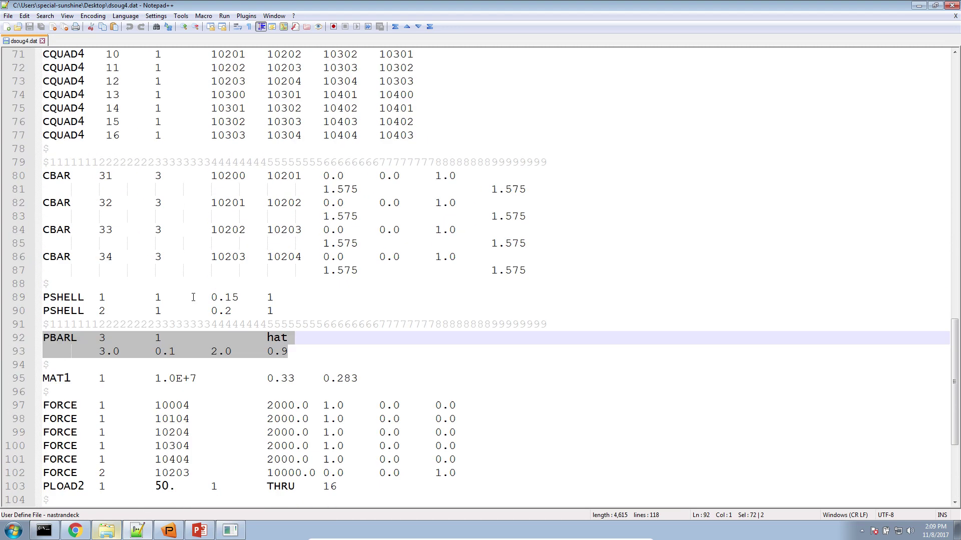
left_click_drag(153, 351, 177, 353)
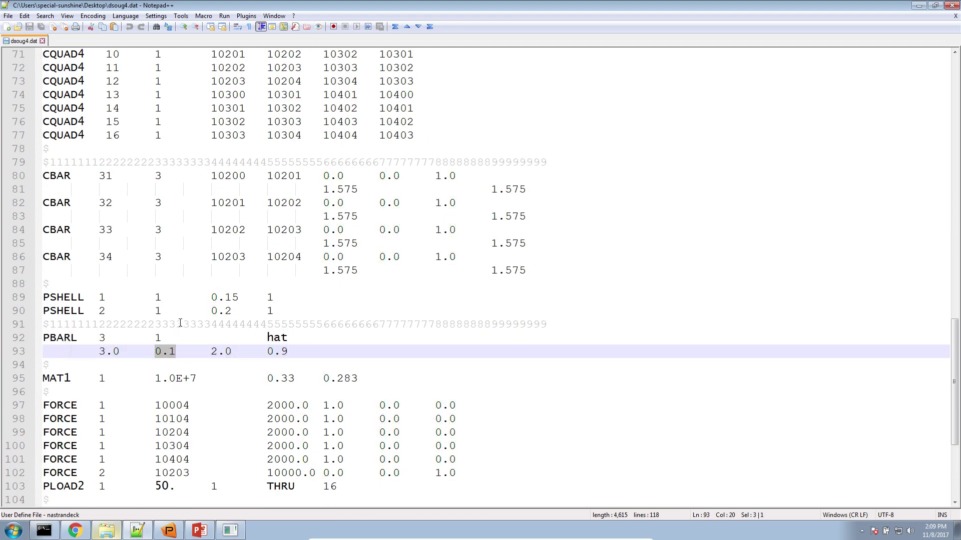
Step: Highlight the PSHELL 1 entry and its thickness value
triple_click(107, 300)
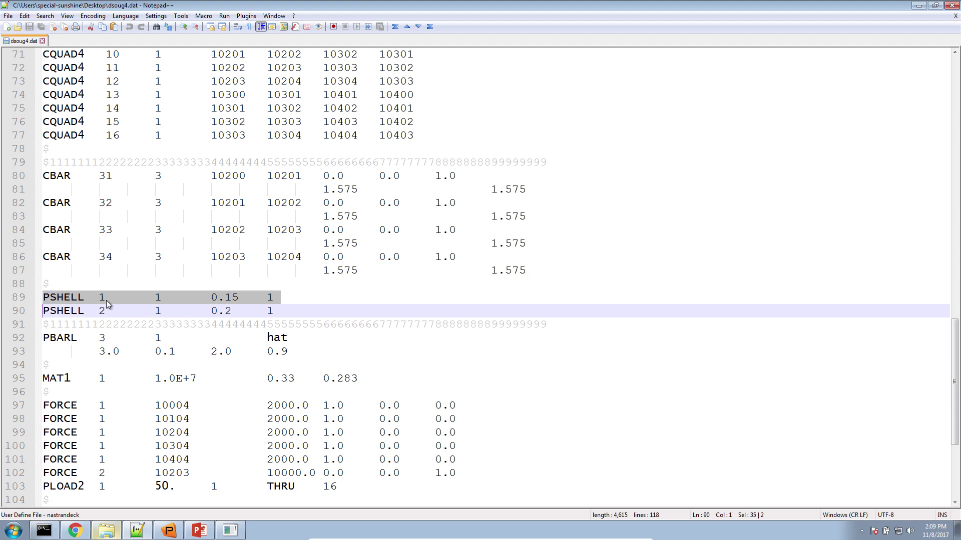
left_click(234, 289)
double_click(232, 297)
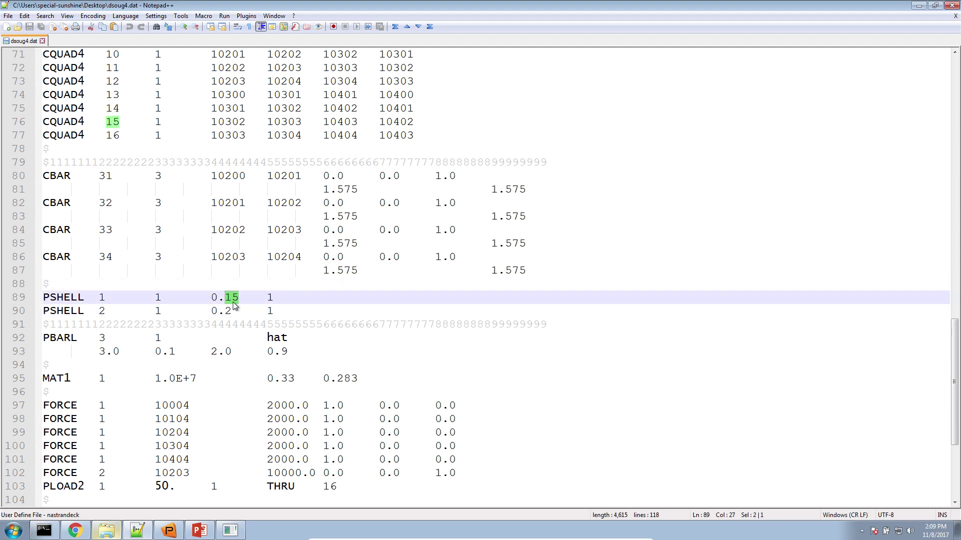
Step: Make a duplicate of dsoug4.dat on the desktop
left_click(957, 535)
right_click(234, 265)
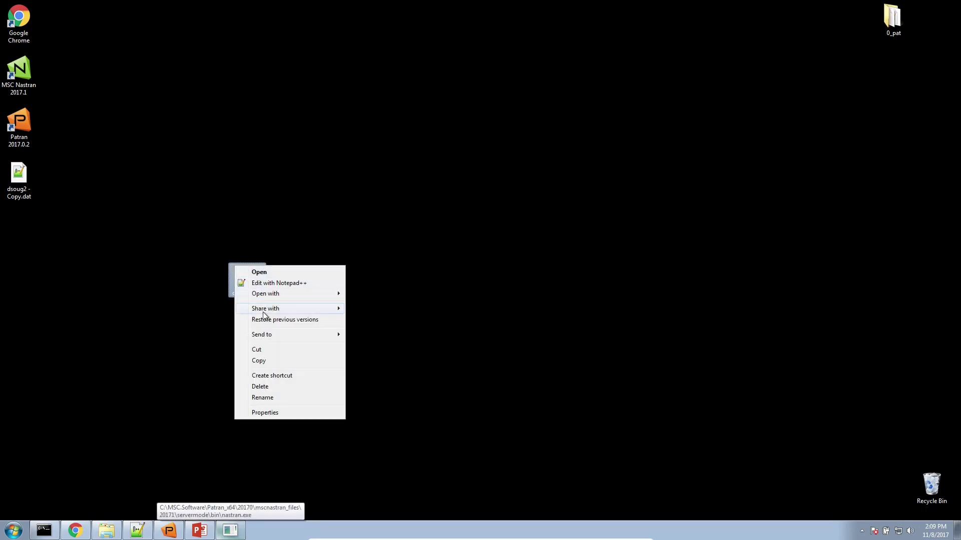
left_click(267, 360)
right_click(707, 283)
left_click(733, 327)
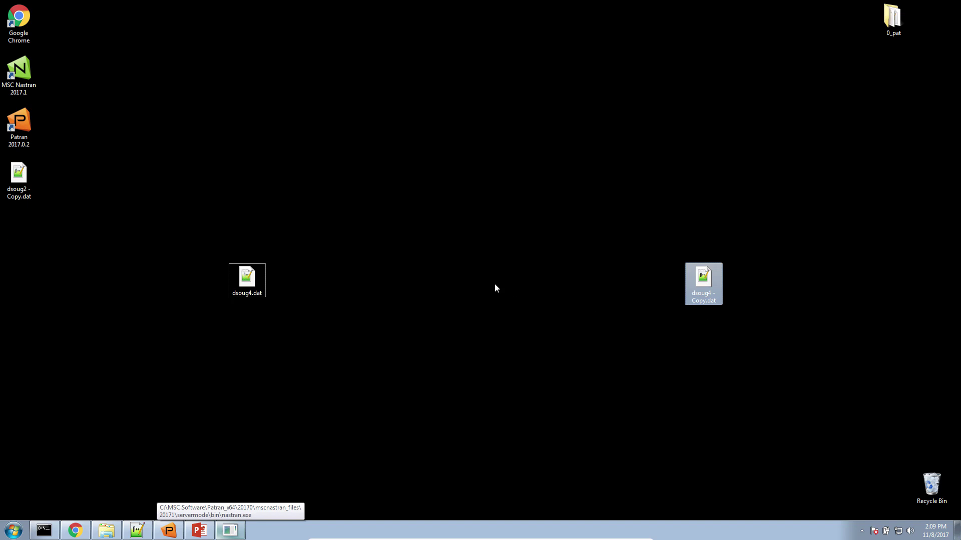
Step: Open dsoug4 - Copy.dat in place of the original dsoug4.dat and find the thickness in its PSHELL 1 entry
double_click(711, 280)
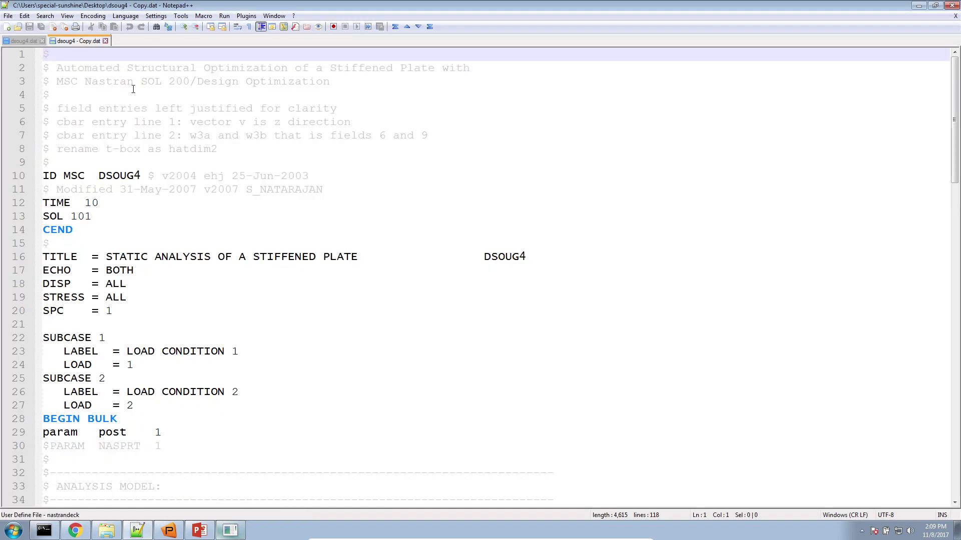
left_click(42, 41)
scroll(233, 375, "down", 20)
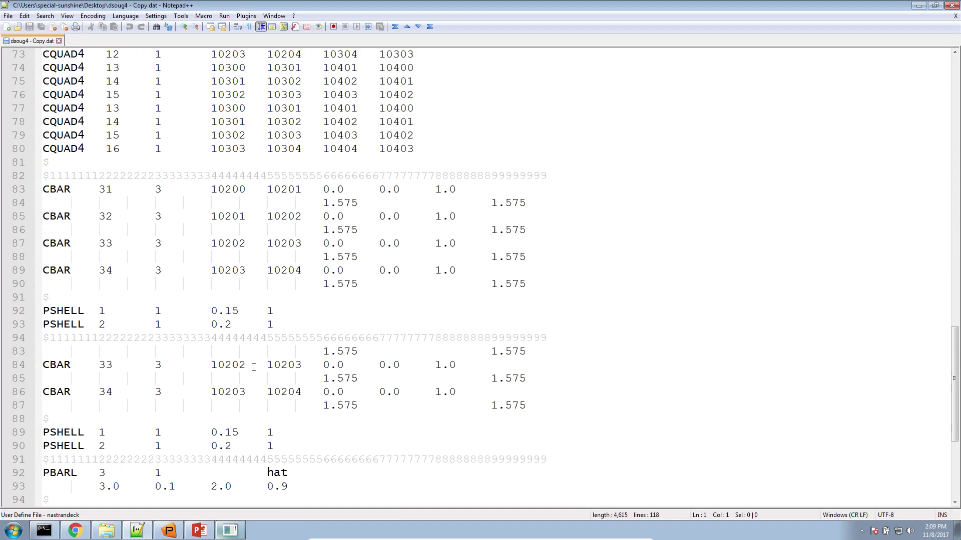
scroll(257, 364, "up", 7)
scroll(157, 440, "down", 1)
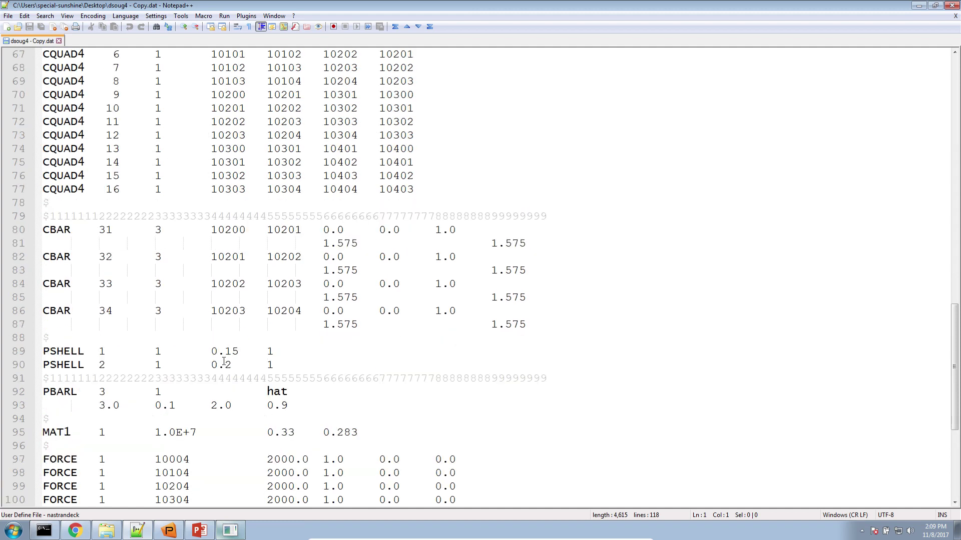
left_click_drag(226, 353, 225, 356)
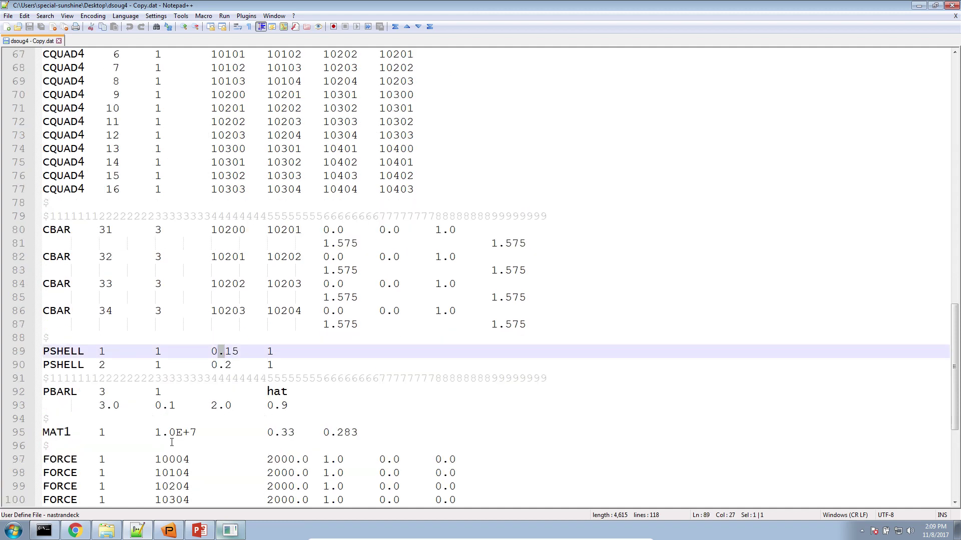
Step: Open model.pch from the Downloads folder in Notepad++
left_click(106, 530)
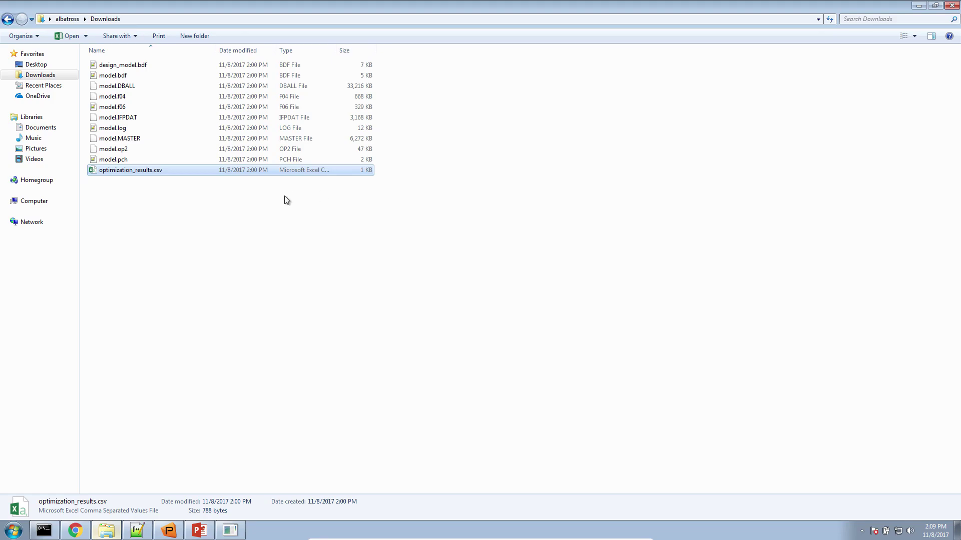
left_click(244, 161)
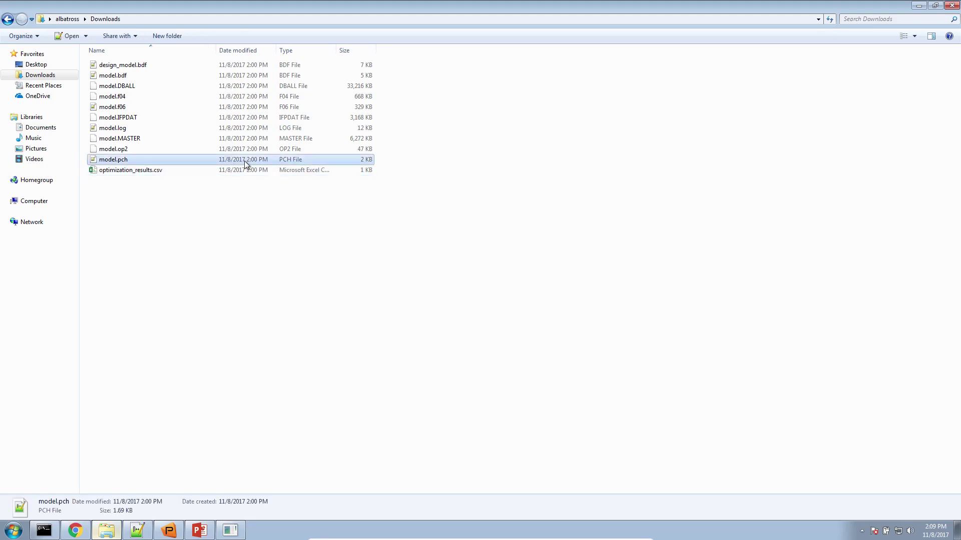
right_click(244, 158)
left_click(279, 174)
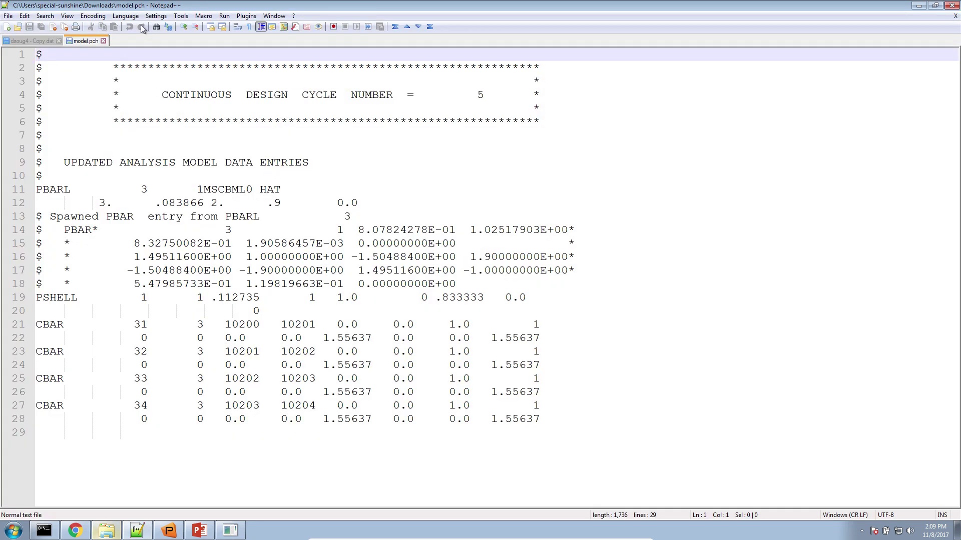
Step: Apply the nastrandeck language highlighting to model.pch and highlight the second dimension of its PBARL hat entry
left_click(126, 16)
left_click(145, 284)
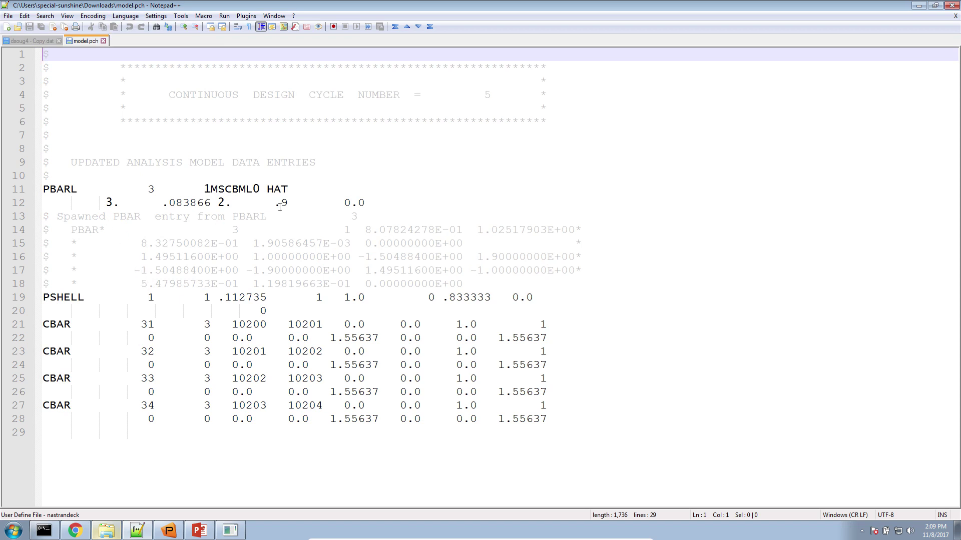
left_click_drag(168, 203, 211, 204)
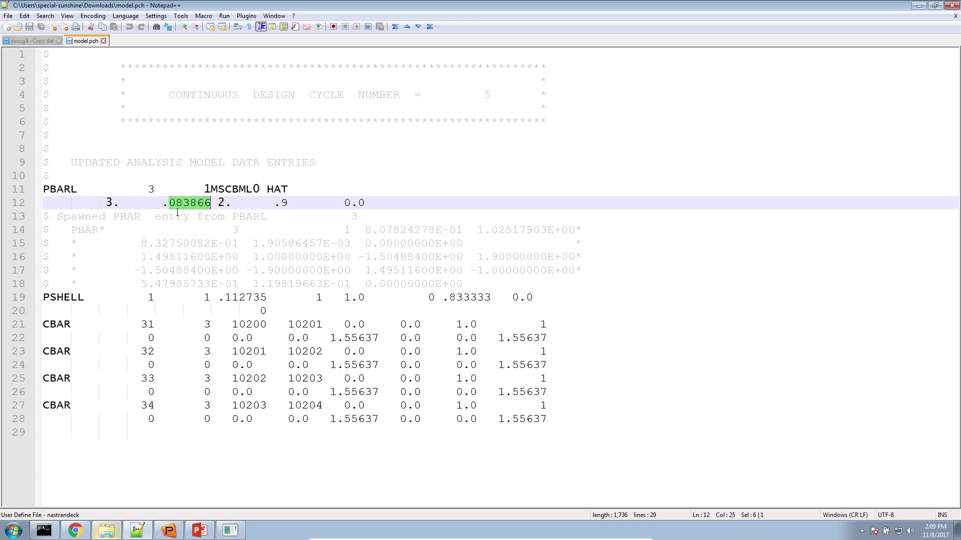
Step: Arrange the two files side by side, with model.pch in the first view and dsoug4 - Copy.dat in the second
right_click(40, 42)
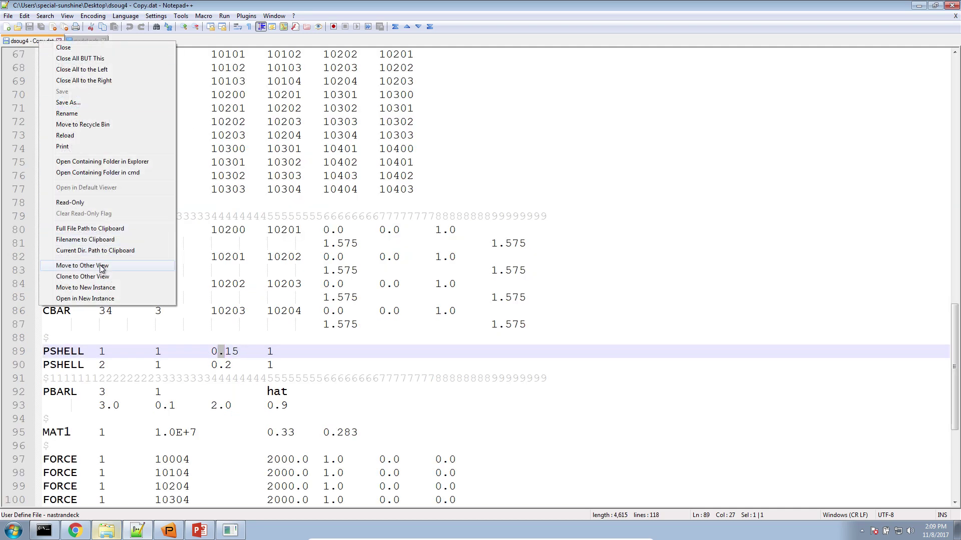
left_click(80, 266)
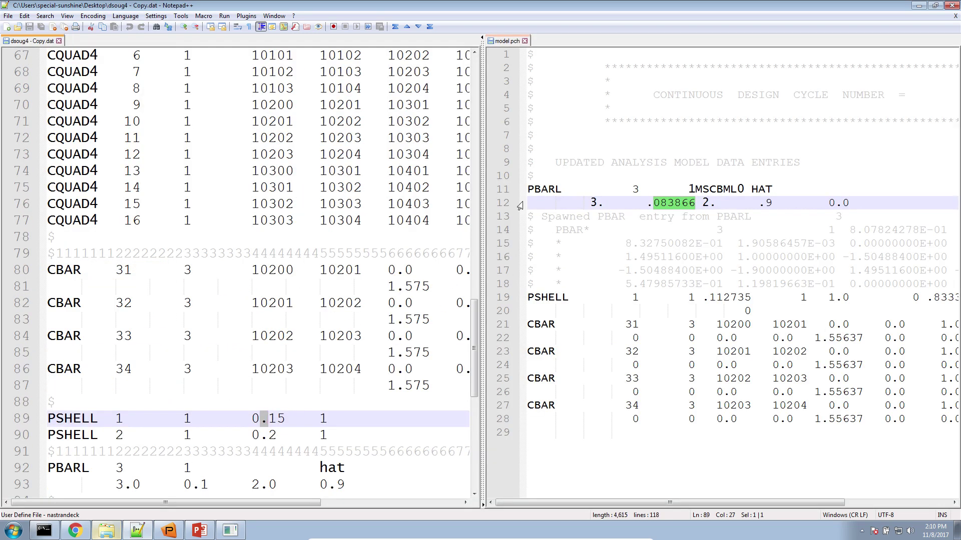
left_click(489, 42)
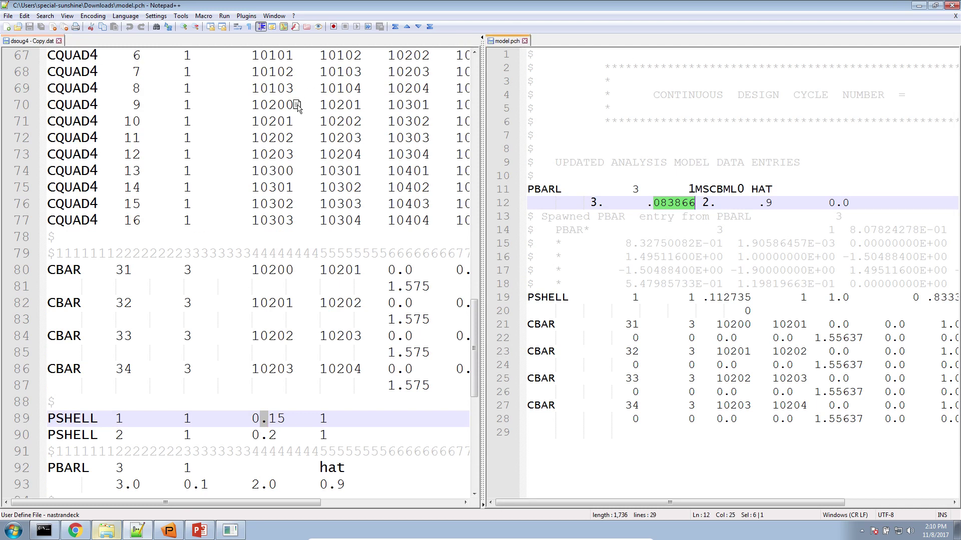
left_click_drag(506, 41, 50, 41)
left_click(45, 42)
left_click(69, 42)
left_click(44, 41)
right_click(45, 40)
left_click(75, 264)
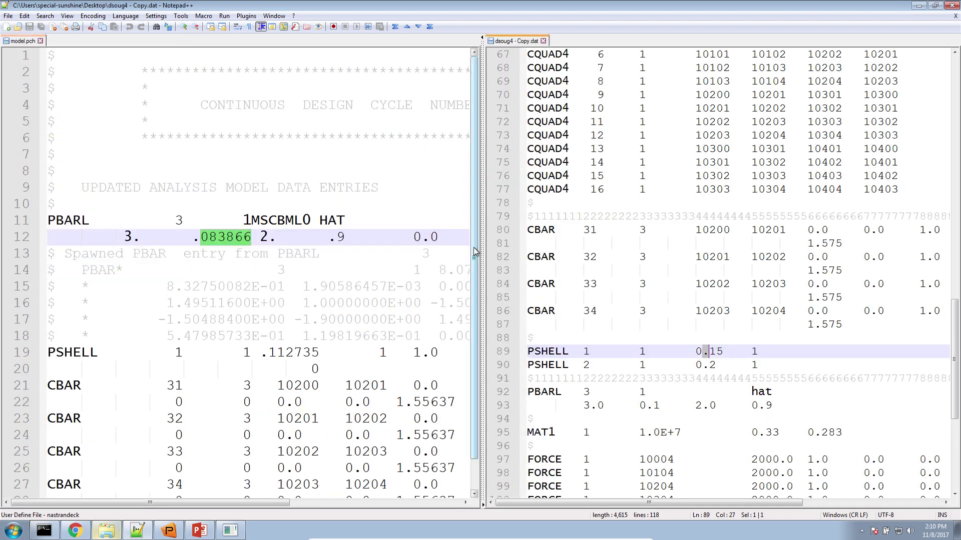
Step: Cut the updated PBARL entry from model.pch and paste it over the original PBARL entry in dsoug4 - Copy.dat
left_click(450, 253)
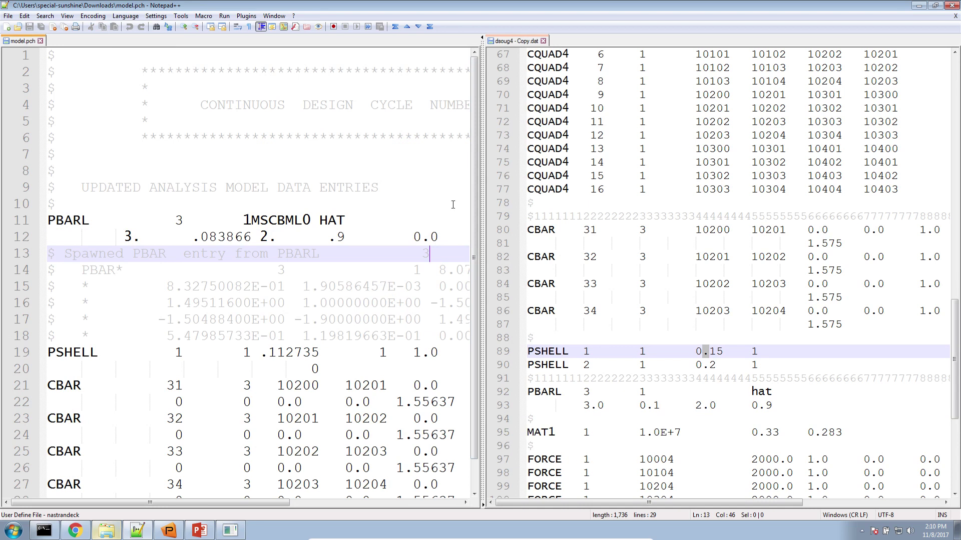
left_click(400, 105)
scroll(404, 147, "down", 2)
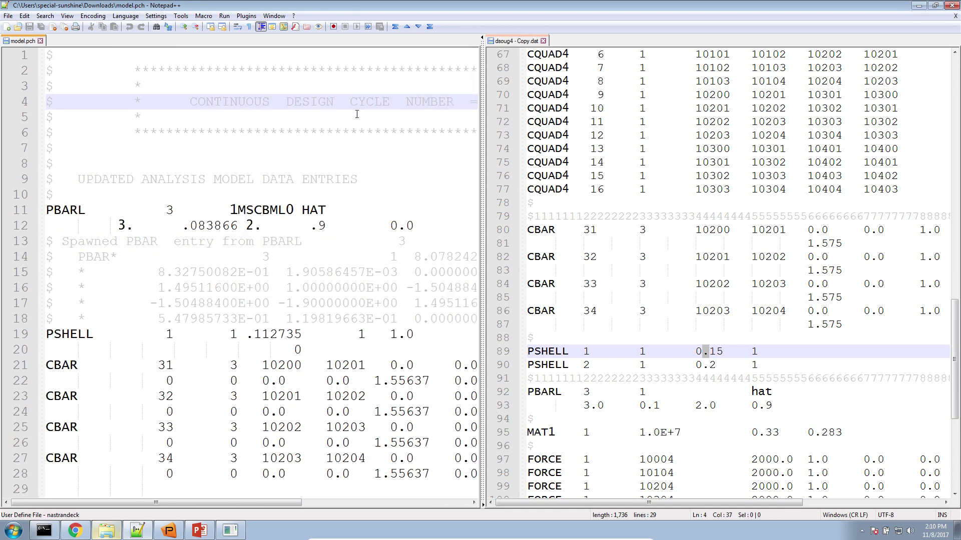
left_click(647, 230)
scroll(650, 245, "down", 3)
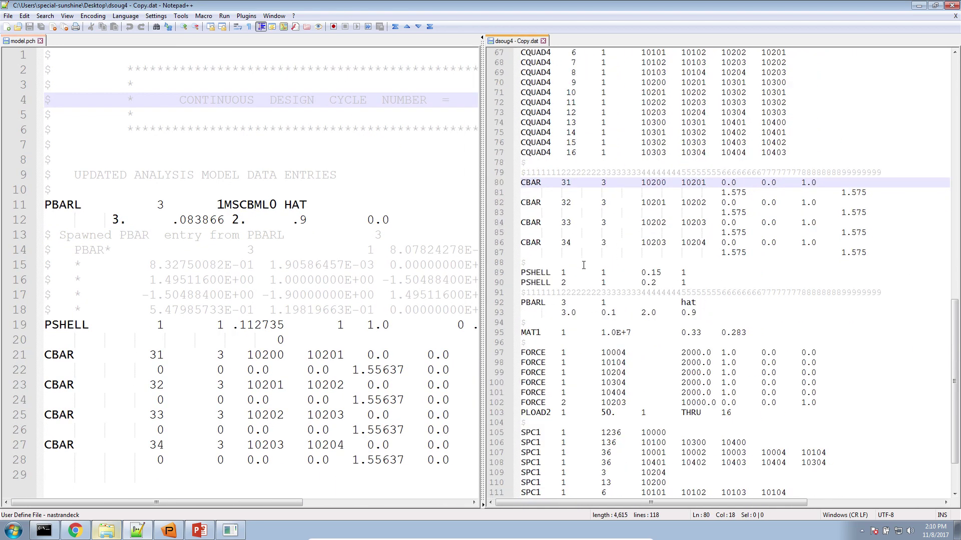
left_click_drag(48, 236, 41, 205)
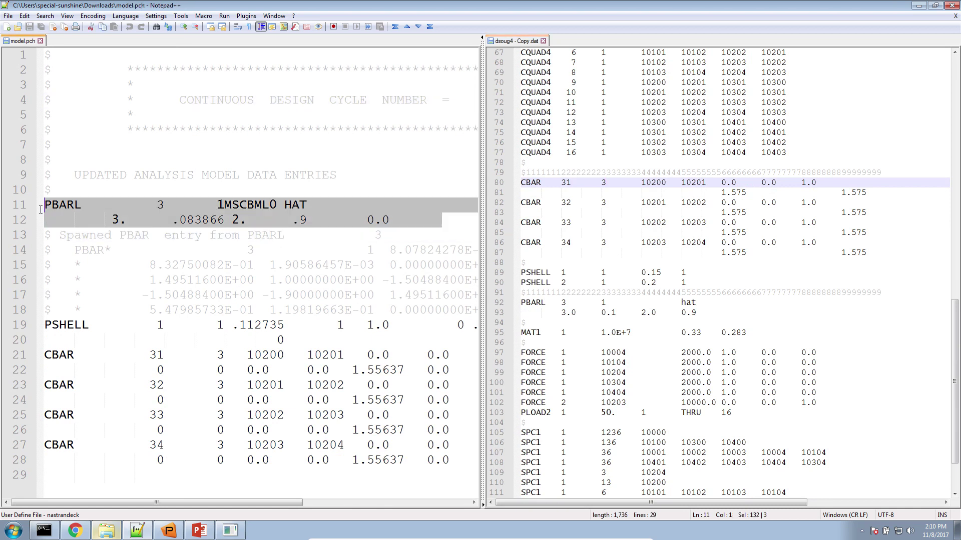
right_click(60, 209)
left_click(80, 214)
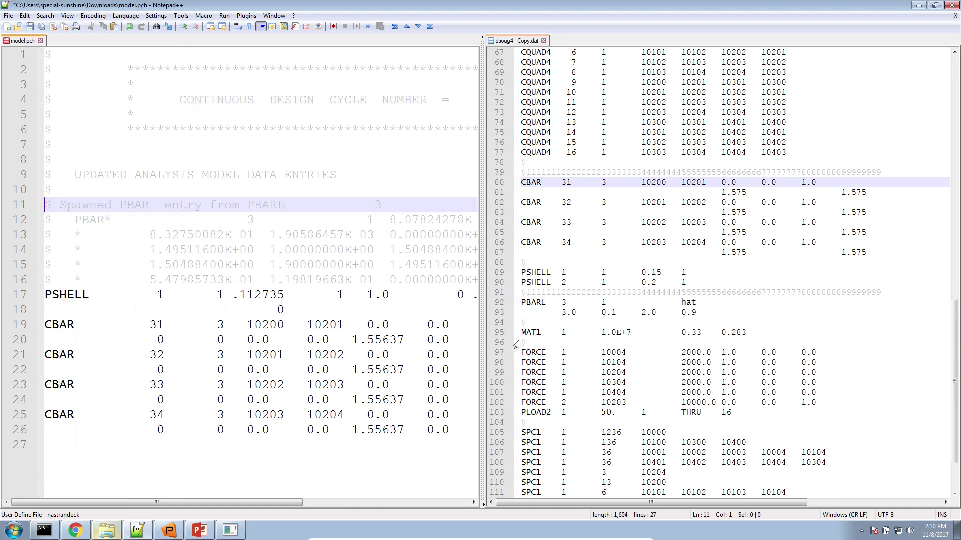
left_click_drag(522, 321, 520, 302)
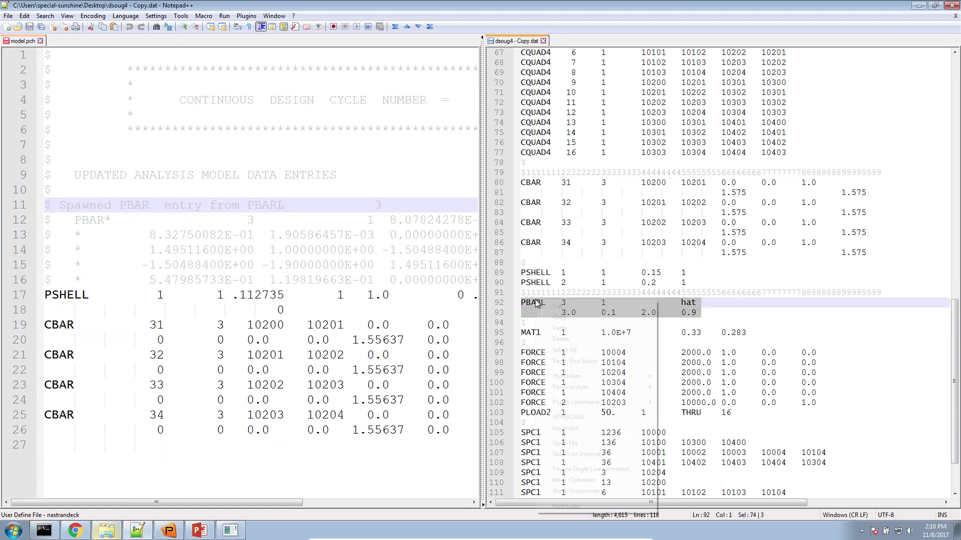
right_click(536, 300)
left_click(559, 328)
left_click_drag(611, 314, 635, 313)
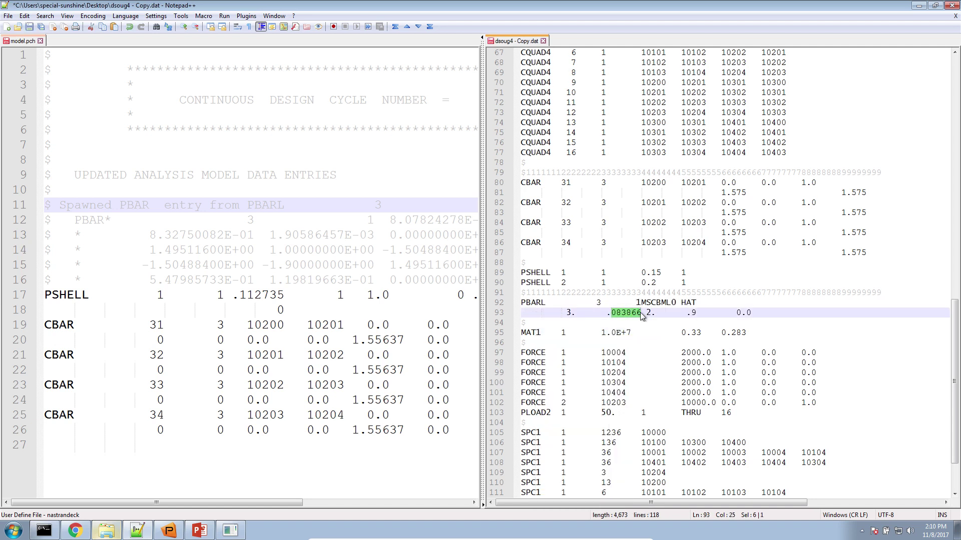
Step: Compare the PSHELL 1 entry and its thickness in dsoug4 - Copy.dat with the matching entry in model.pch
left_click(625, 281)
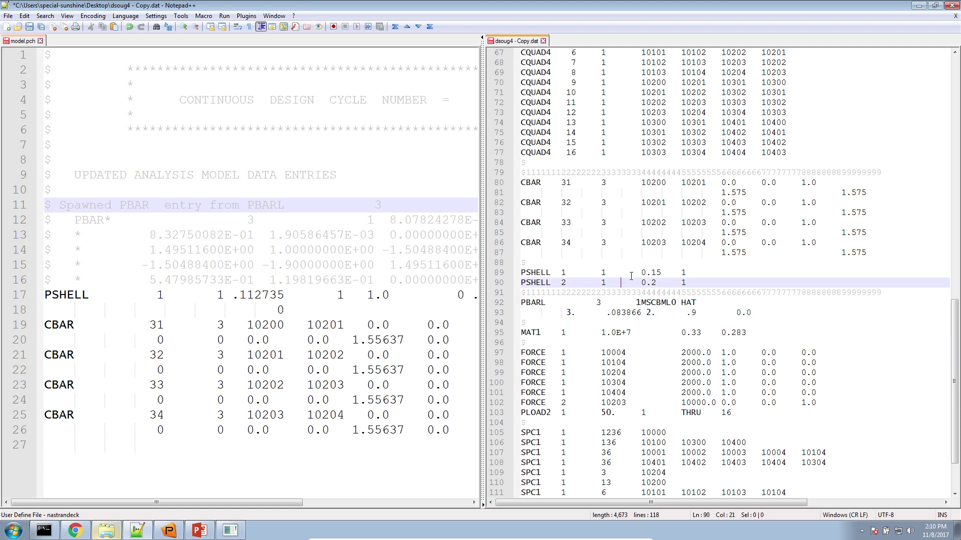
left_click_drag(651, 273, 661, 273)
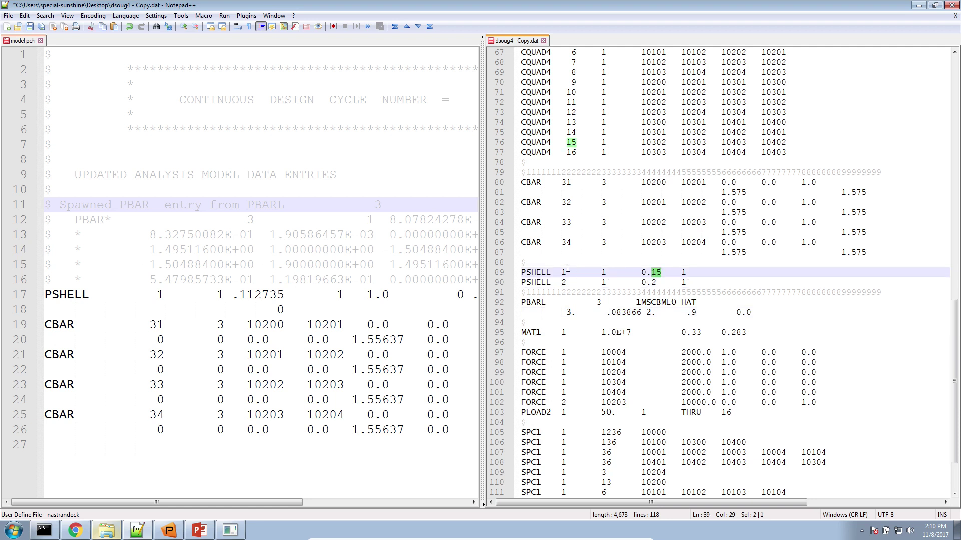
left_click_drag(576, 273, 521, 274)
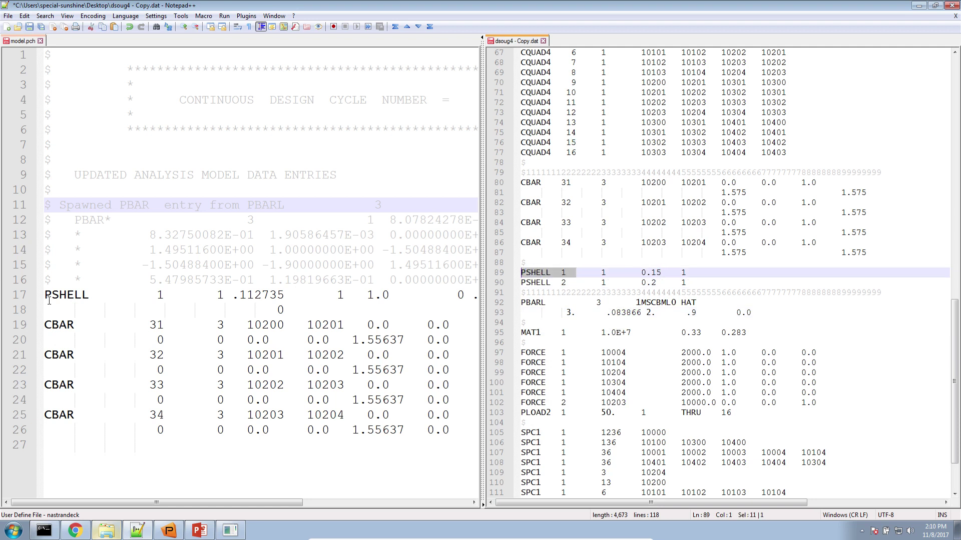
left_click_drag(47, 295, 284, 295)
left_click(242, 296)
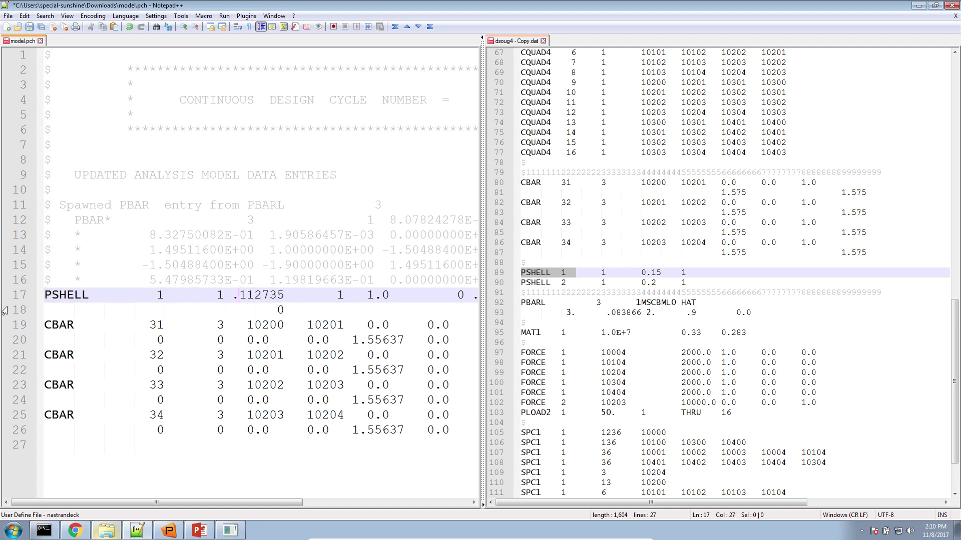
Step: Cut the updated PSHELL 1 entry from model.pch and paste it over the PSHELL 1 entry in dsoug4 - Copy.dat
left_click_drag(47, 324, 45, 295)
right_click(56, 296)
left_click(83, 301)
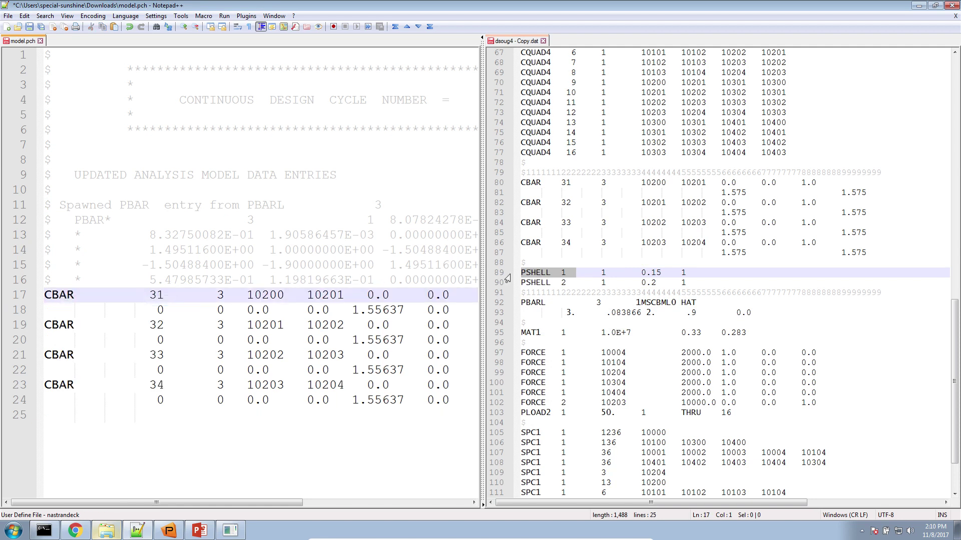
double_click(524, 282)
left_click_drag(523, 282, 522, 275)
left_click(521, 275)
right_click(528, 275)
left_click(551, 299)
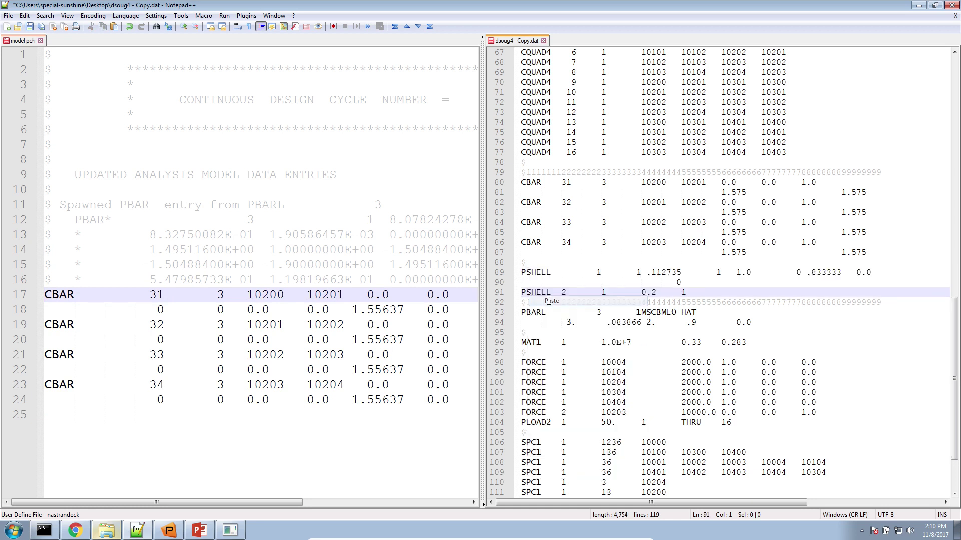
Step: Cut the updated CBAR 31 to 34 entries from model.pch and paste them over the original CBAR entries in dsoug4 - Copy.dat
left_click(98, 356)
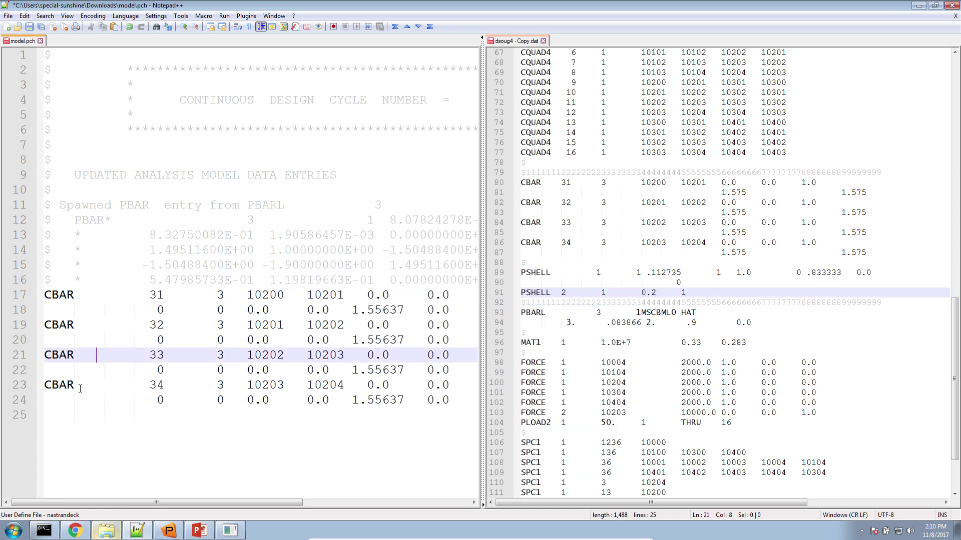
left_click_drag(78, 416, 30, 300)
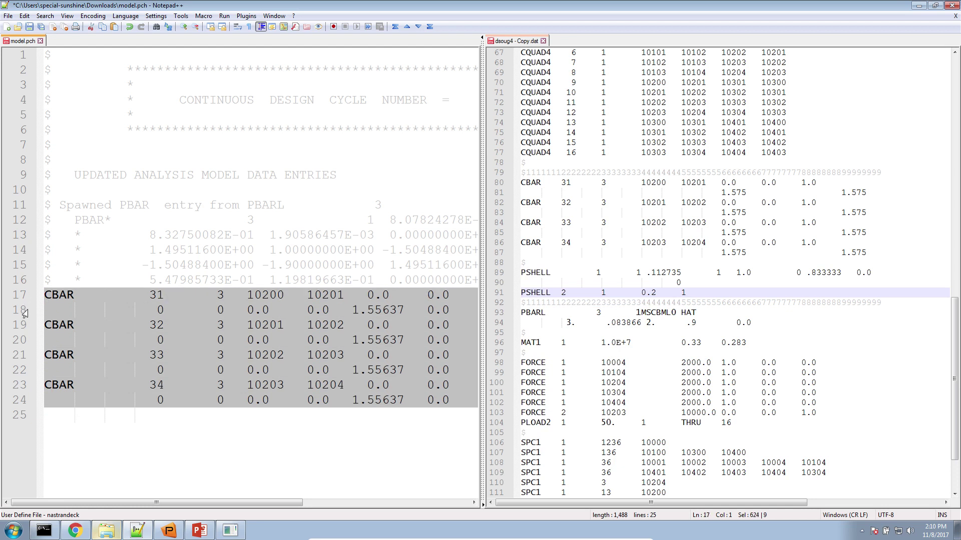
left_click(20, 416)
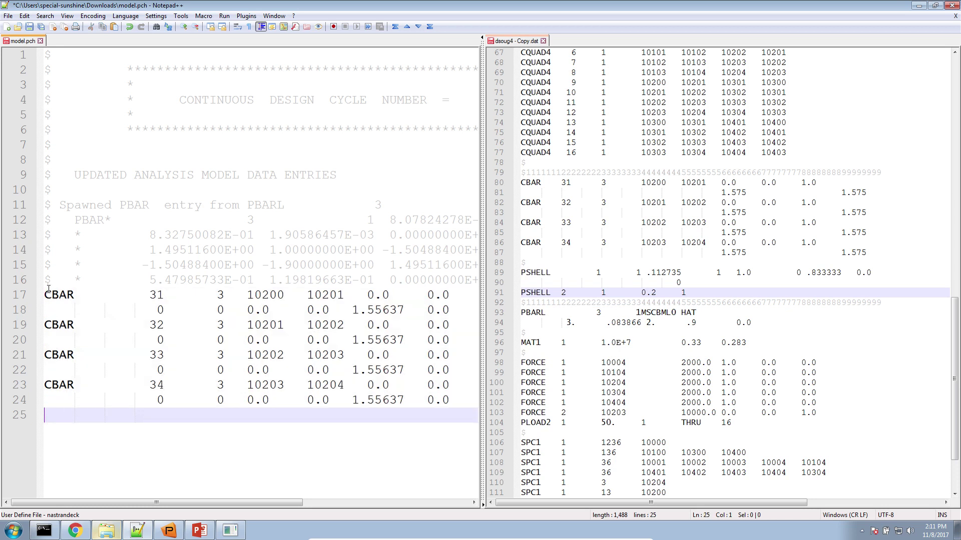
left_click_drag(58, 418, 45, 297)
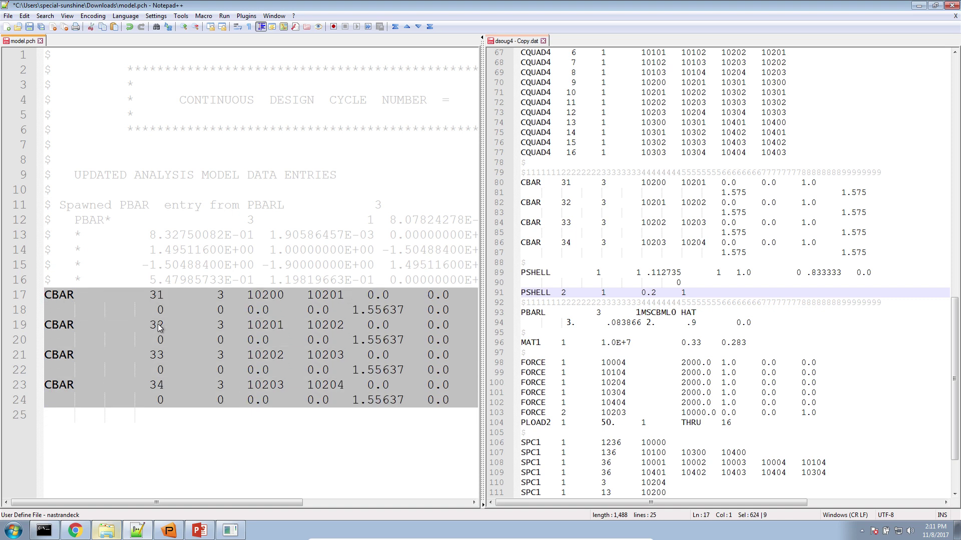
right_click(54, 338)
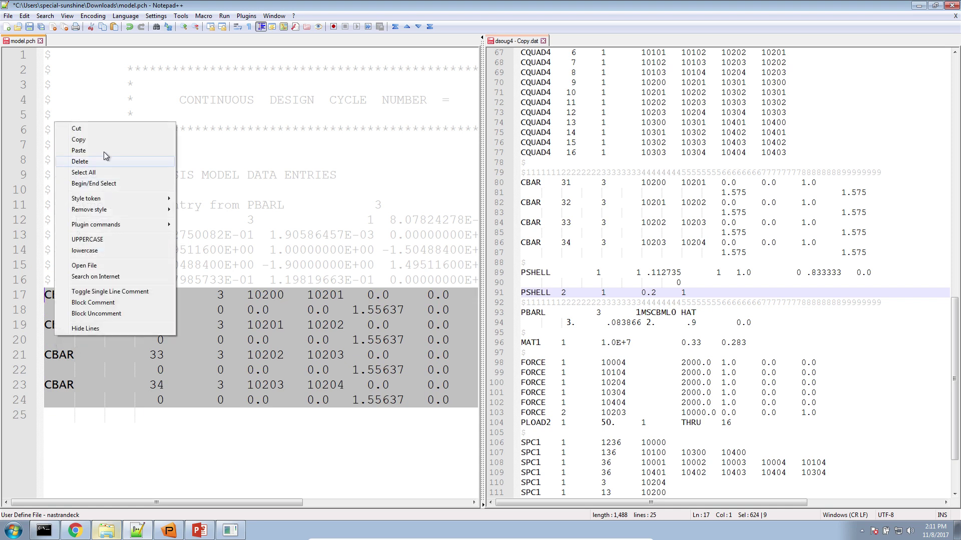
left_click(107, 133)
left_click(505, 203)
left_click_drag(523, 183, 522, 263)
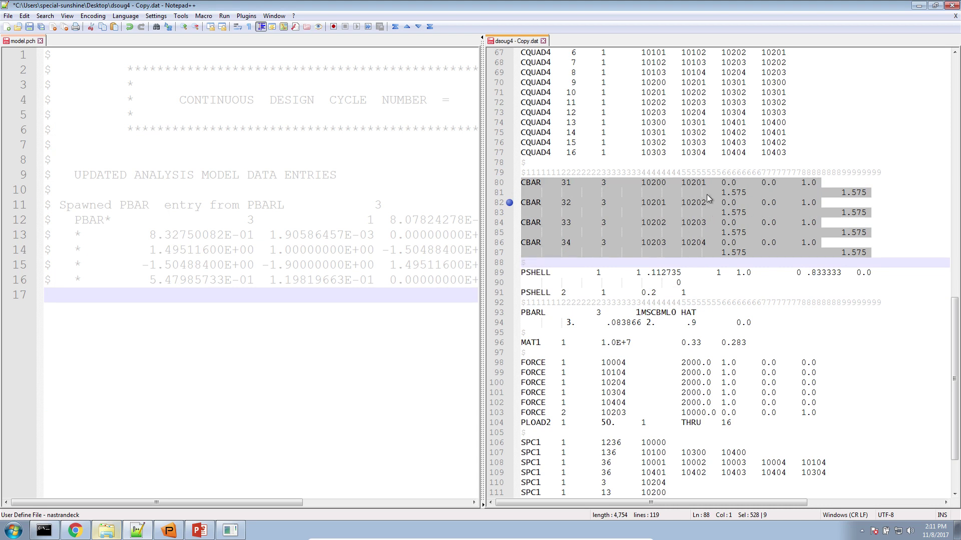
right_click(689, 194)
left_click(724, 223)
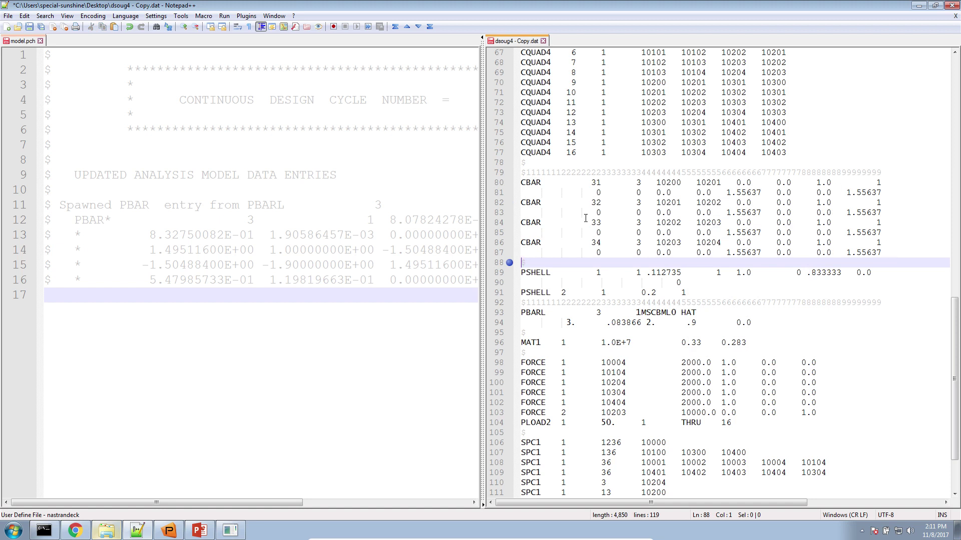
Step: Save the updated dsoug4 - Copy.dat and close model.pch without saving its changes
left_click(582, 243)
key("ctrl+s")
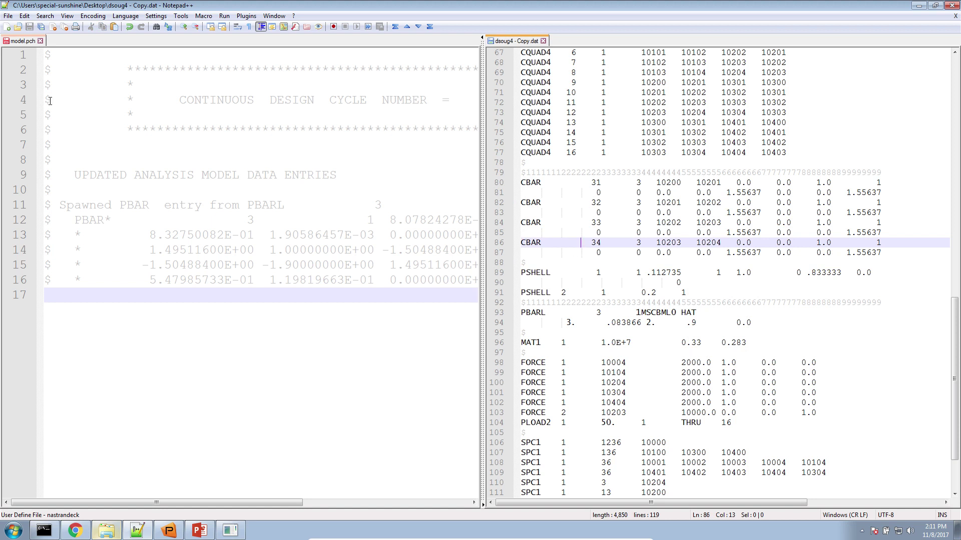
left_click(41, 40)
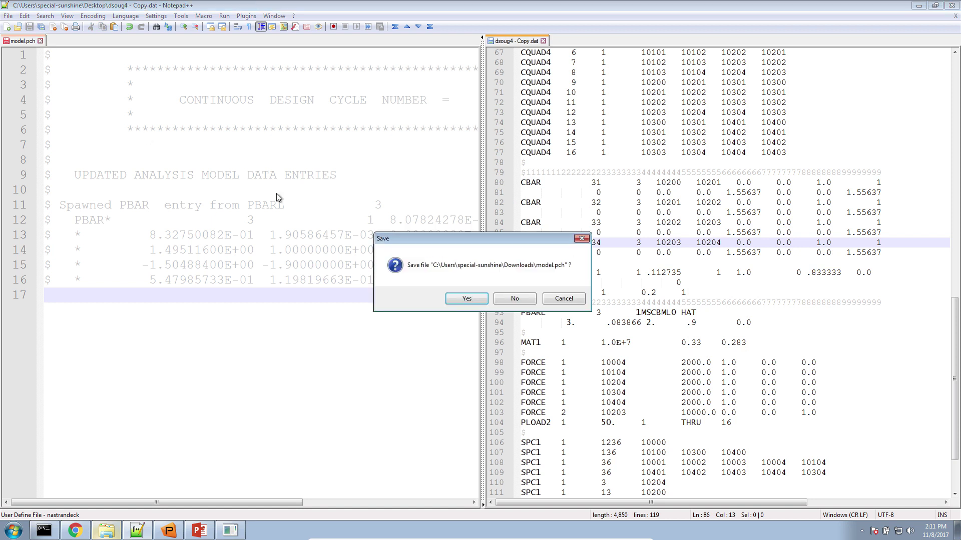
left_click(523, 303)
left_click(522, 302)
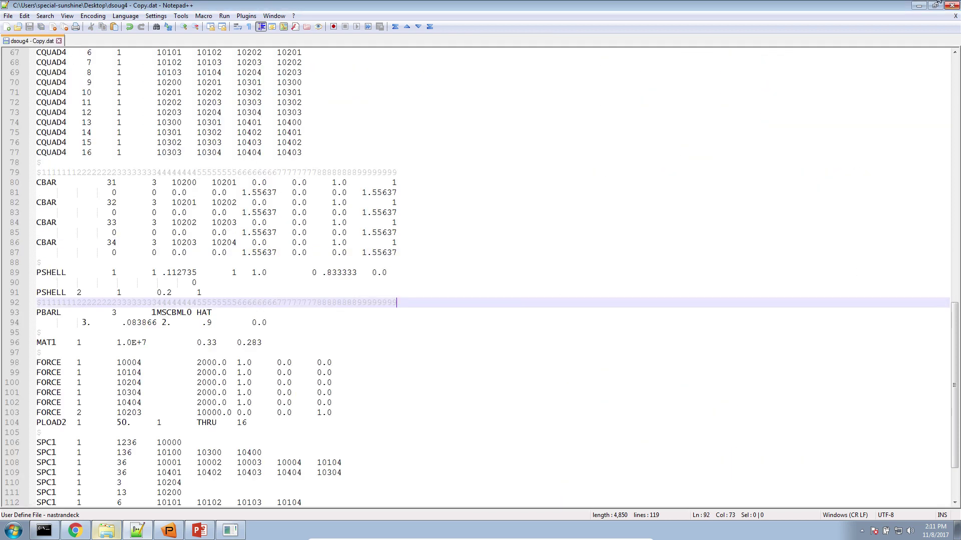
Step: Minimize the text editor and the Downloads folder window, and select dsoug4 - Copy.dat on the desktop
left_click(919, 6)
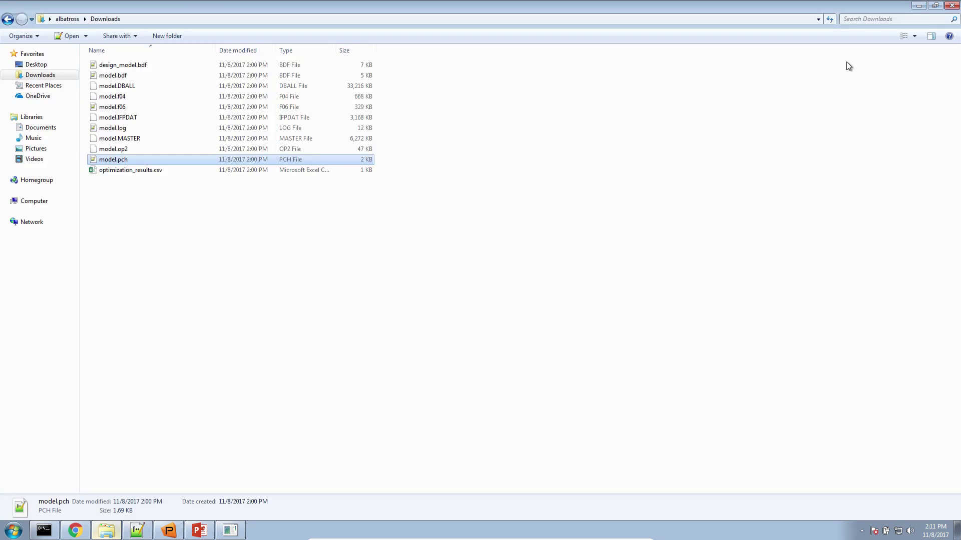
left_click(919, 6)
left_click_drag(707, 295, 734, 293)
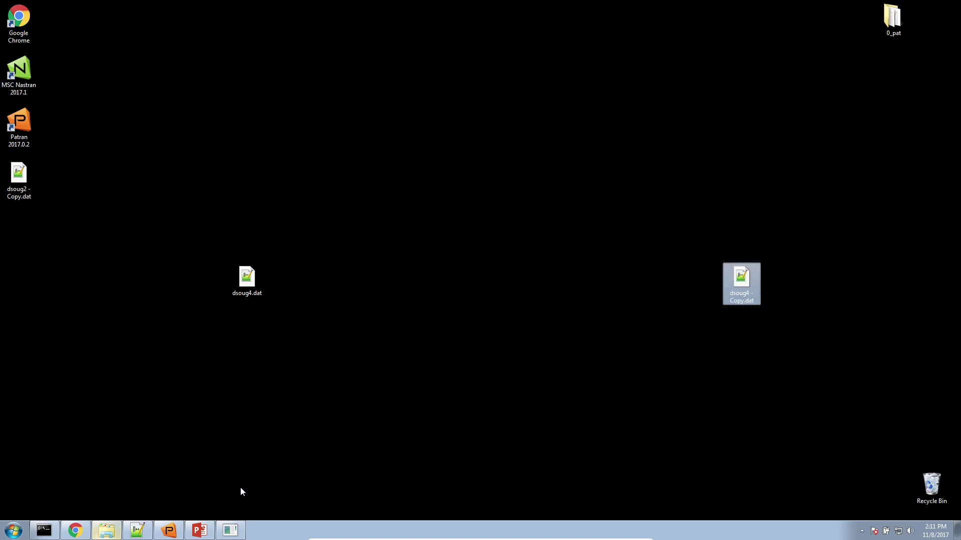
Step: Switch to lecture_notes_dsoug4.pptx in PowerPoint and present the "Contact me" slide 26 as a slide show with the laser pointer
left_click(199, 531)
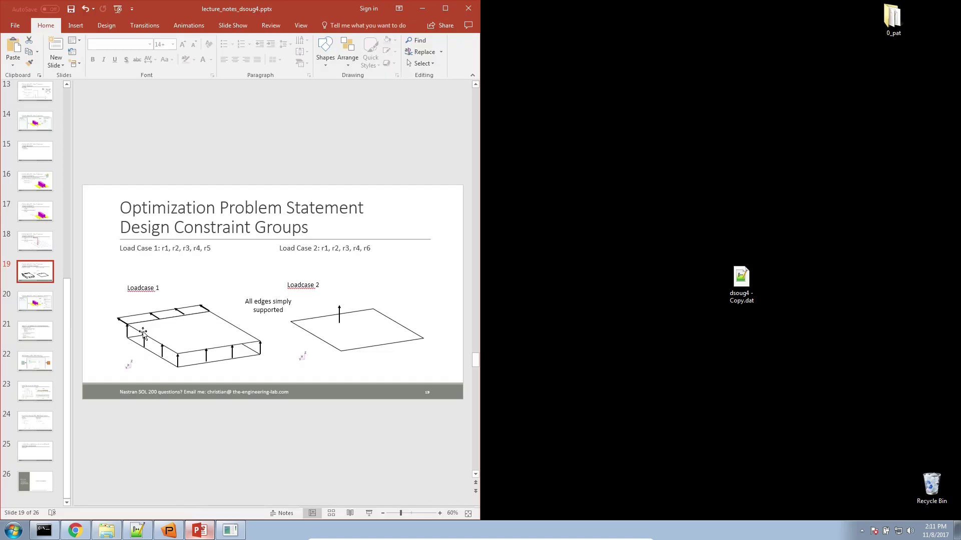
left_click(49, 456)
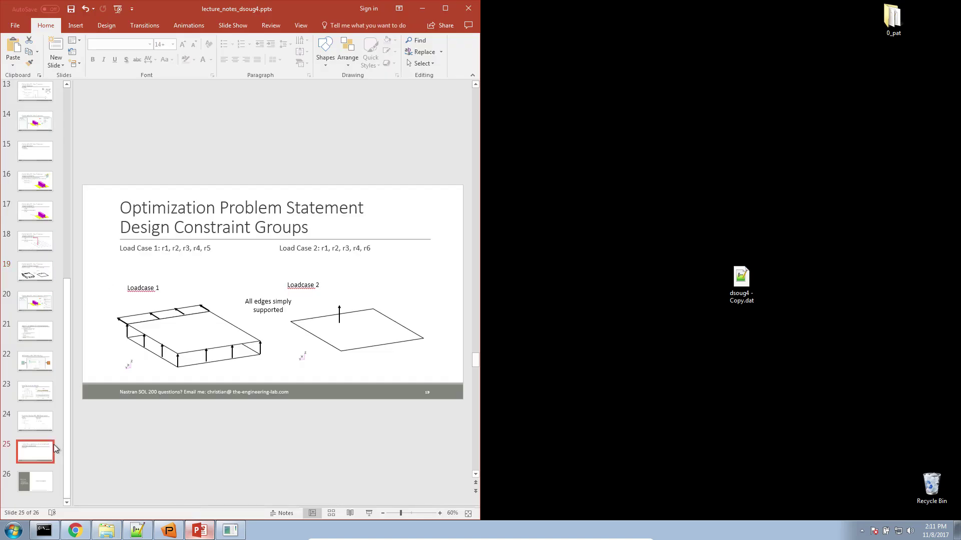
left_click(51, 483)
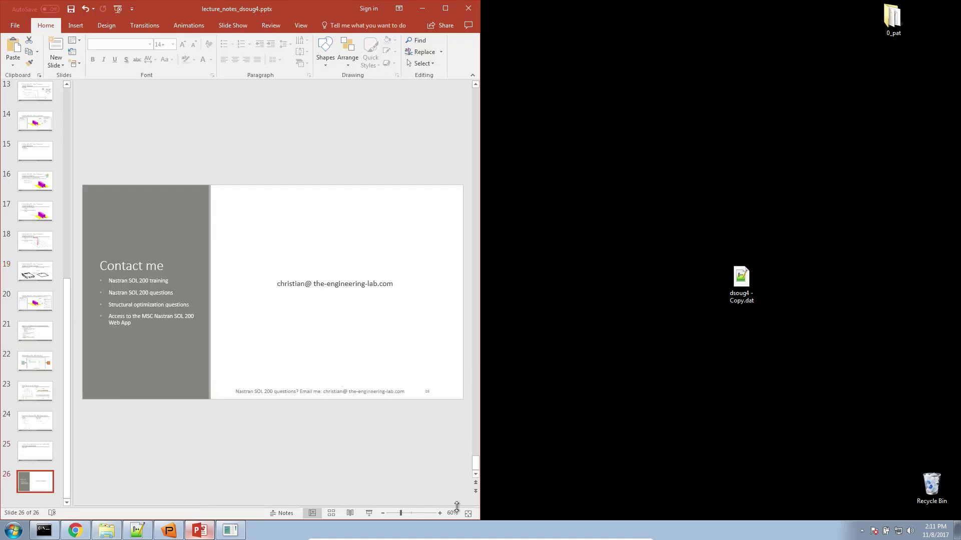
left_click(372, 510)
left_click(47, 530)
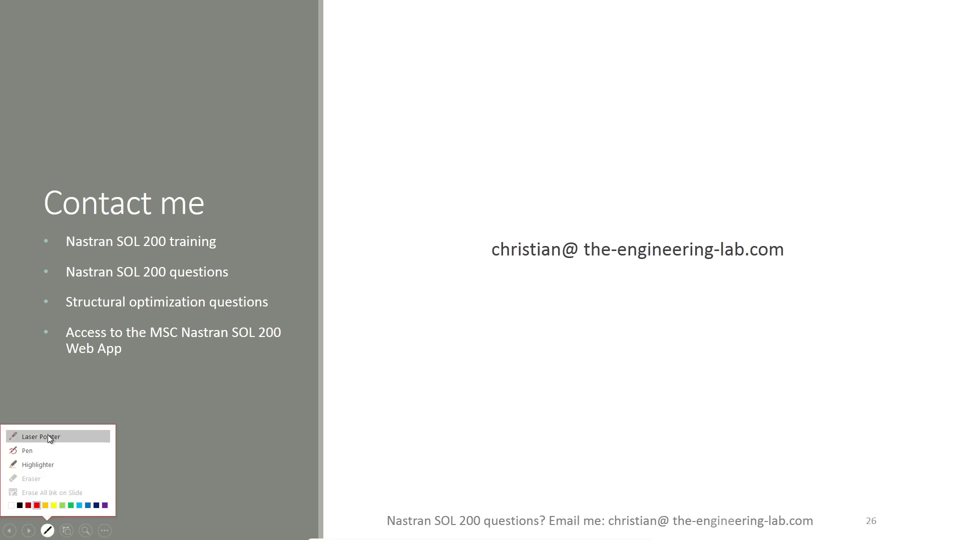
left_click(47, 434)
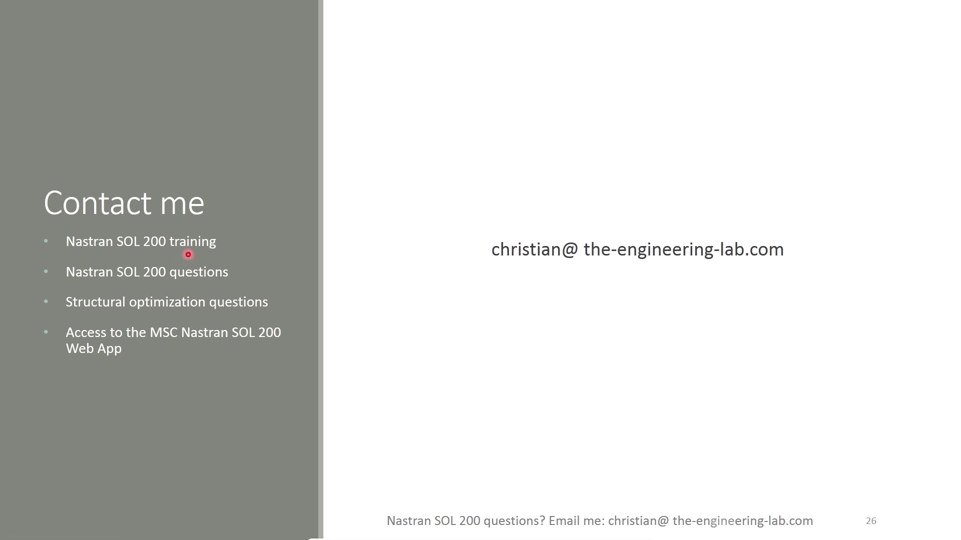